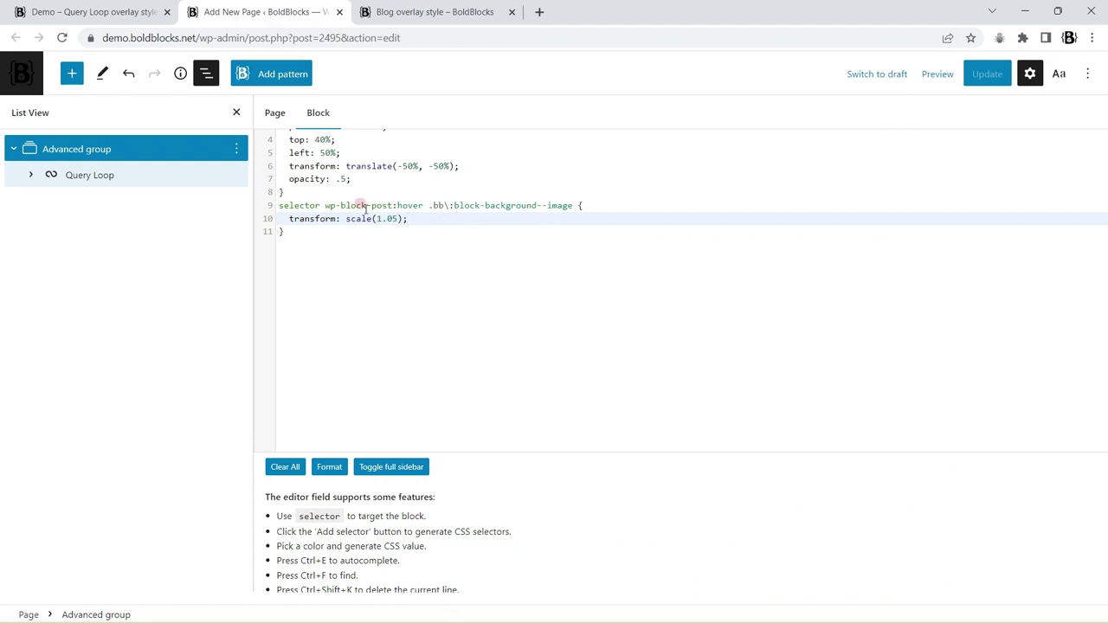
Step: Add the missing dot before wp-block-post in the hover rule's selector, save the page and reload its published version
left_click(325, 206)
type(".")
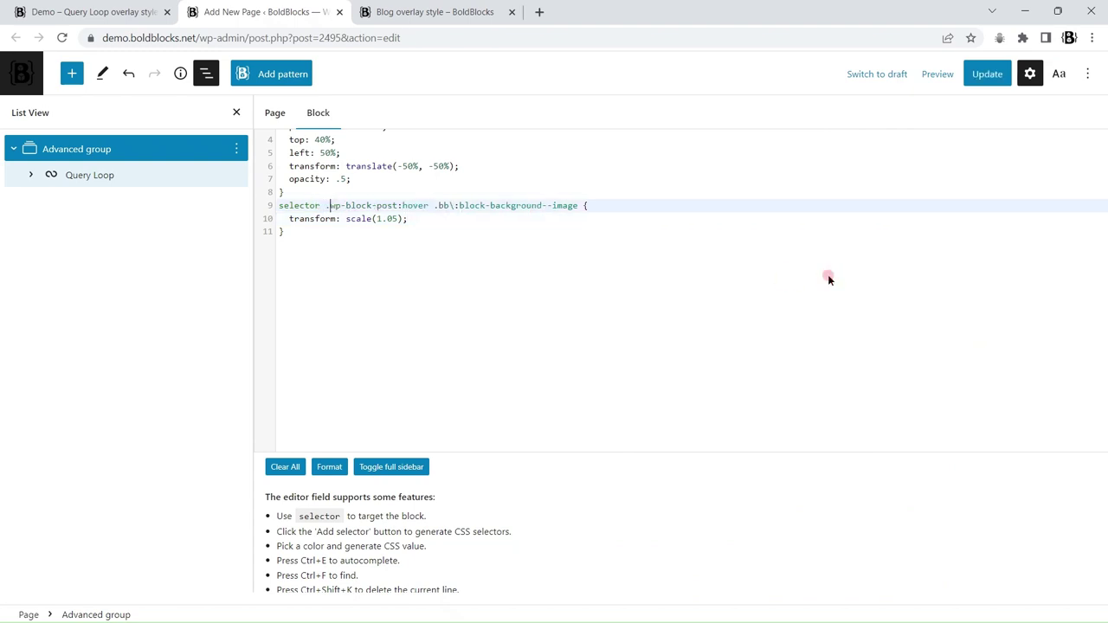
left_click(546, 228)
key("ctrl+s")
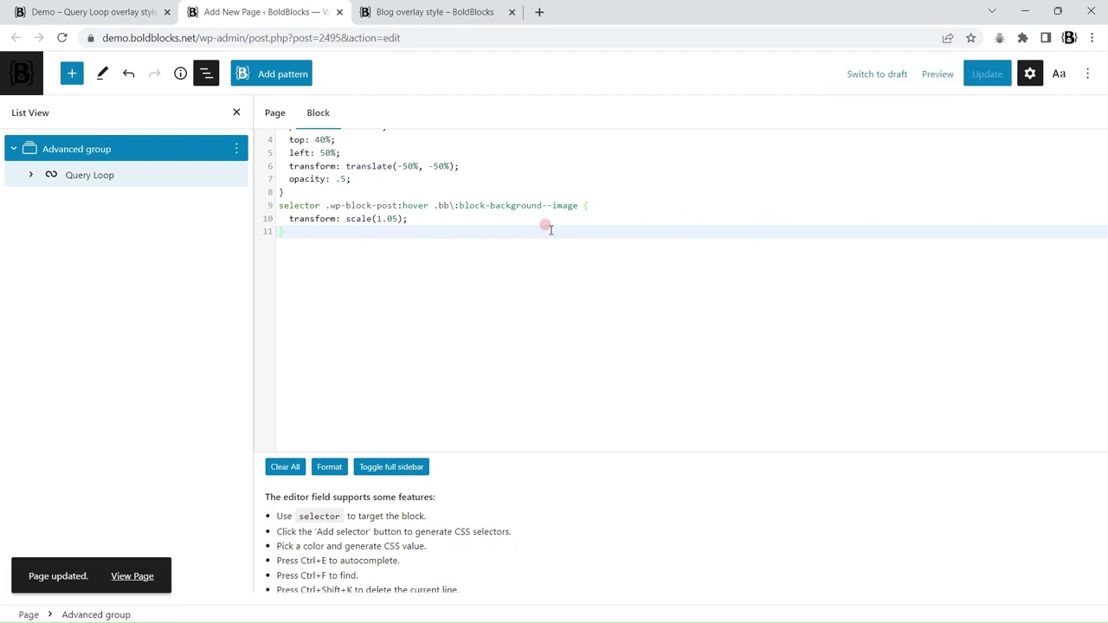
left_click(414, 9)
left_click(73, 36)
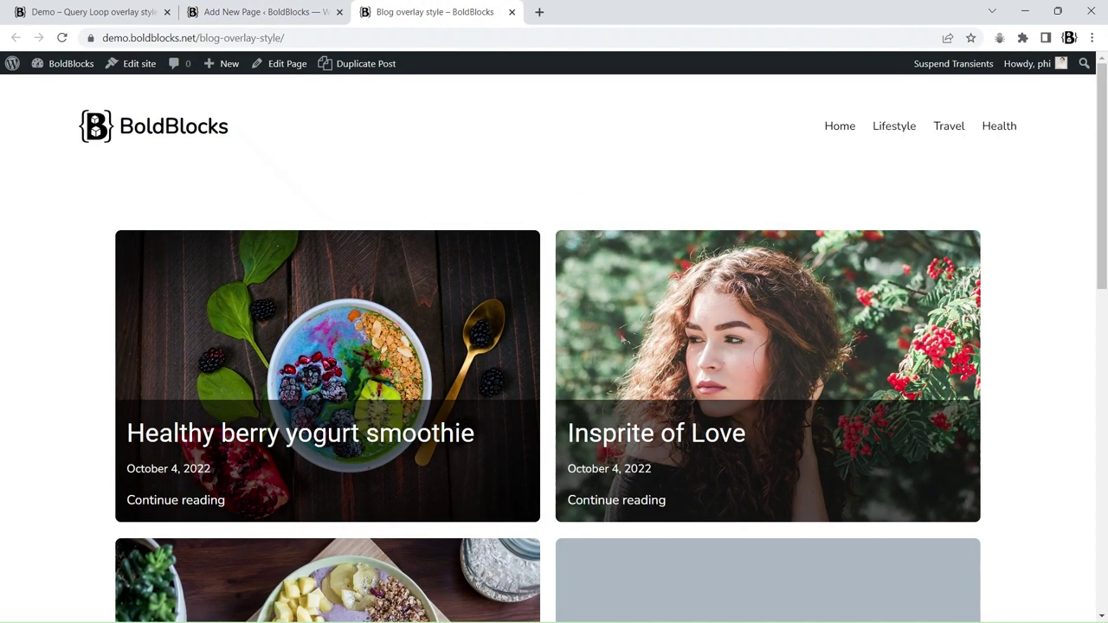
Step: Insert an empty CSS rule above the hover rule in the page editor, using a copy of that rule's selector
left_click(277, 11)
left_click(281, 206)
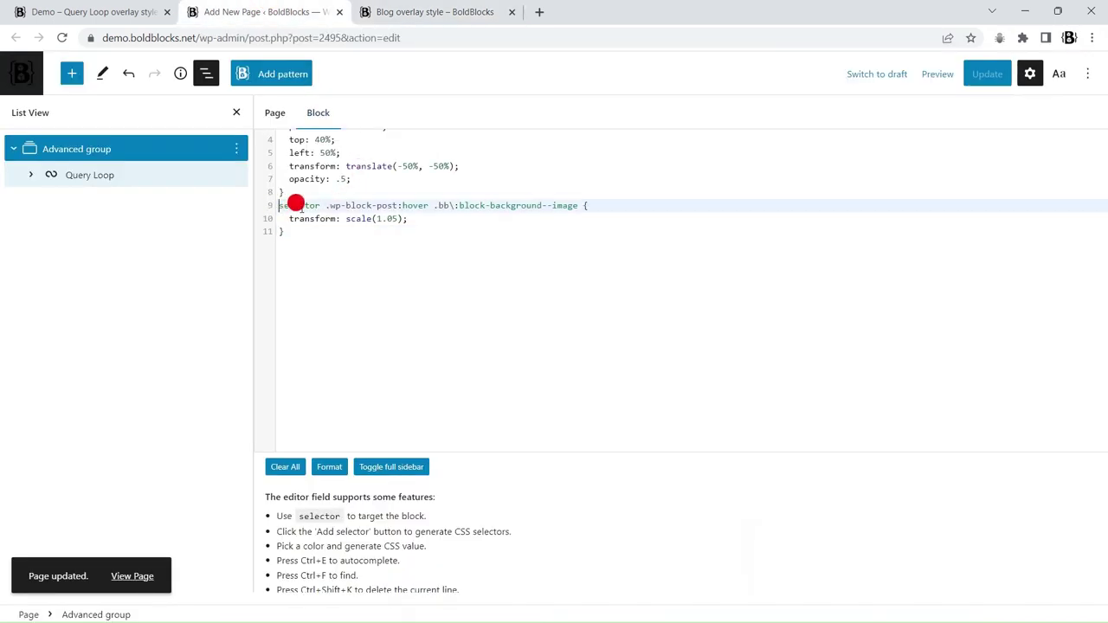
left_click(576, 205, "shift")
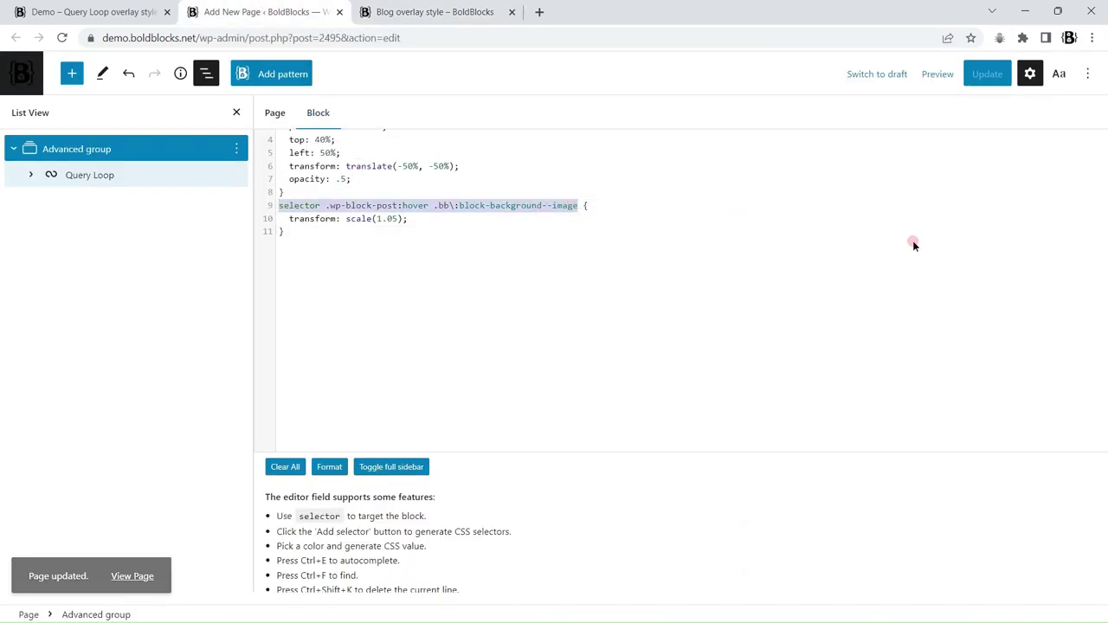
key("ctrl+c")
key("Left")
key("Left")
key("Return")
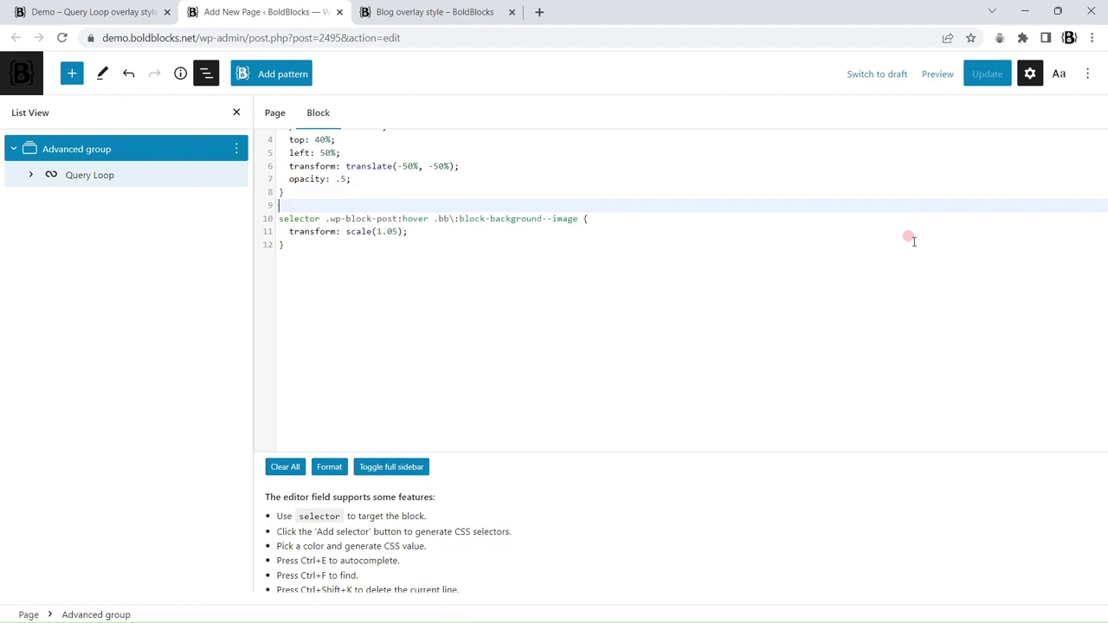
key("ctrl+v")
type("{")
key("Return")
key("Up")
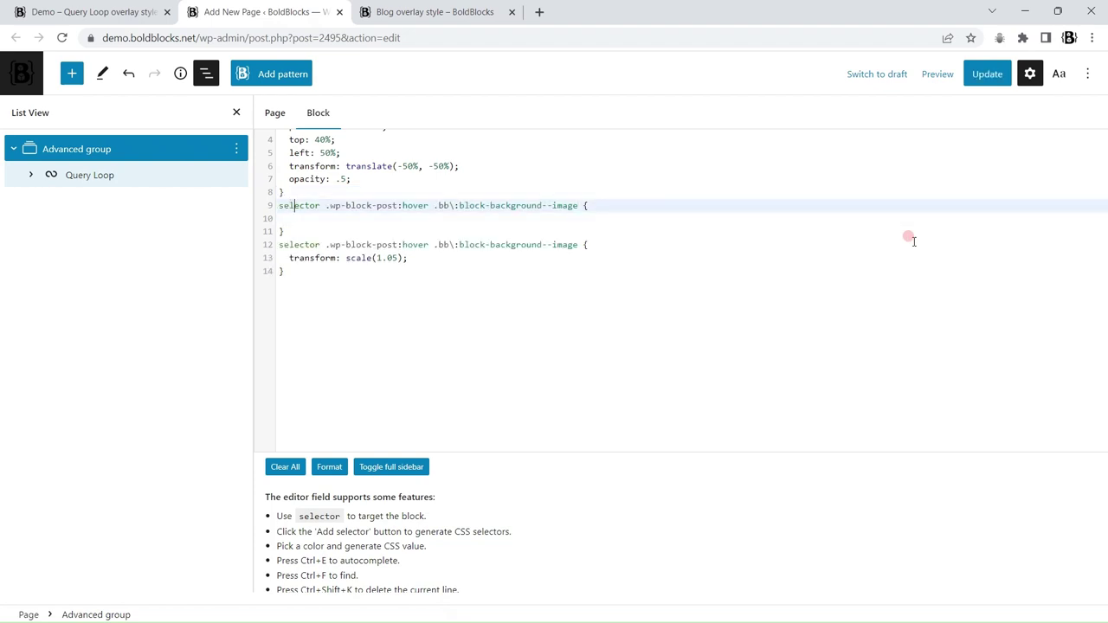
Step: Remove the :hover pseudo-class from the new rule's selector so it targets .wp-block-post .bb\:block-background--image
key("Delete")
key("Delete")
key("Delete")
key("Delete")
key("Delete")
key("Delete")
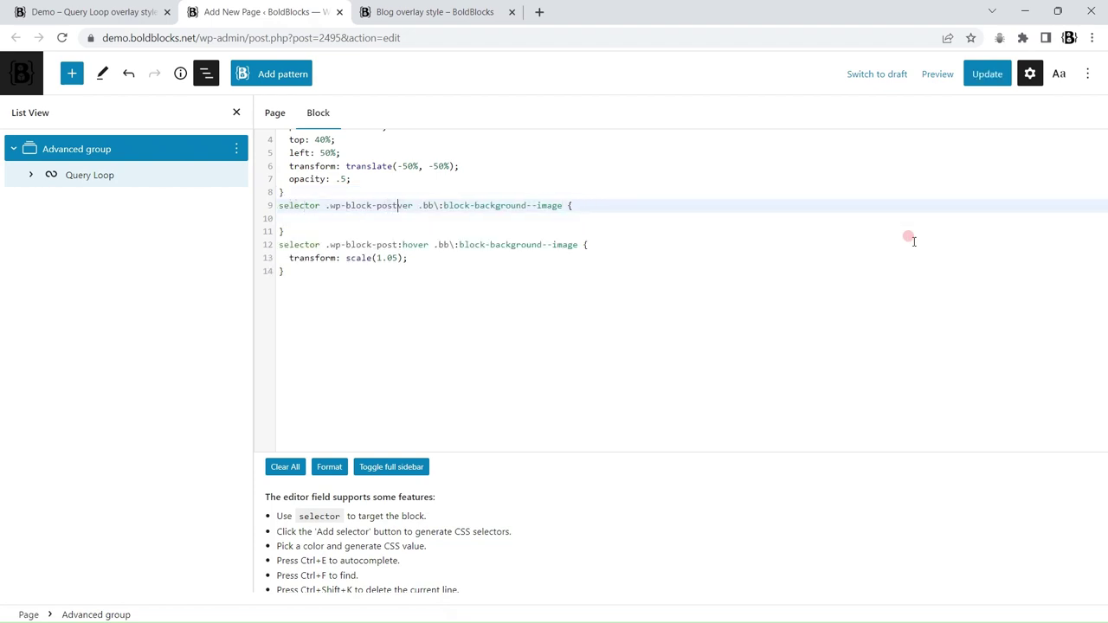
Step: Add the declaration transition: transform .5s; to the new background image rule and save the page
key("Down")
type("tra")
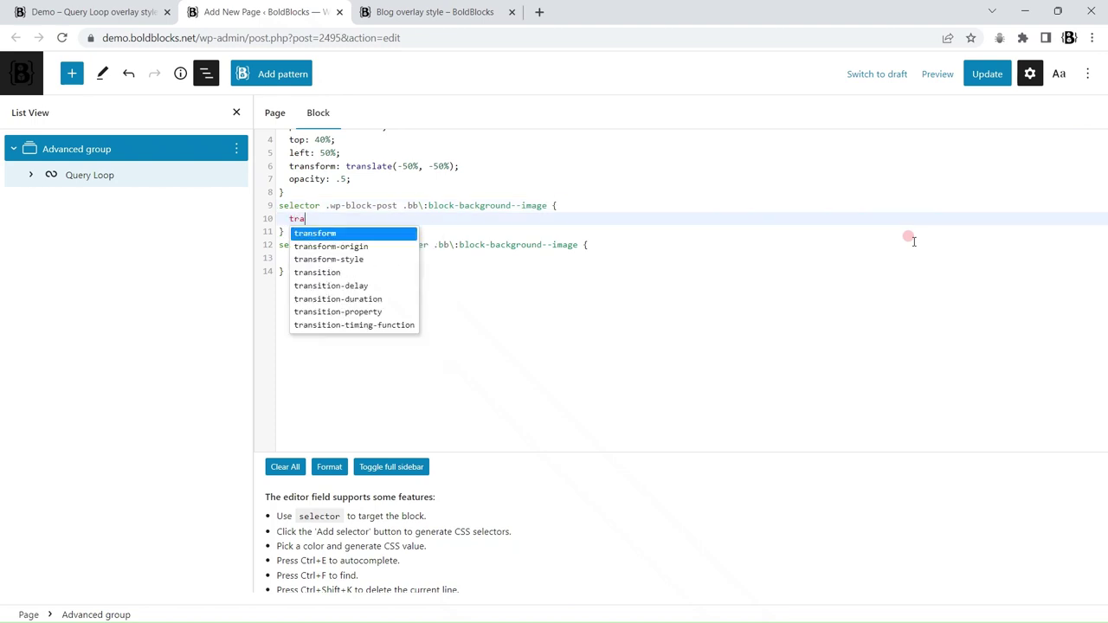
type("n")
key("Down")
key("Down")
key("Down")
key("Return")
type(": ")
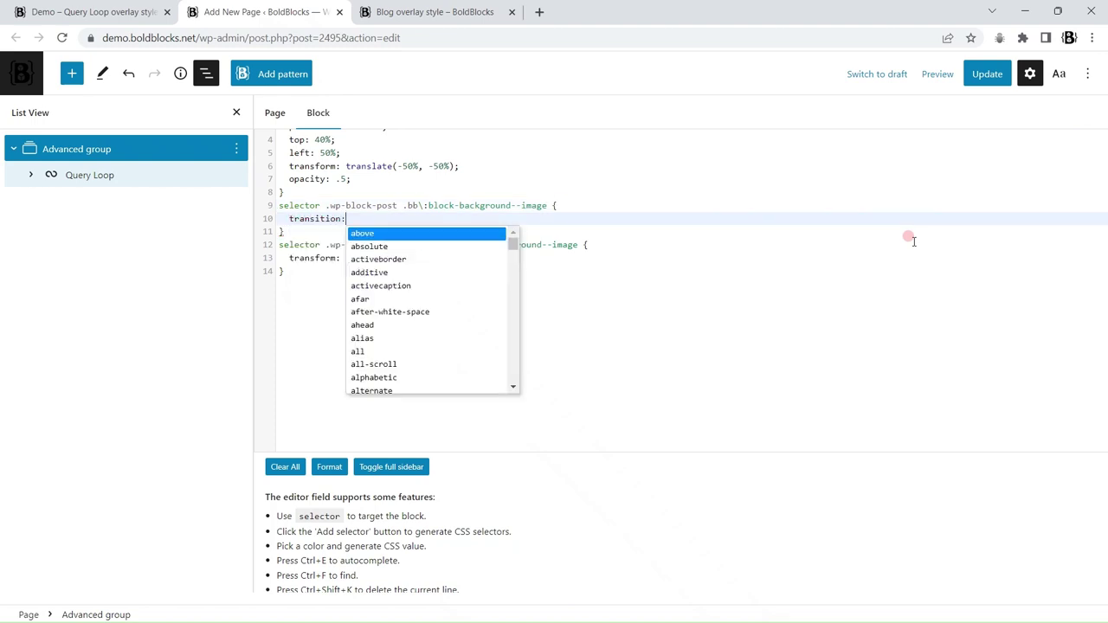
type("tr")
key("Down")
key("Down")
key("Return")
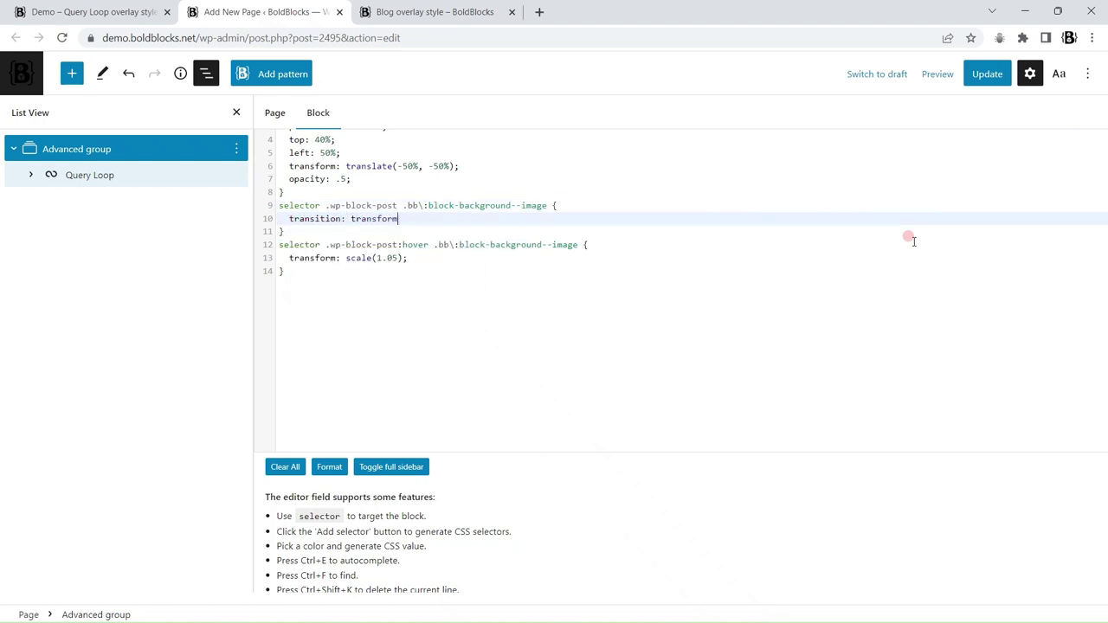
type(".25")
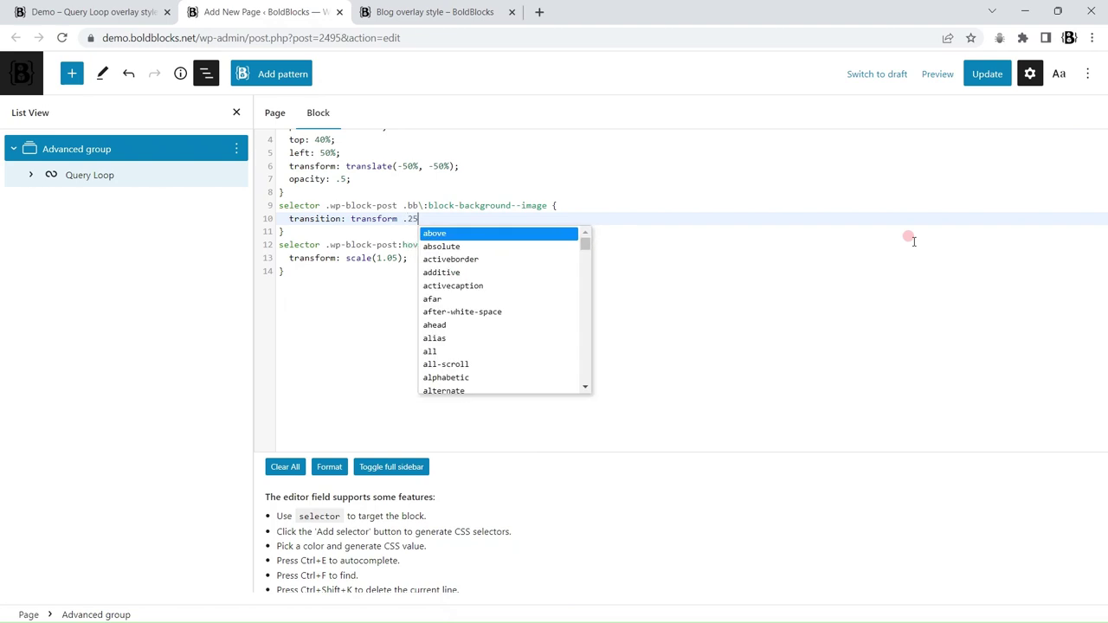
type("s")
key("Left")
key("Left")
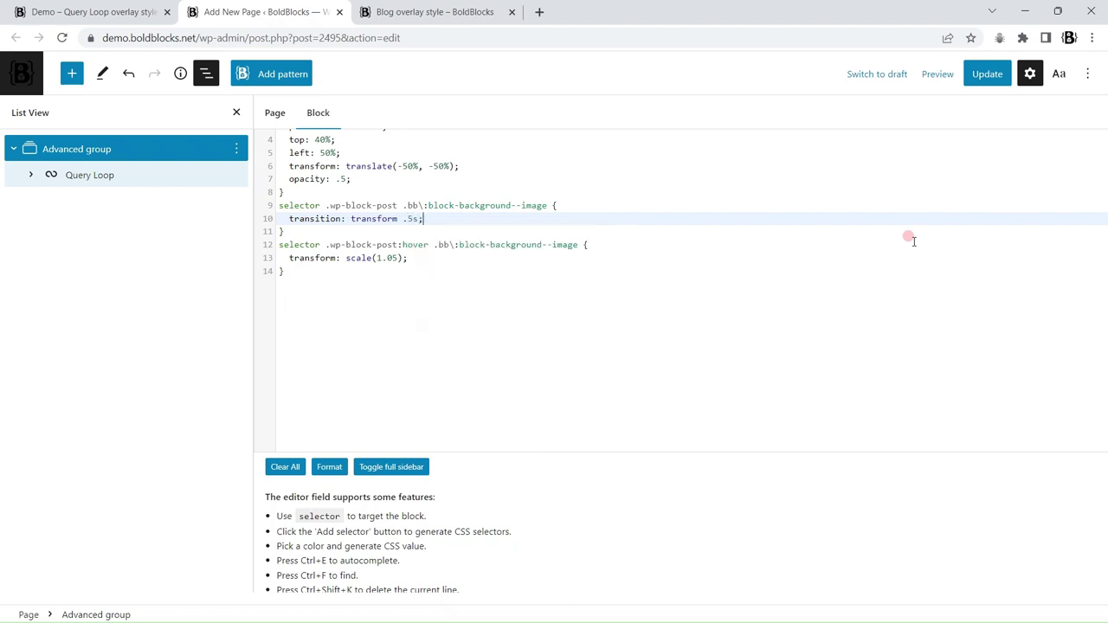
key("ctrl+s")
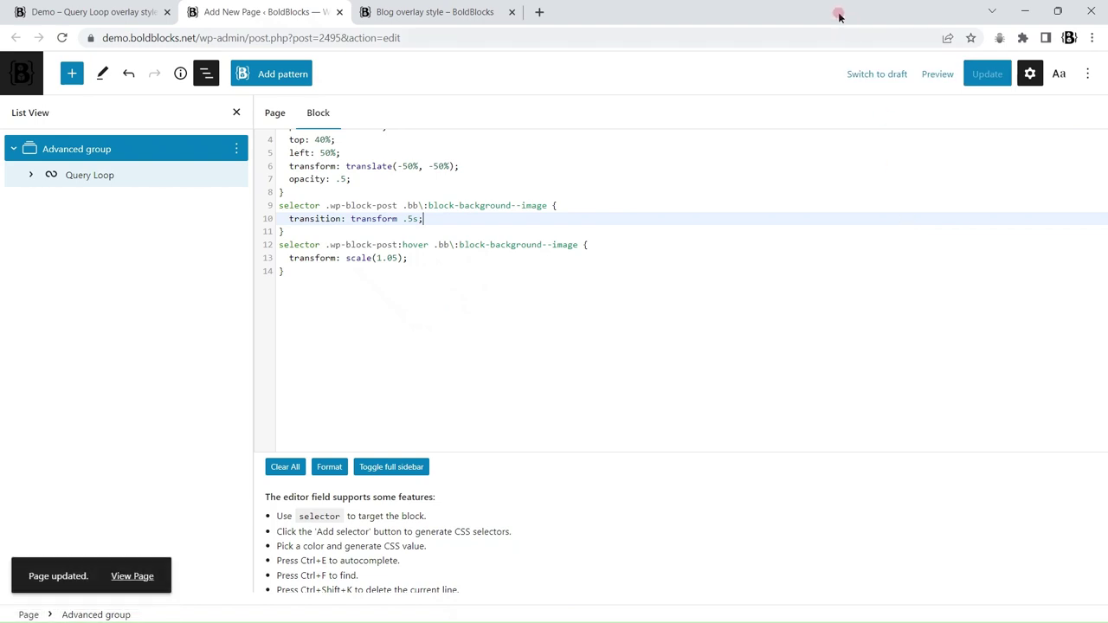
Step: Check the image zoom effect on the reloaded Blog overlay style page and compare the cards with the demo page
left_click(447, 11)
left_click(59, 40)
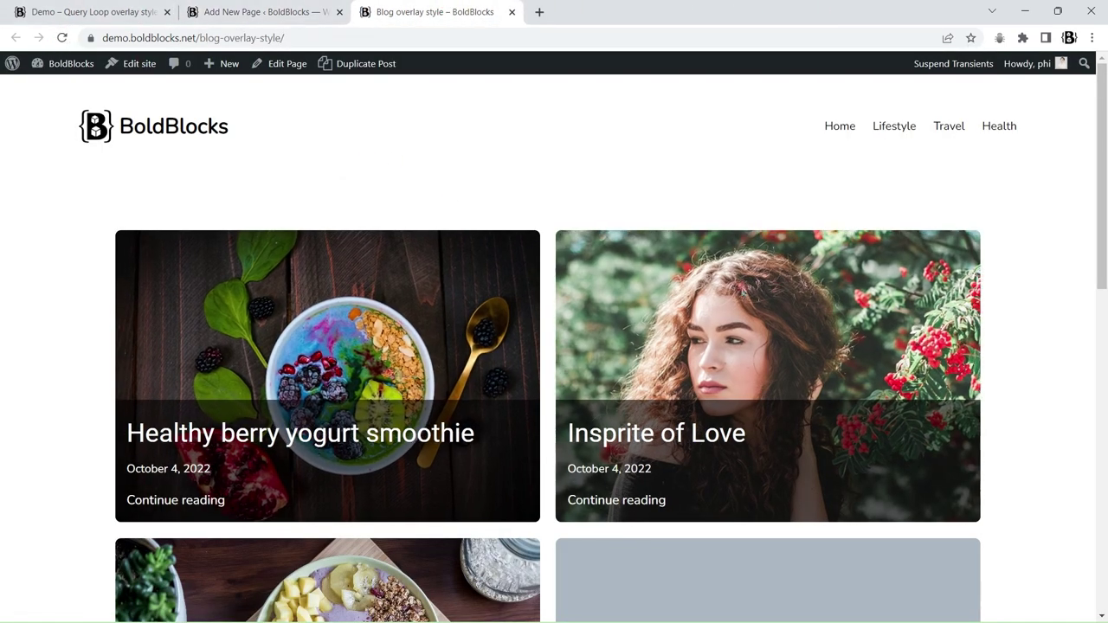
scroll(449, 260, "down", 6)
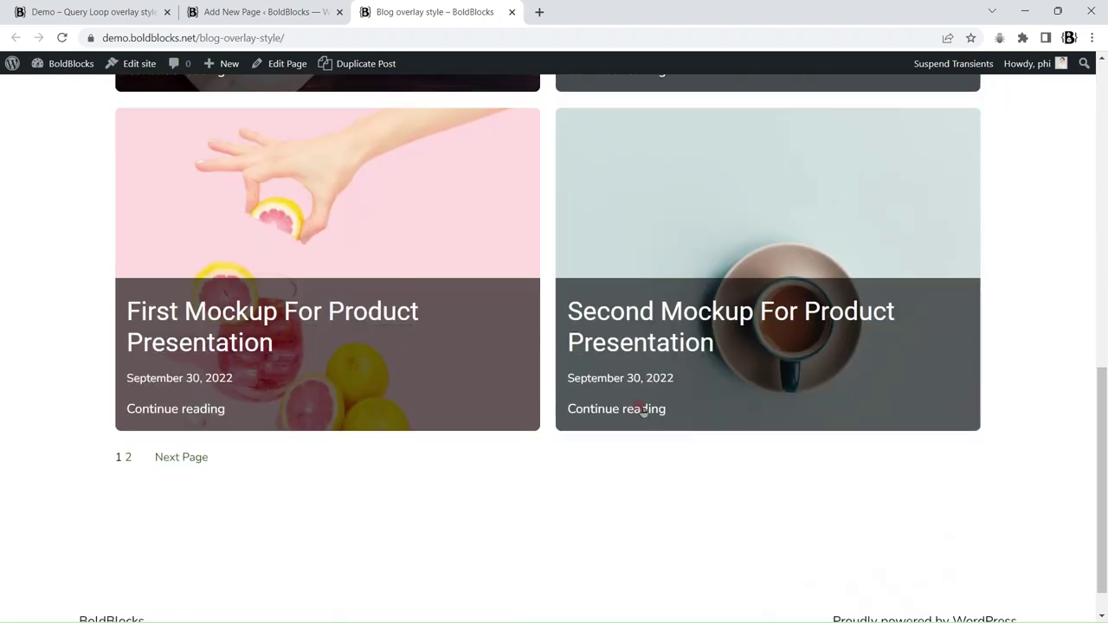
scroll(502, 389, "down", 3)
scroll(523, 291, "up", 7)
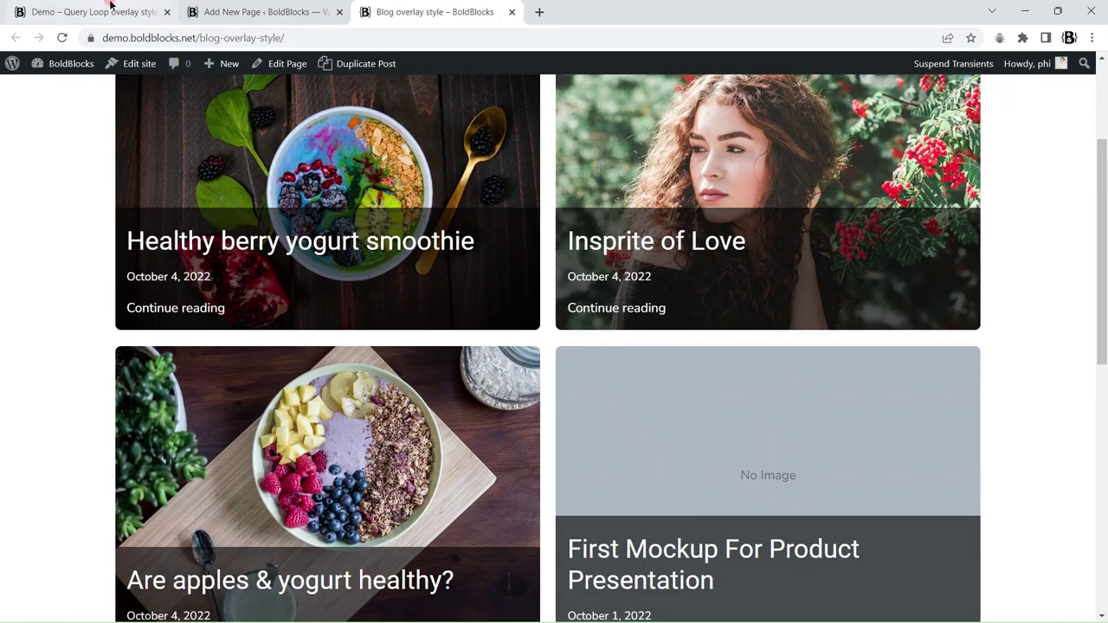
left_click(123, 10)
scroll(260, 346, "down", 2)
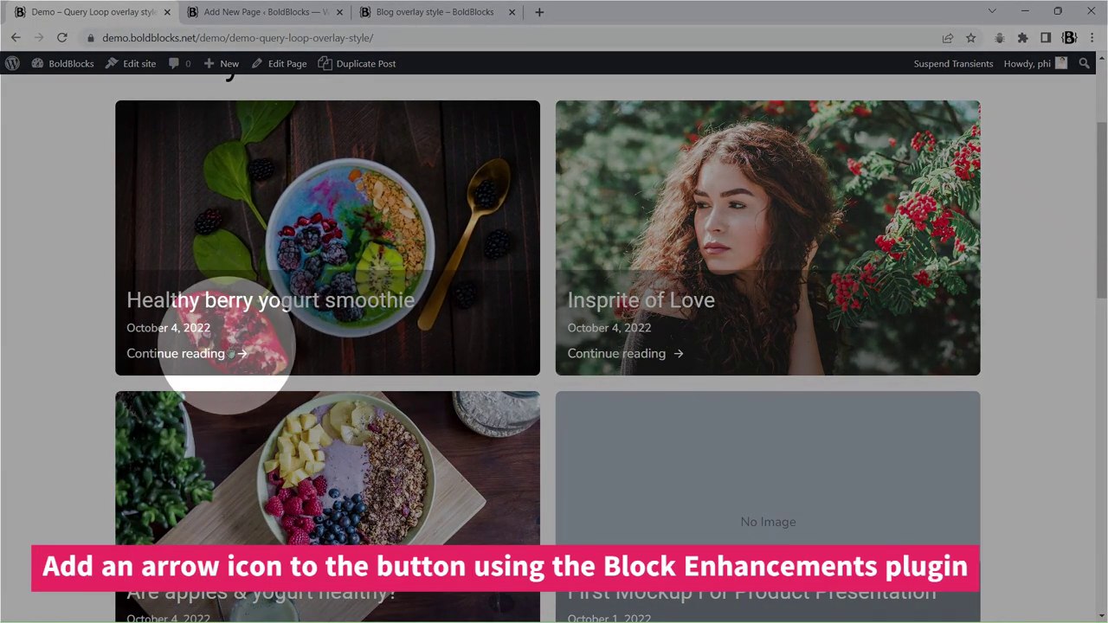
Step: Add the "Arrow forward outline" icon from the icon library to the Read More block in the page editor
key("ctrl+Tab")
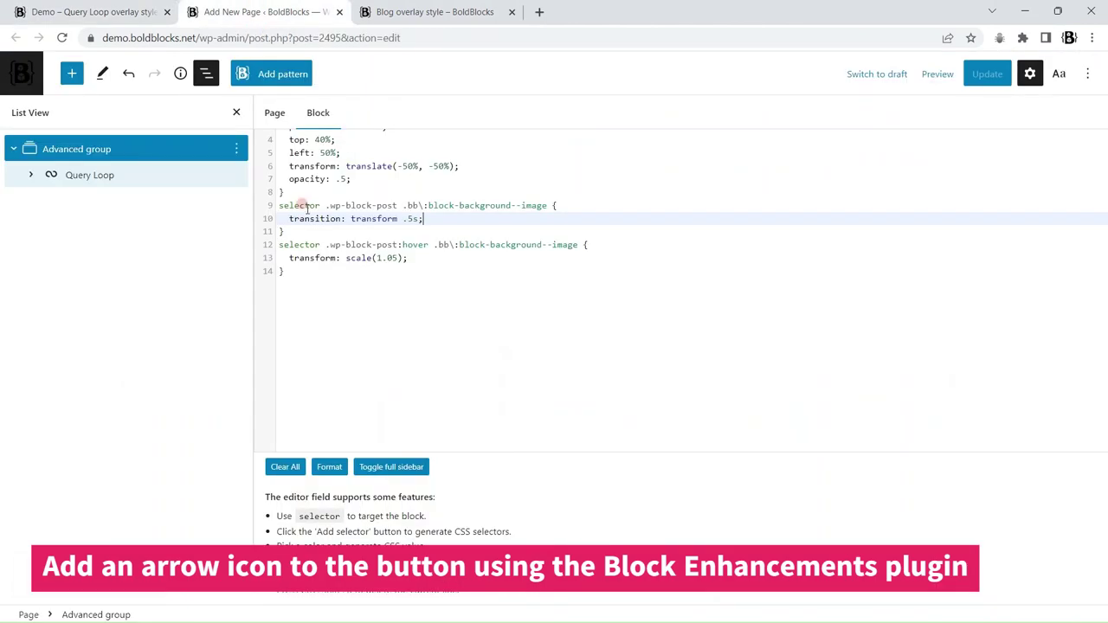
left_click(408, 337)
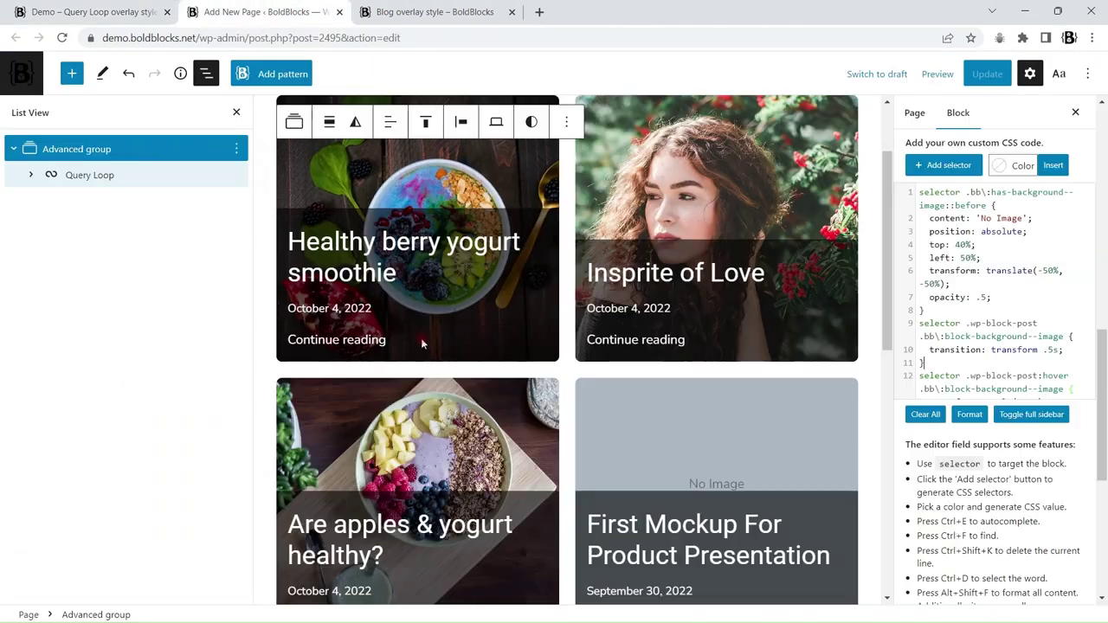
left_click(344, 340)
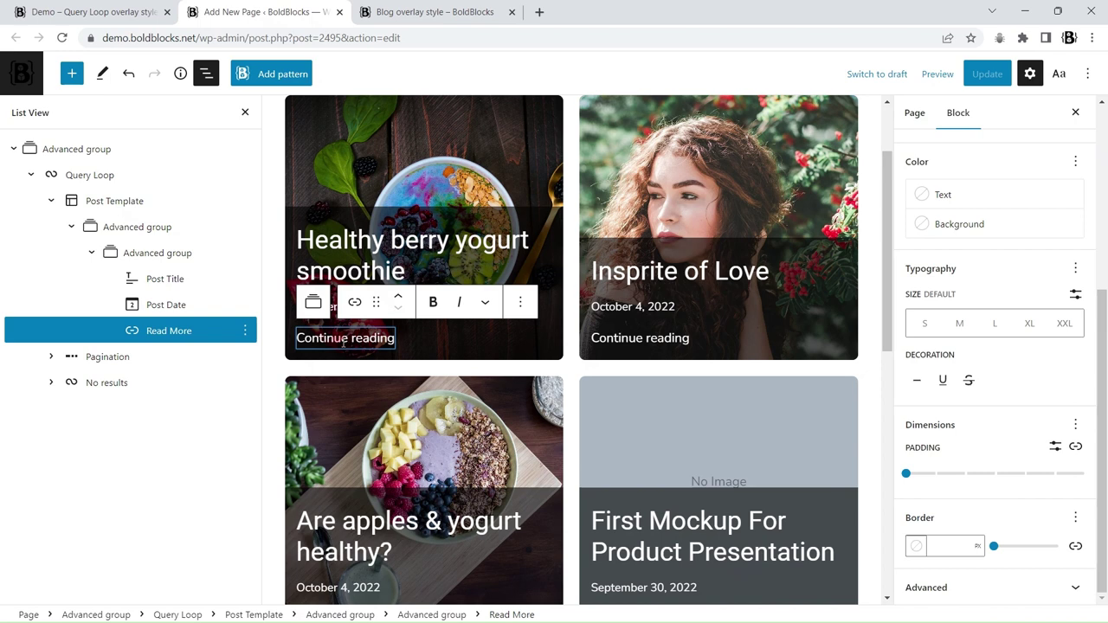
scroll(996, 286, "up", 4)
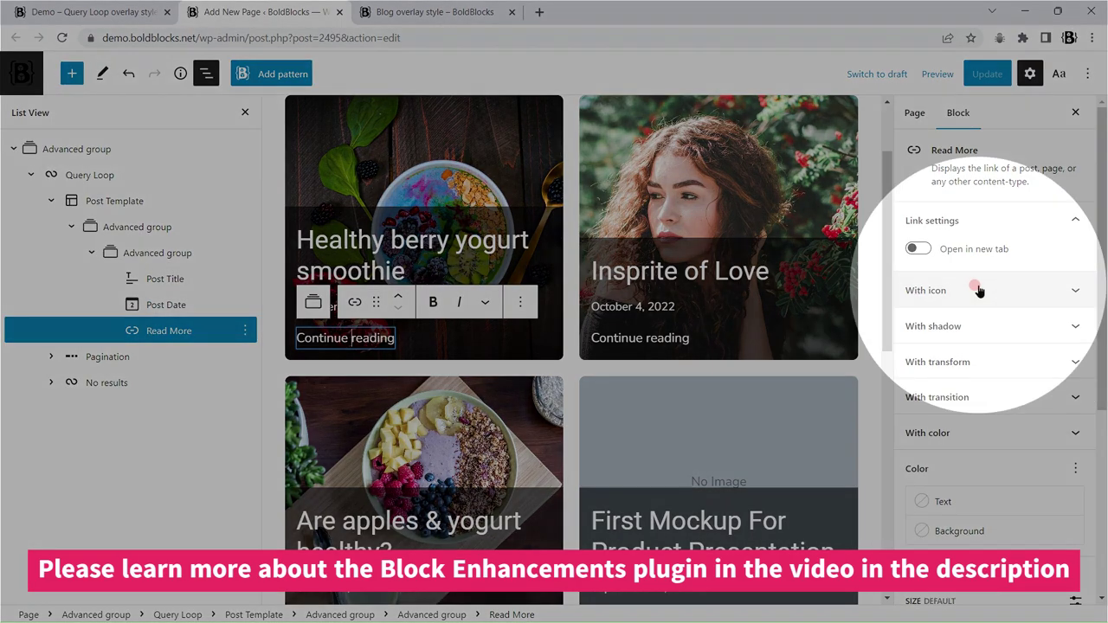
left_click(977, 296)
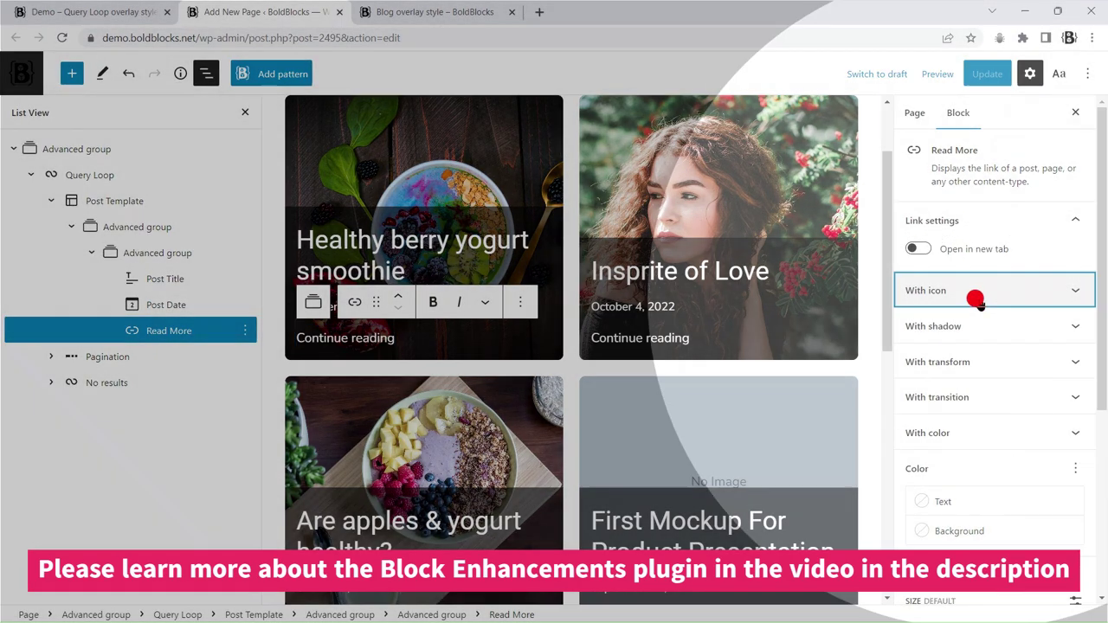
left_click(962, 161)
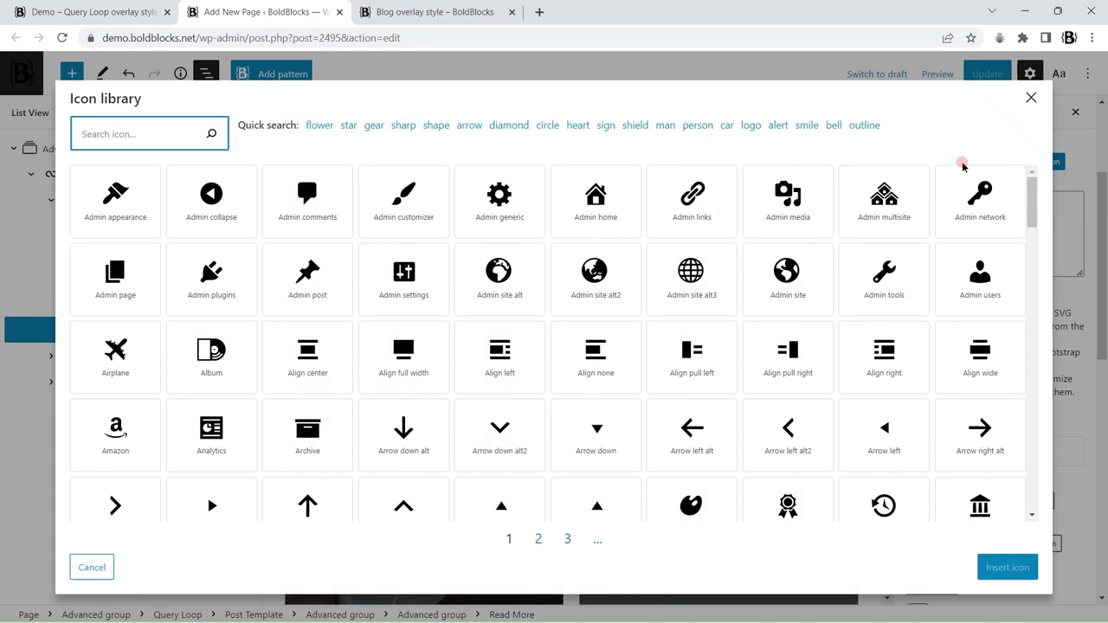
type("arrow")
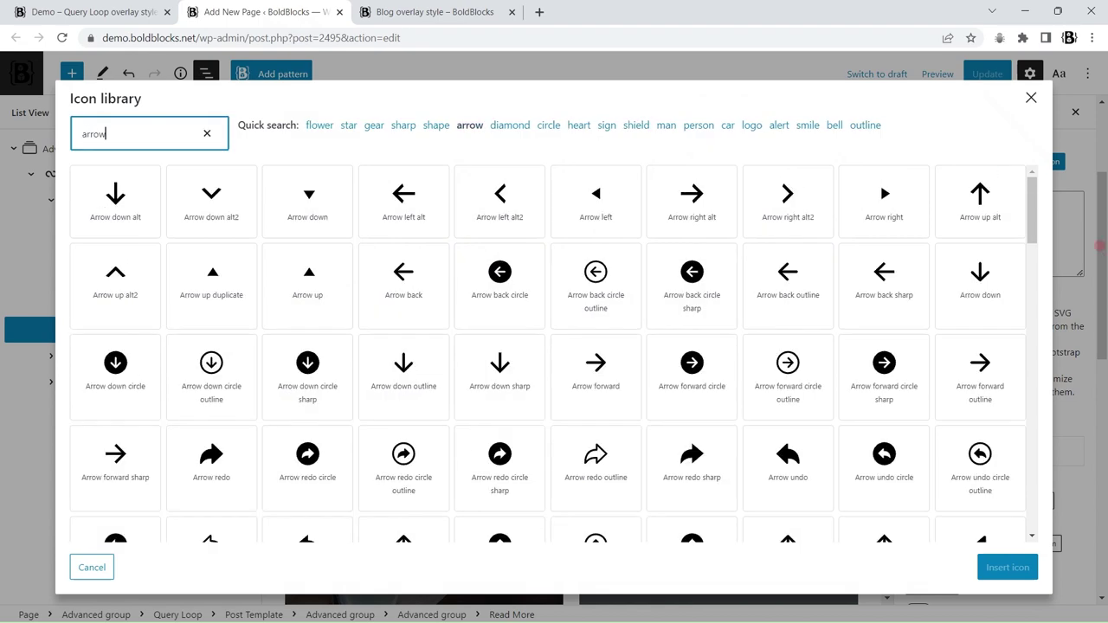
double_click(970, 384)
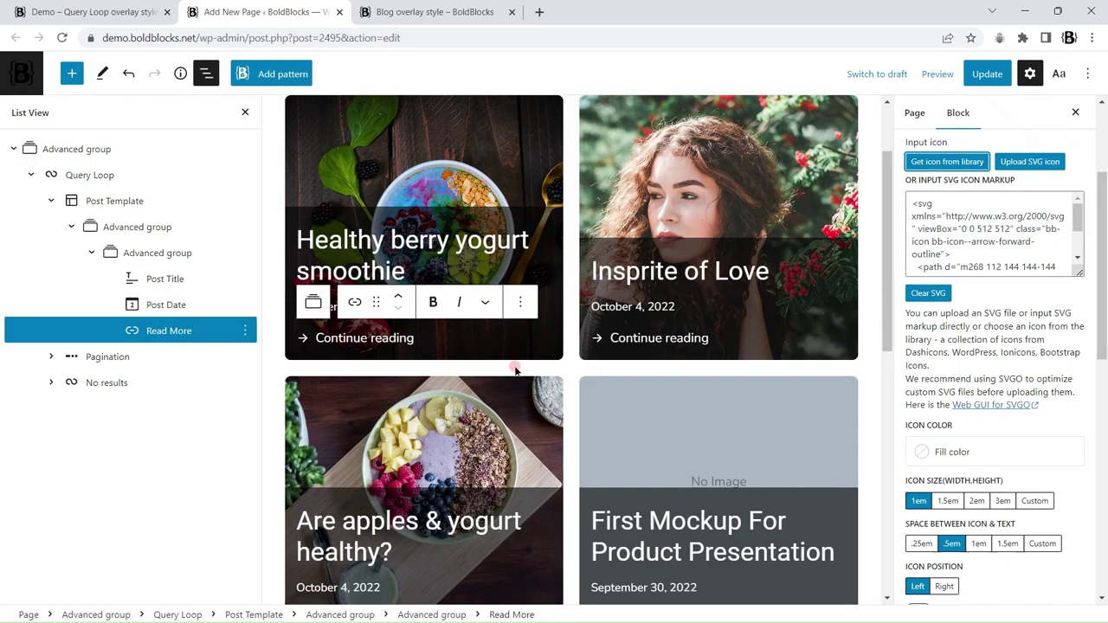
Step: Set the Read More icon's position to Right and update the page
scroll(983, 373, "down", 4)
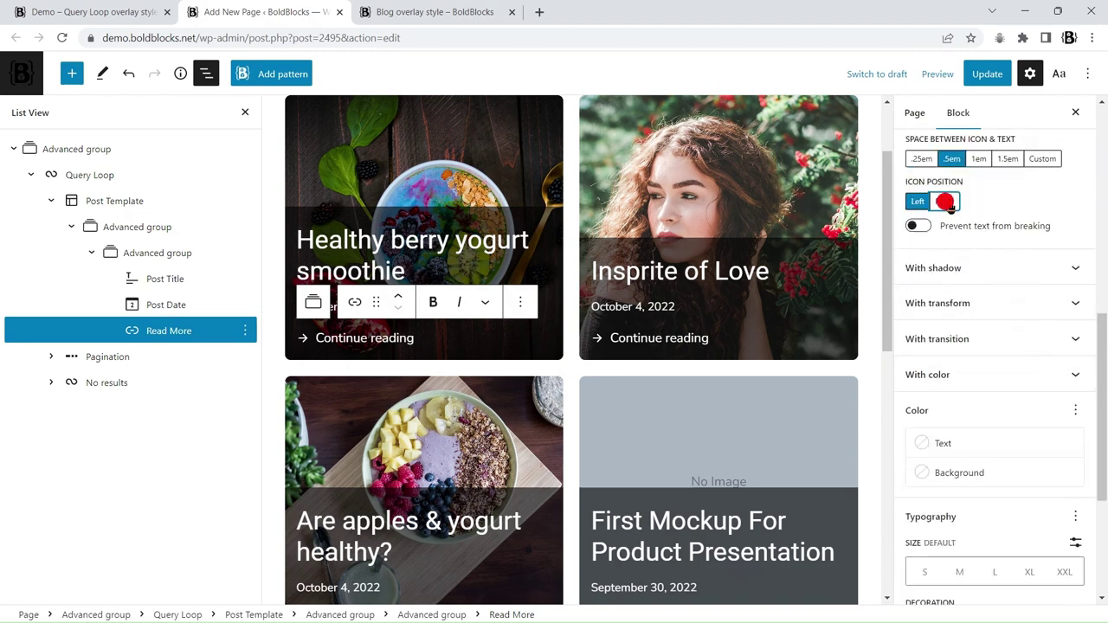
left_click(944, 201)
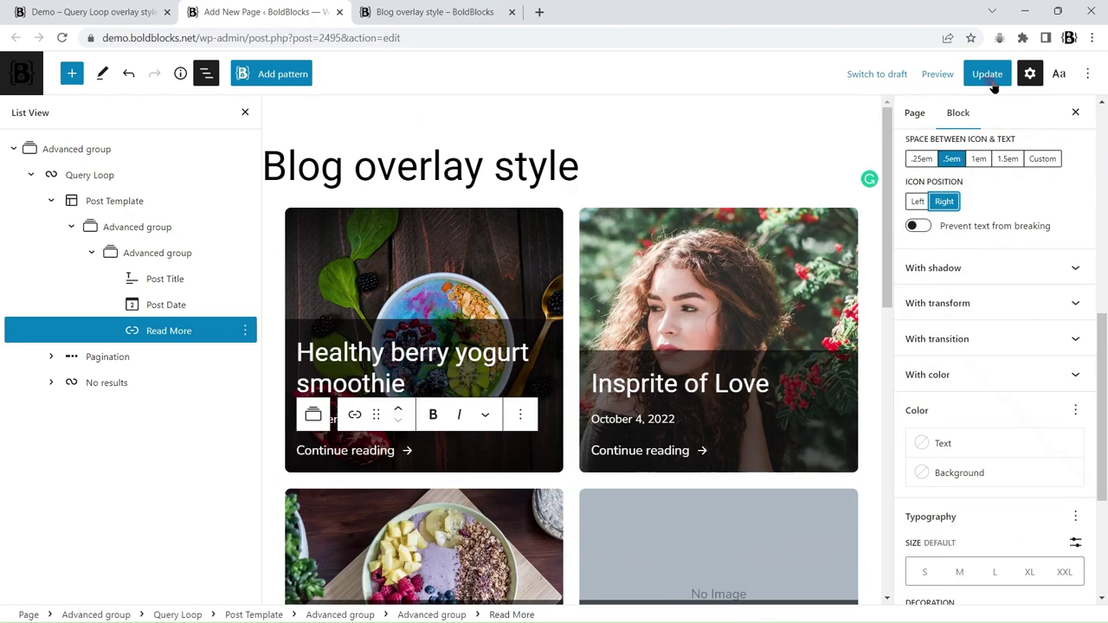
left_click(988, 74)
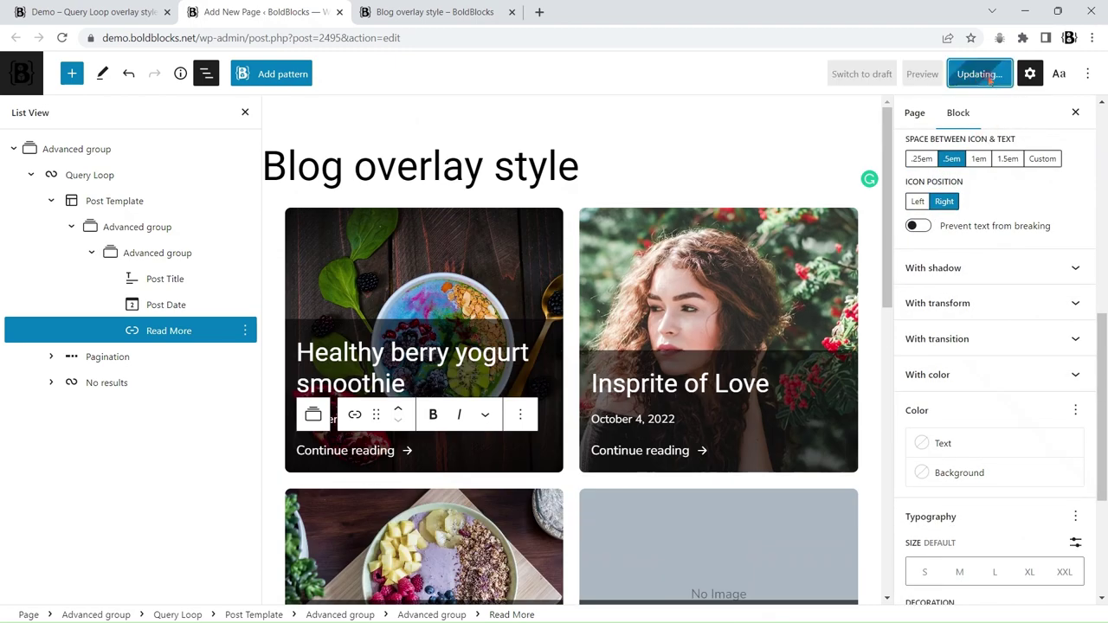
Step: Reload the published Blog overlay style page and check the arrow icons on the Continue reading links
left_click(432, 12)
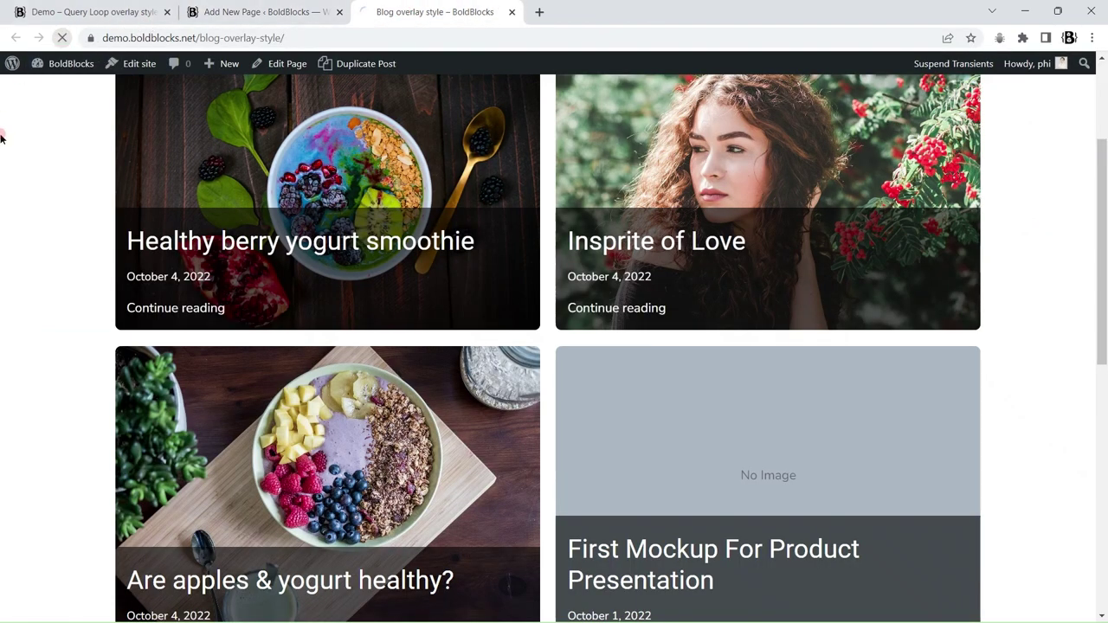
scroll(775, 326, "down", 2)
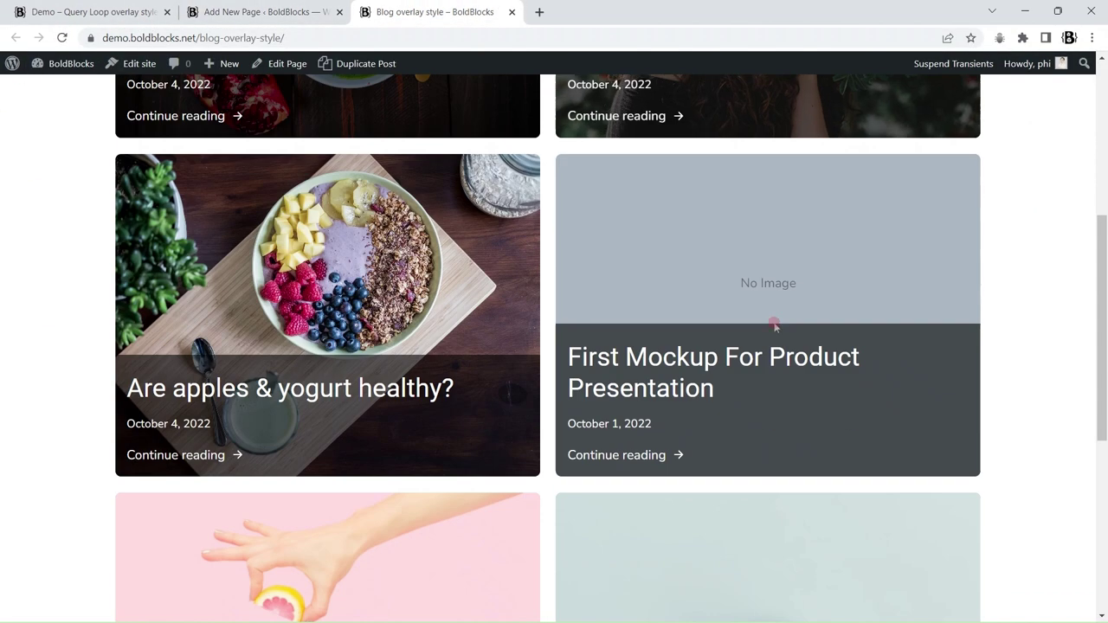
scroll(286, 390, "up", 2)
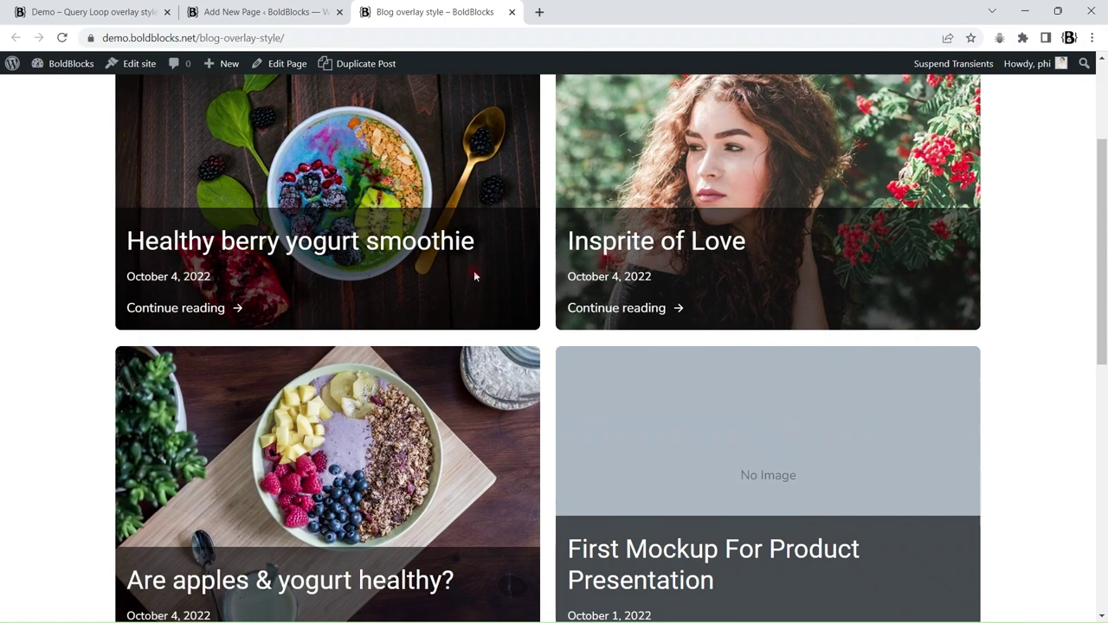
scroll(475, 276, "up", 2)
scroll(241, 248, "down", 2)
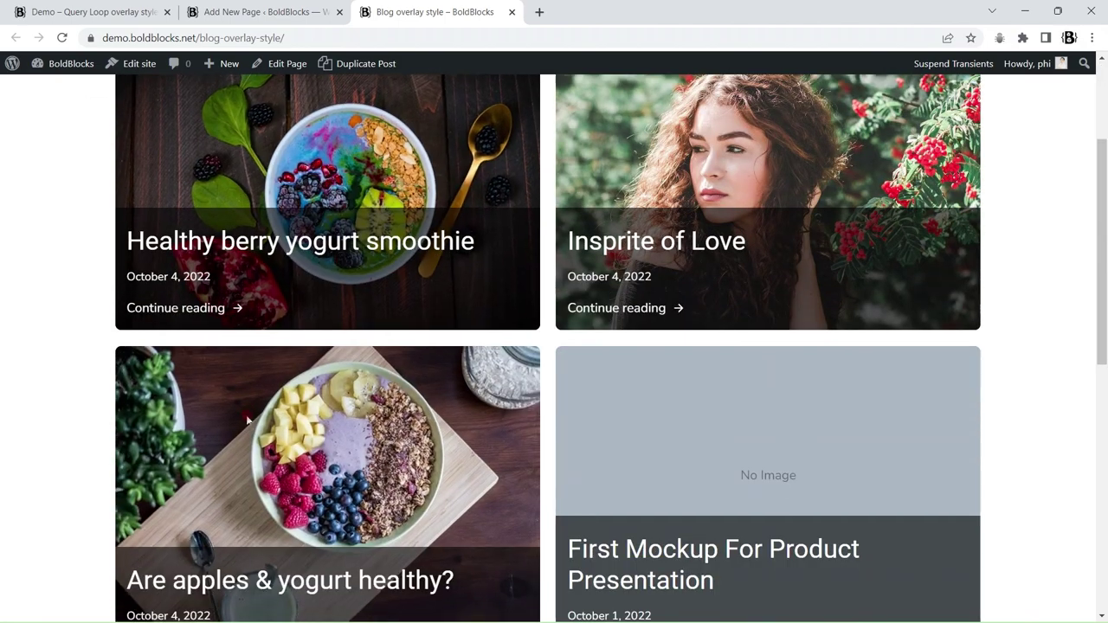
Step: Inspect the first card's Continue reading link in the developer tools and copy its selector with-icon.core-read-more from the style rules
right_click(229, 309)
left_click(267, 439)
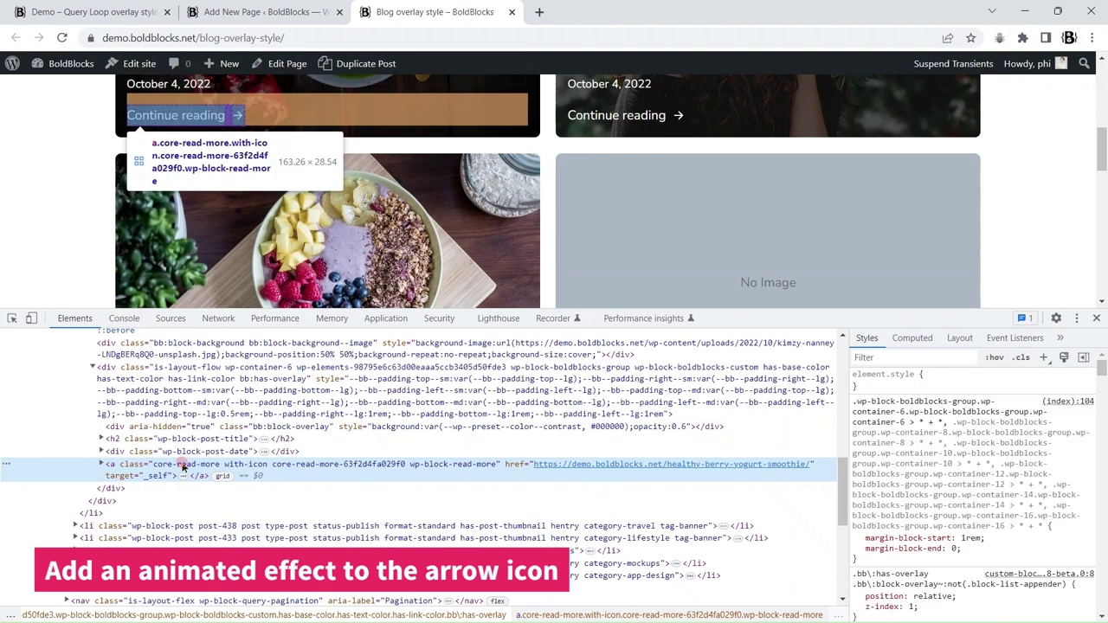
scroll(1065, 527, "down", 2)
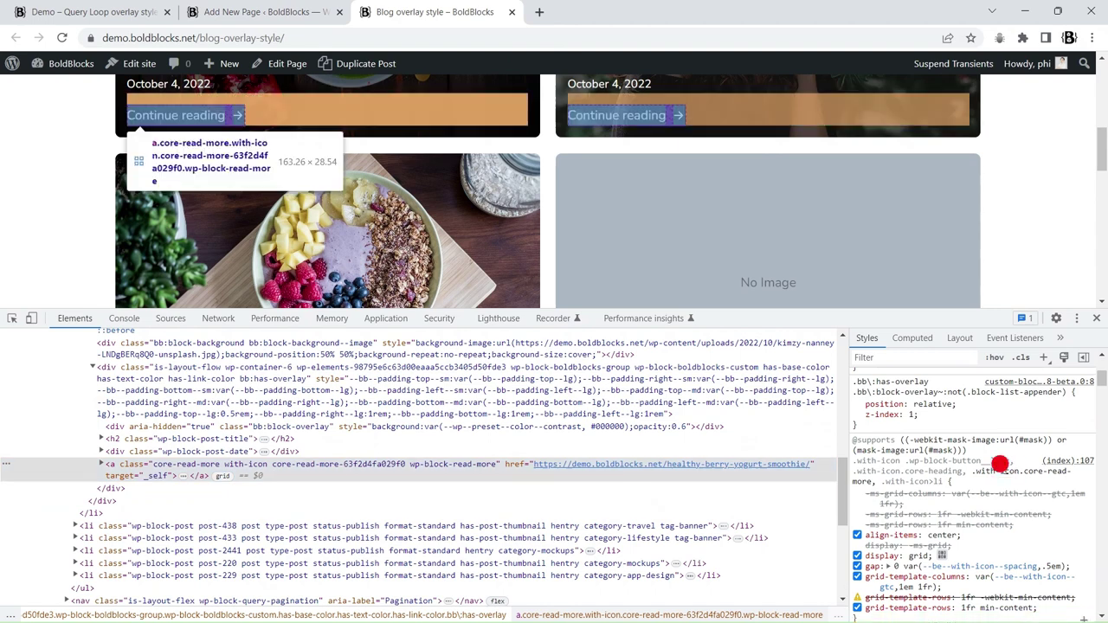
left_click(996, 460)
left_click_drag(997, 465, 873, 482)
key("ctrl+c")
left_click(968, 472)
Step: In the page editor, open the outermost Advanced group's custom CSS and expand the code editor to the full sidebar
left_click(260, 12)
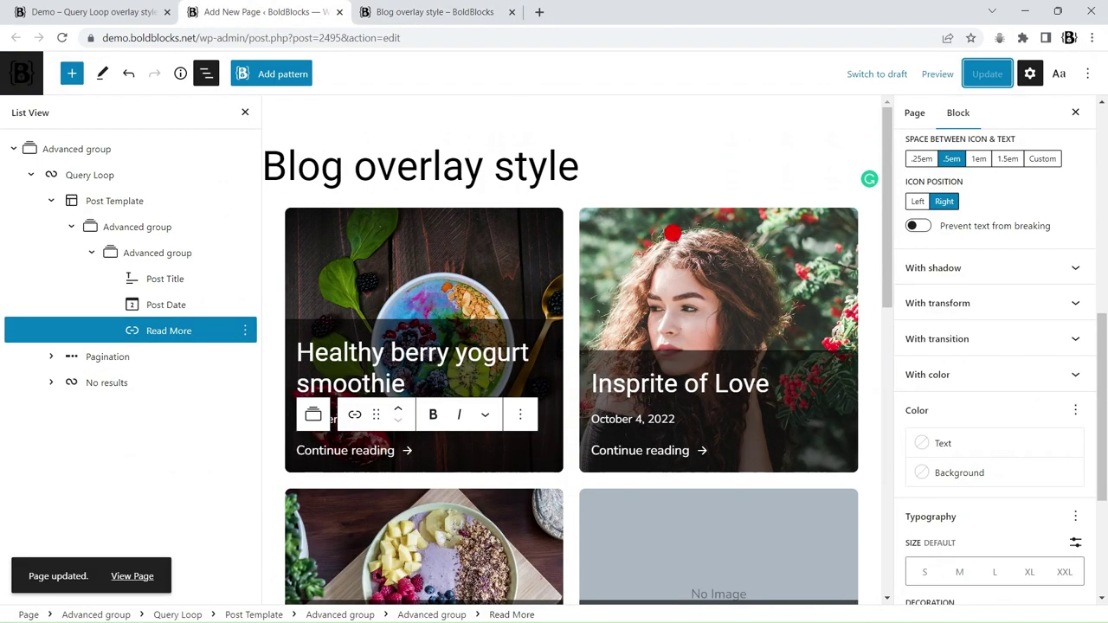
left_click(117, 223)
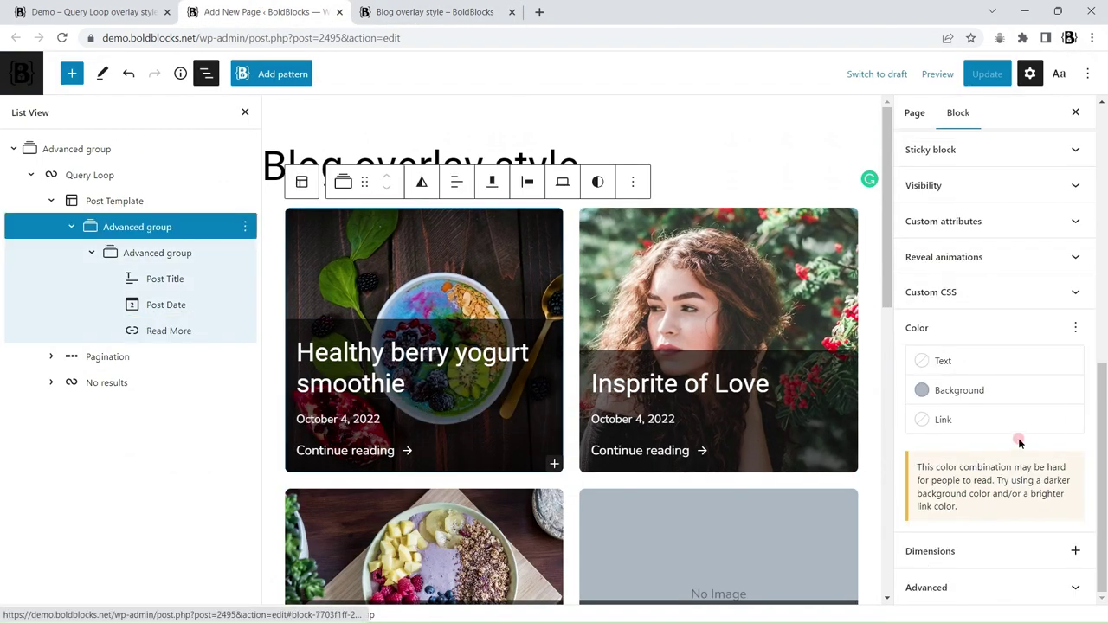
left_click(92, 149)
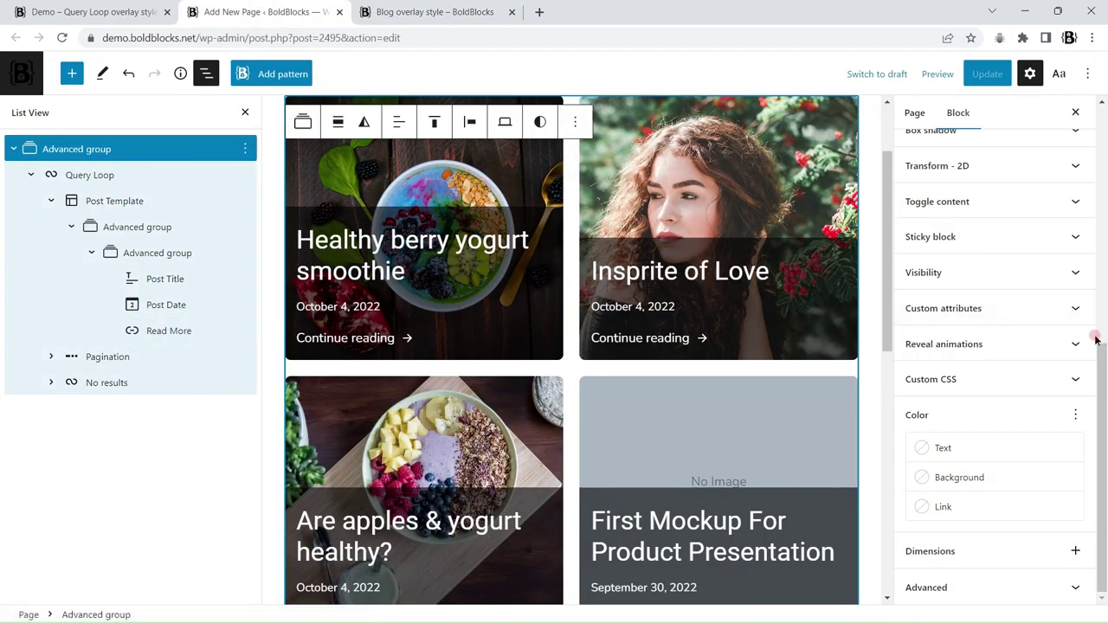
left_click(1072, 382)
scroll(1072, 384, "down", 5)
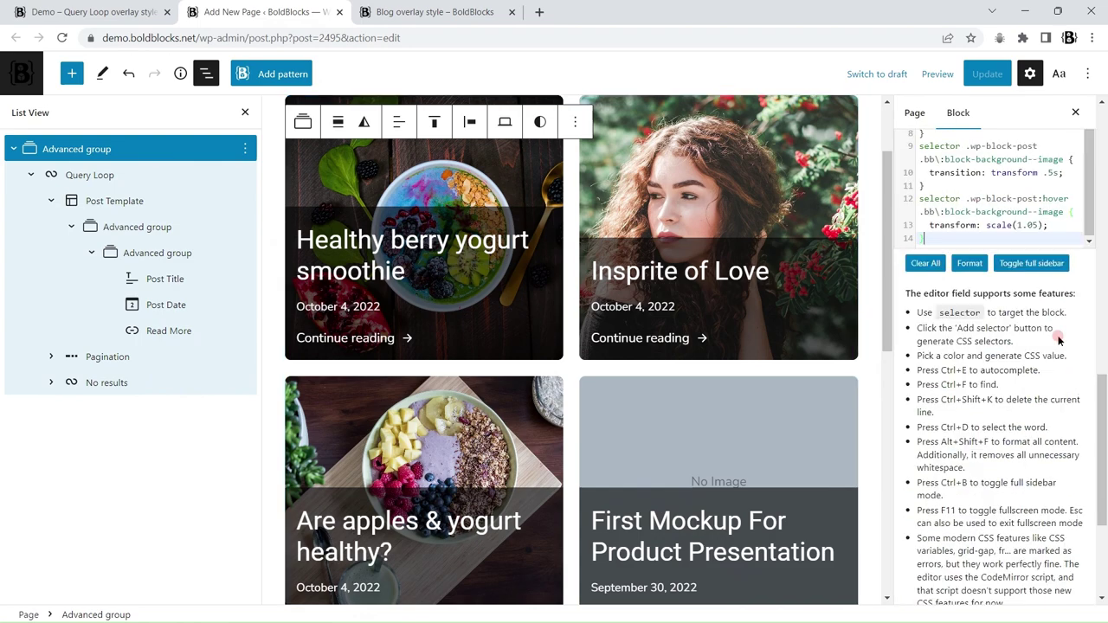
left_click(1032, 263)
scroll(464, 320, "down", 1)
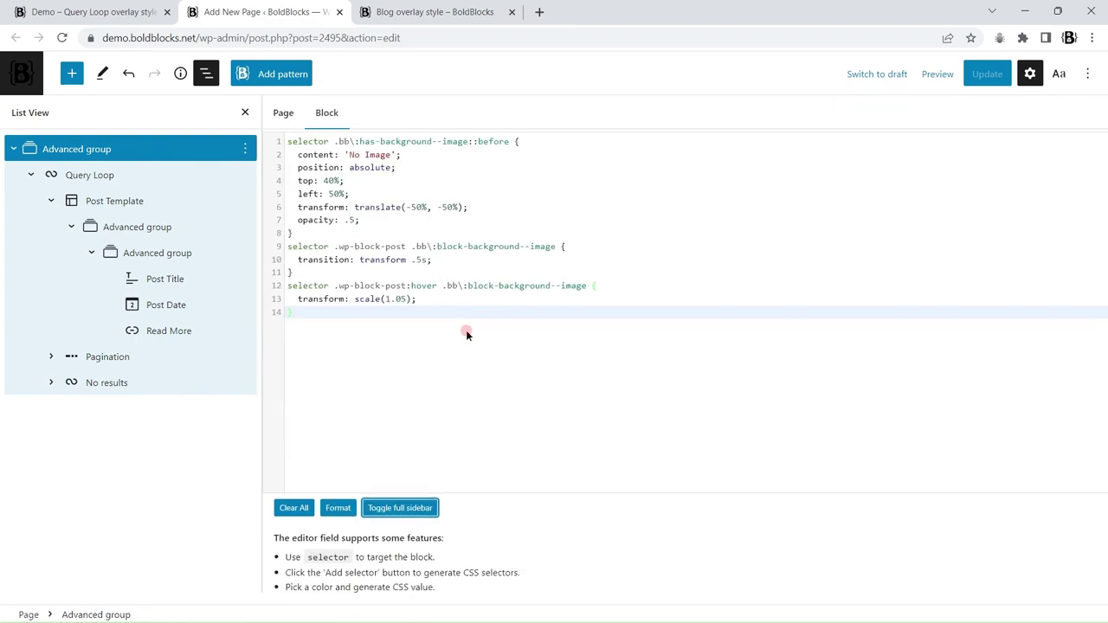
Step: Append a child-selector rule for .with-icon.core-read-more at the end of the custom CSS, with an empty line for its declarations
left_click(330, 286)
left_click(330, 325)
key("Return")
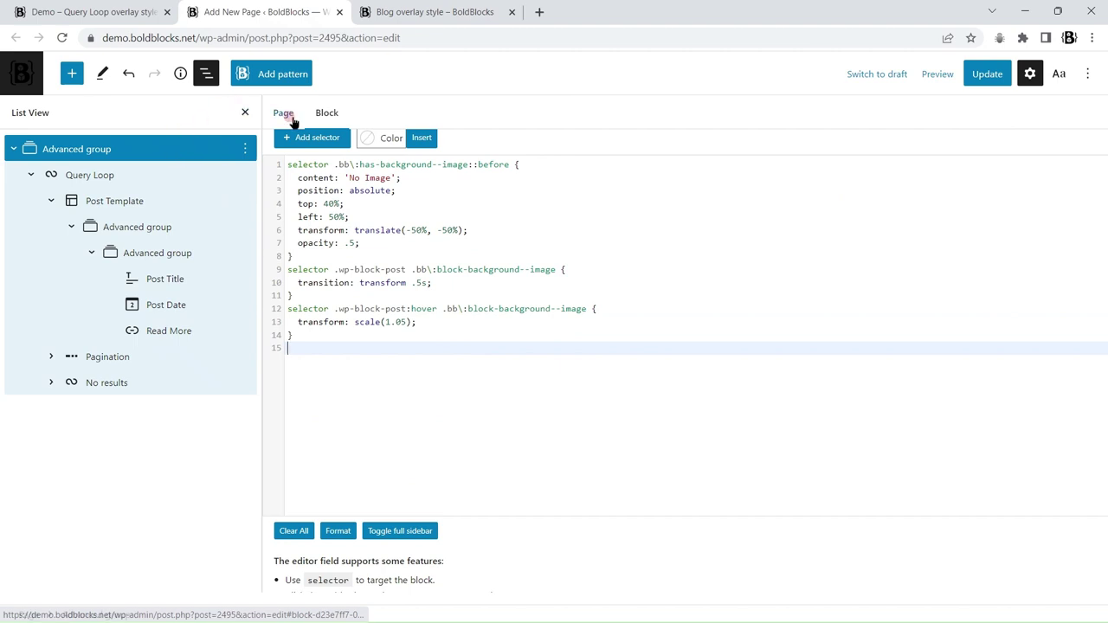
left_click(313, 144)
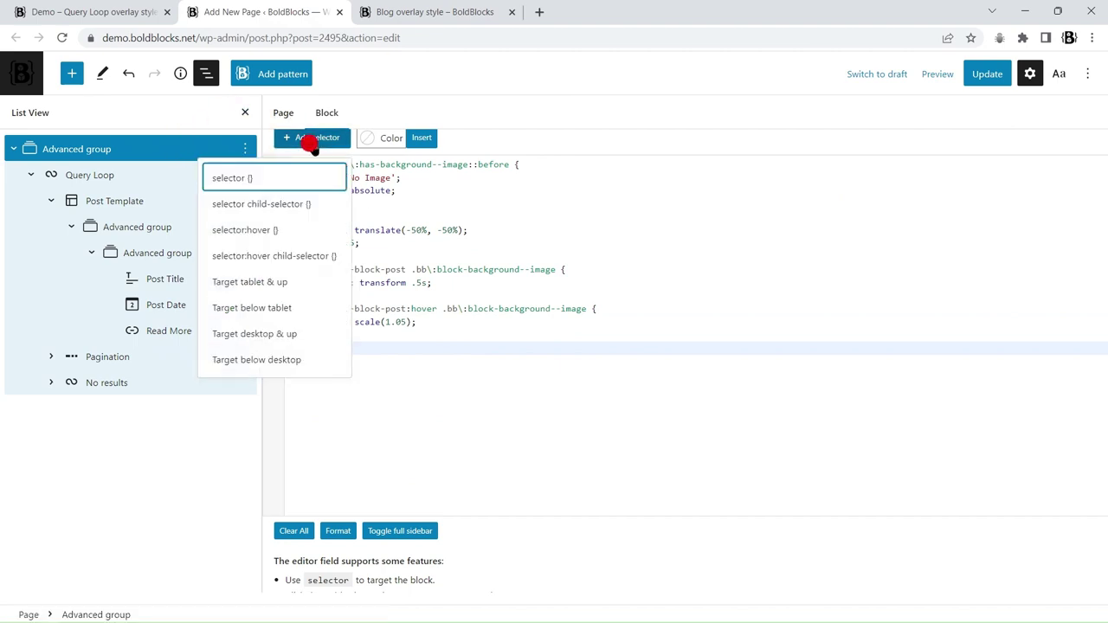
left_click(282, 181)
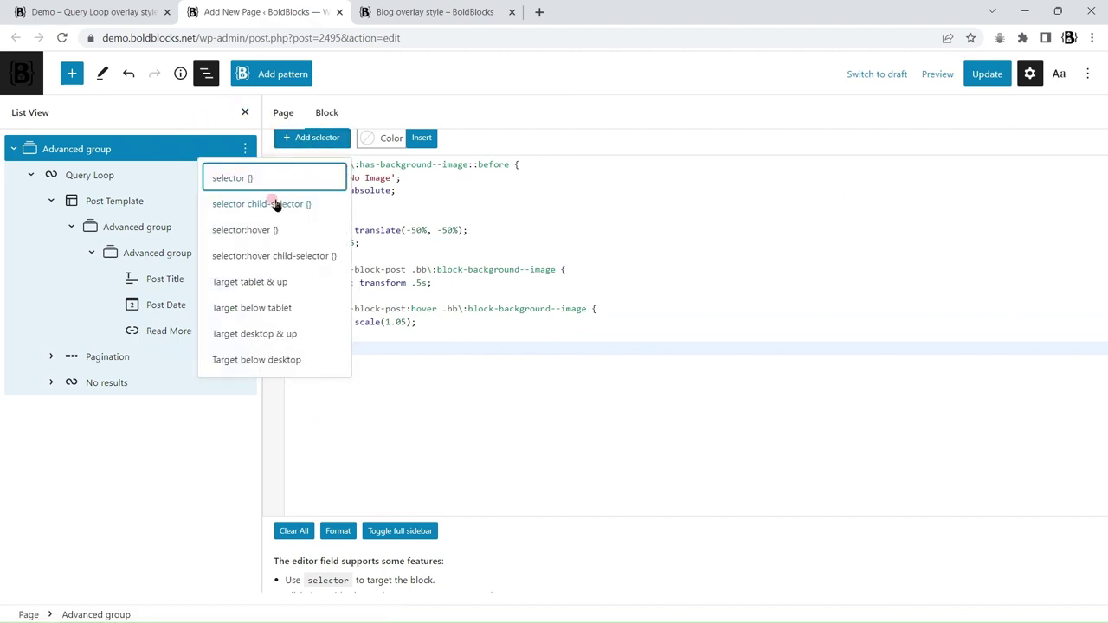
left_click(274, 200)
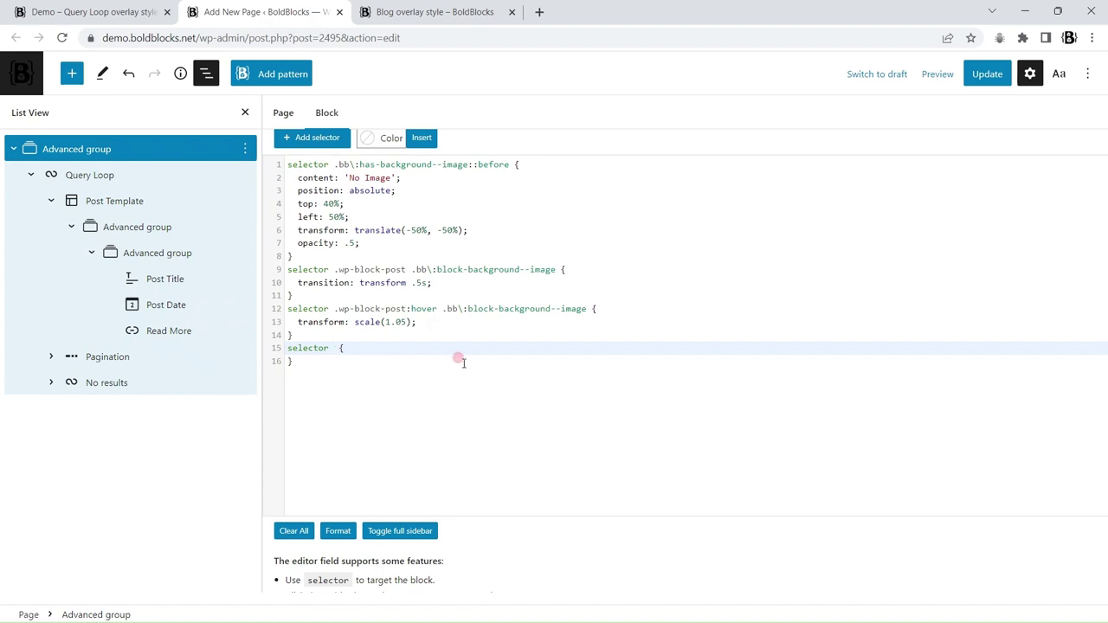
type(".")
key("ctrl+v")
key("BackSpace")
key("Return")
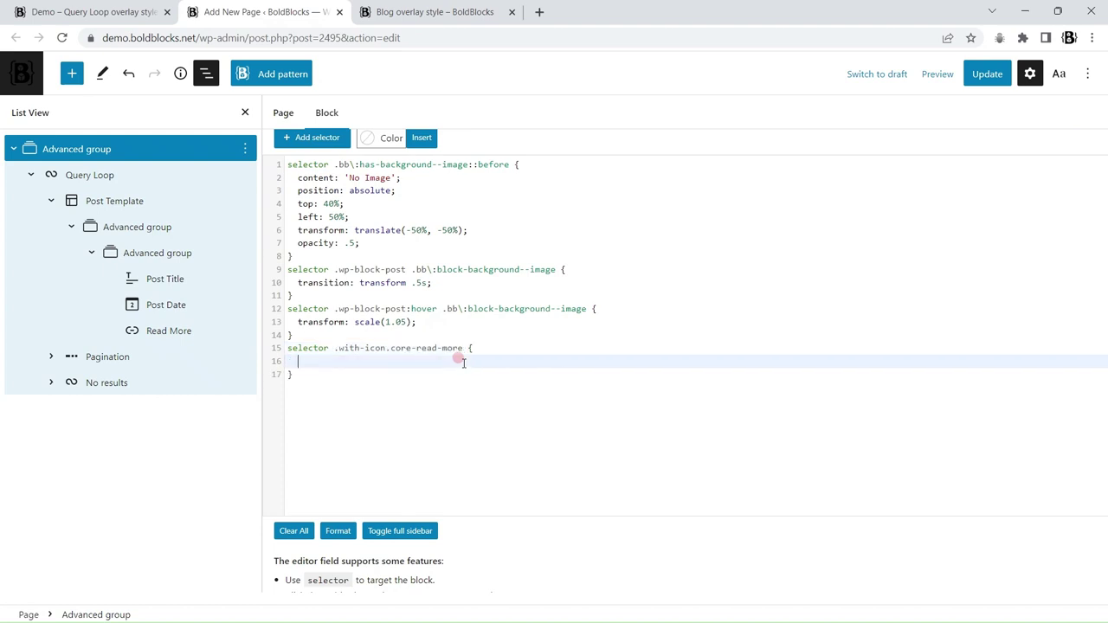
Step: Insert .wp-block-post:hover before .with-icon.core-read-more in the new rule's selector, copying it from the image scale rule
key("Up")
key("Up")
key("Up")
key("Up")
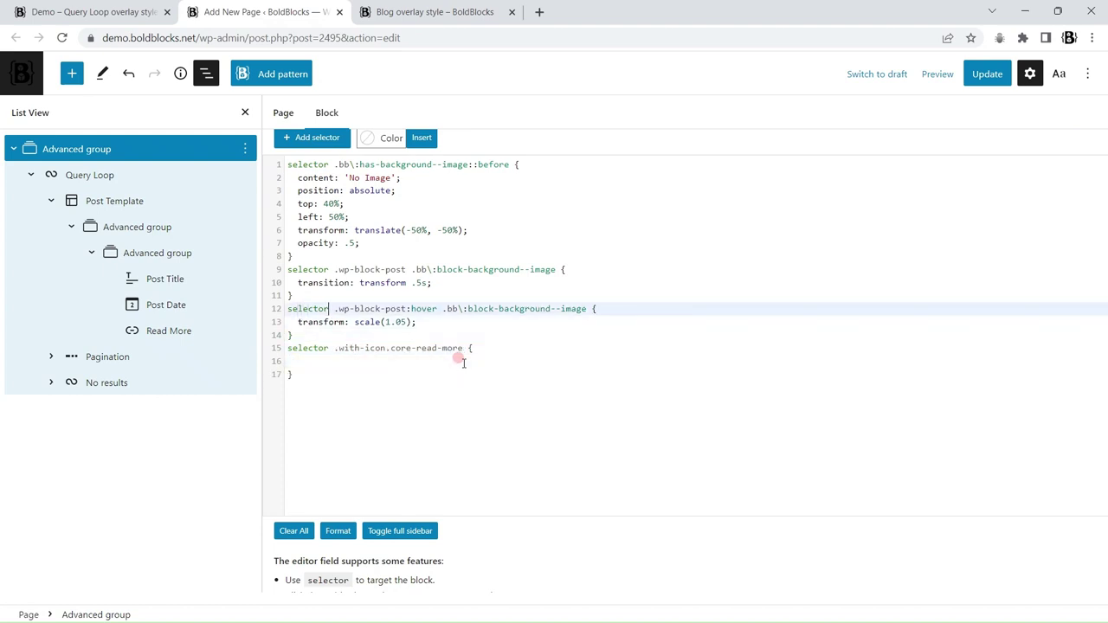
key("shift+Right")
key("shift+Right")
key("shift+Right")
key("shift+Right")
key("shift+Right")
key("shift+Right")
key("shift+Right")
key("shift+Right")
key("shift+Right")
key("shift+Right")
key("shift+Right")
key("shift+Right")
key("shift+Right")
key("shift+Right")
key("shift+Right")
key("shift+Right")
key("shift+Right")
key("shift+Right")
key("shift+Right")
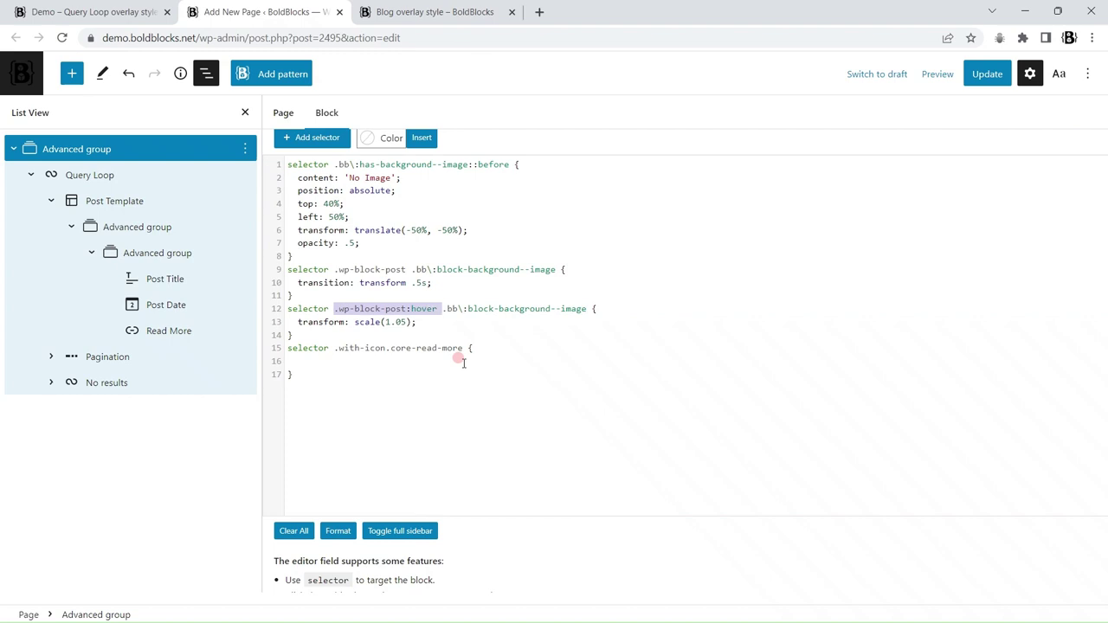
key("Right")
key("Down")
key("Down")
key("Down")
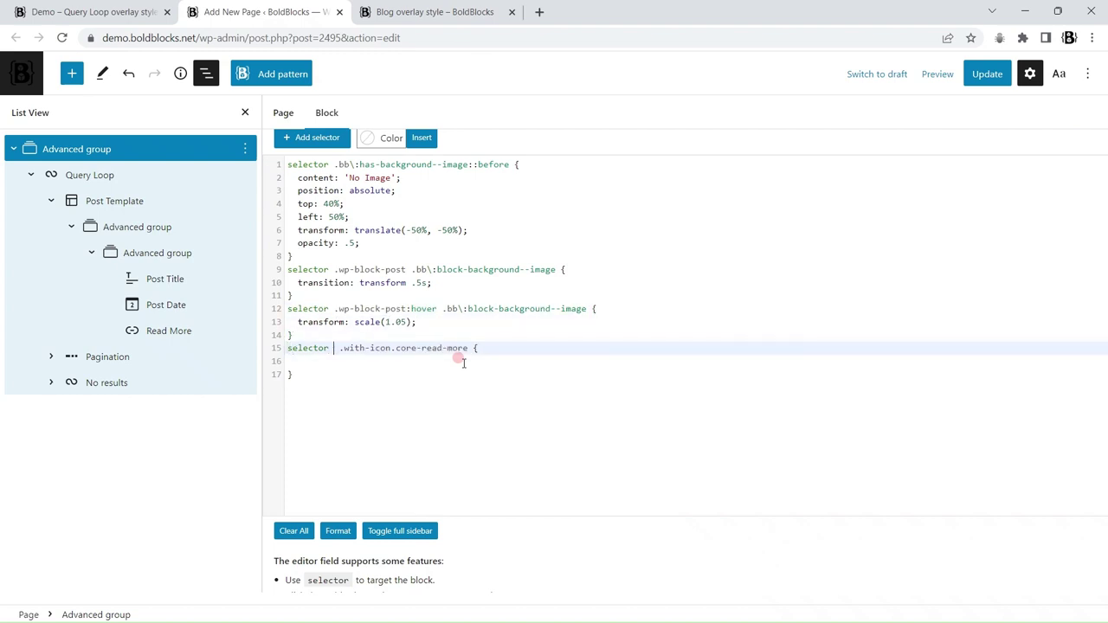
type(".wp-block-post:hover")
type("{")
key("Return")
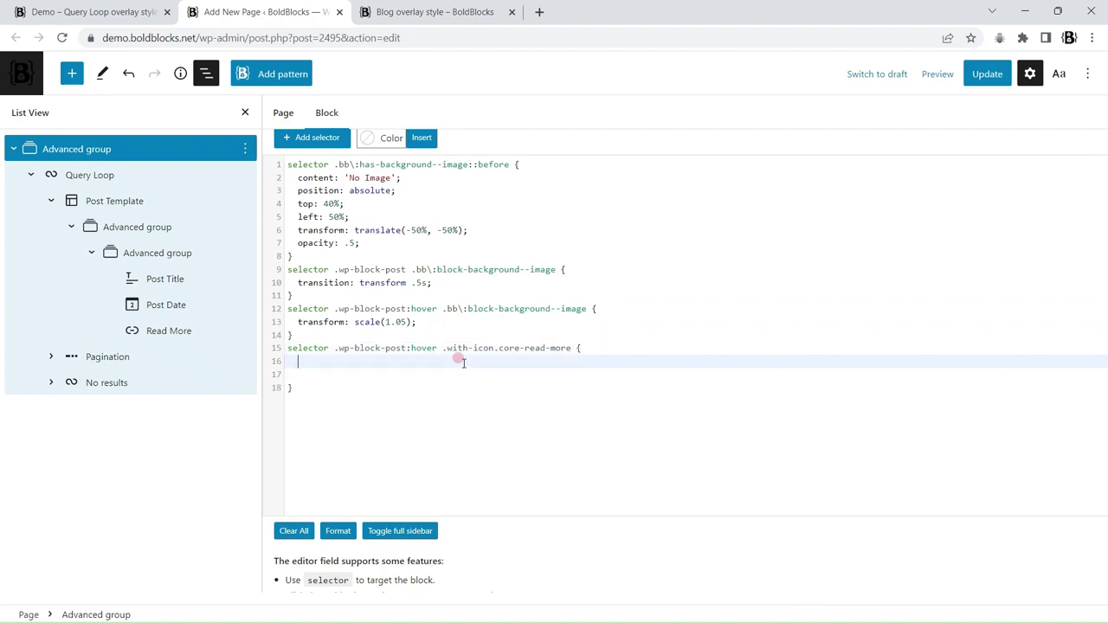
Step: Add column-gap: 1em; to the Read More hover rule, update the page and leave the full sidebar view
type("column-")
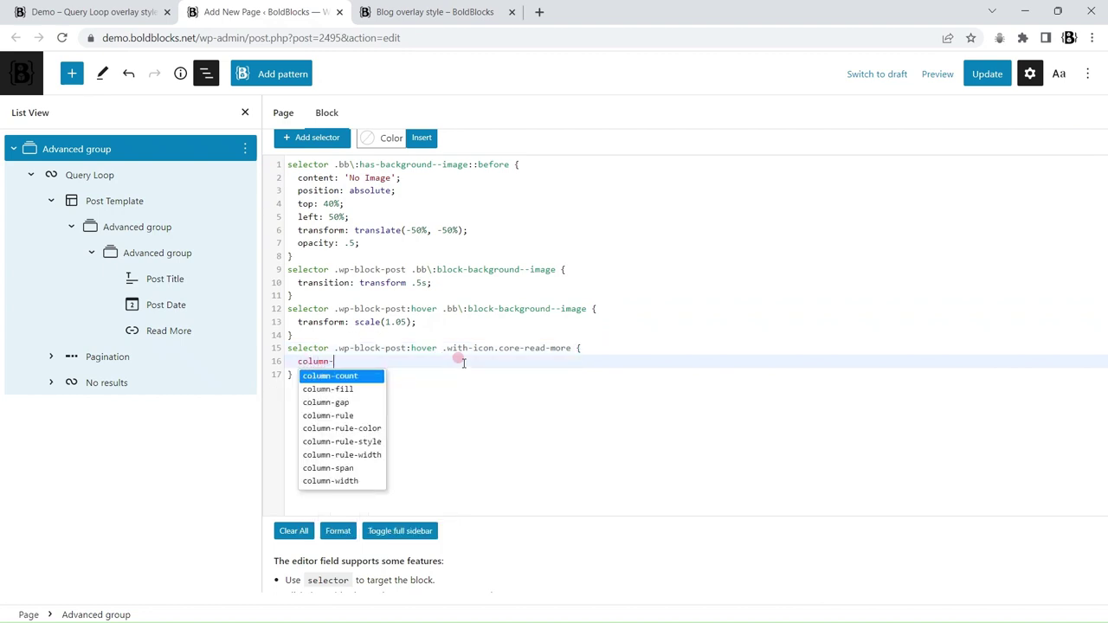
type("gap: ")
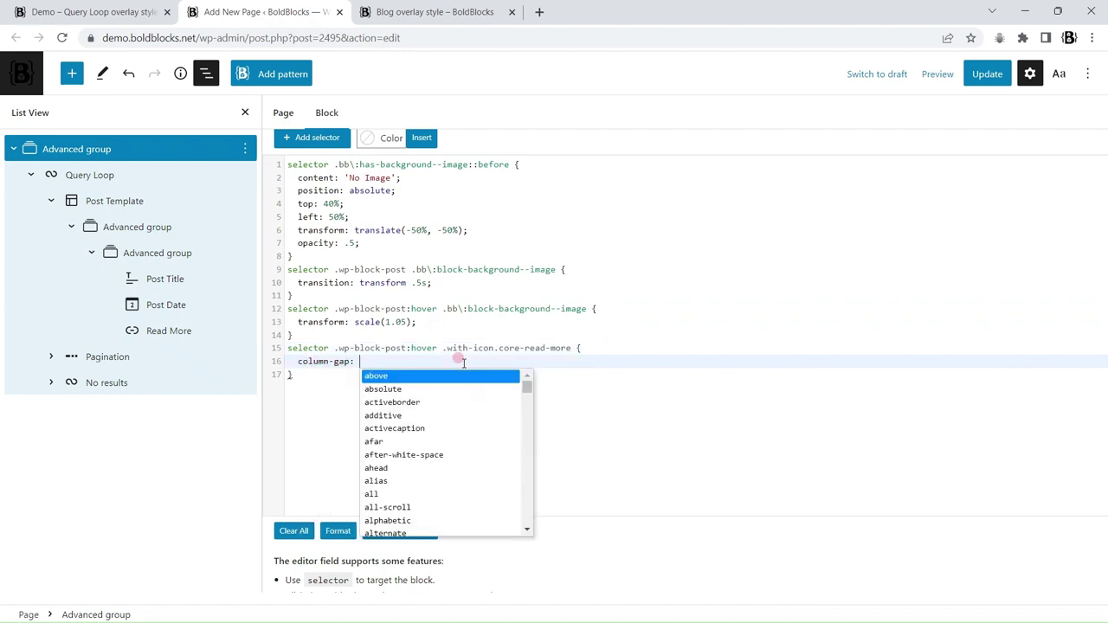
type("1e")
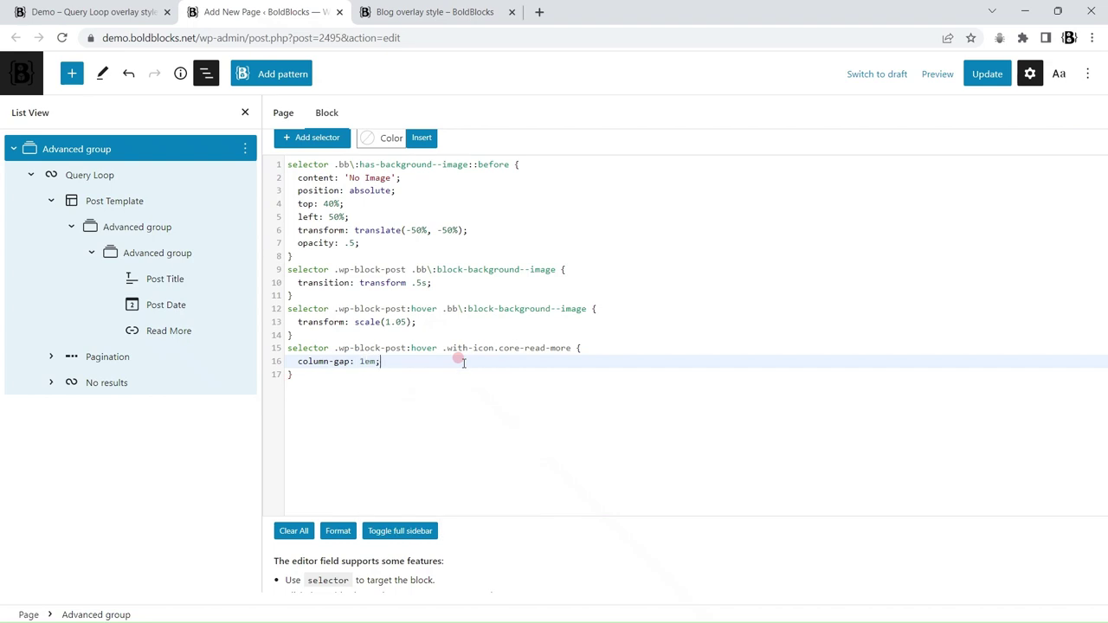
type("m;")
key("ctrl+s")
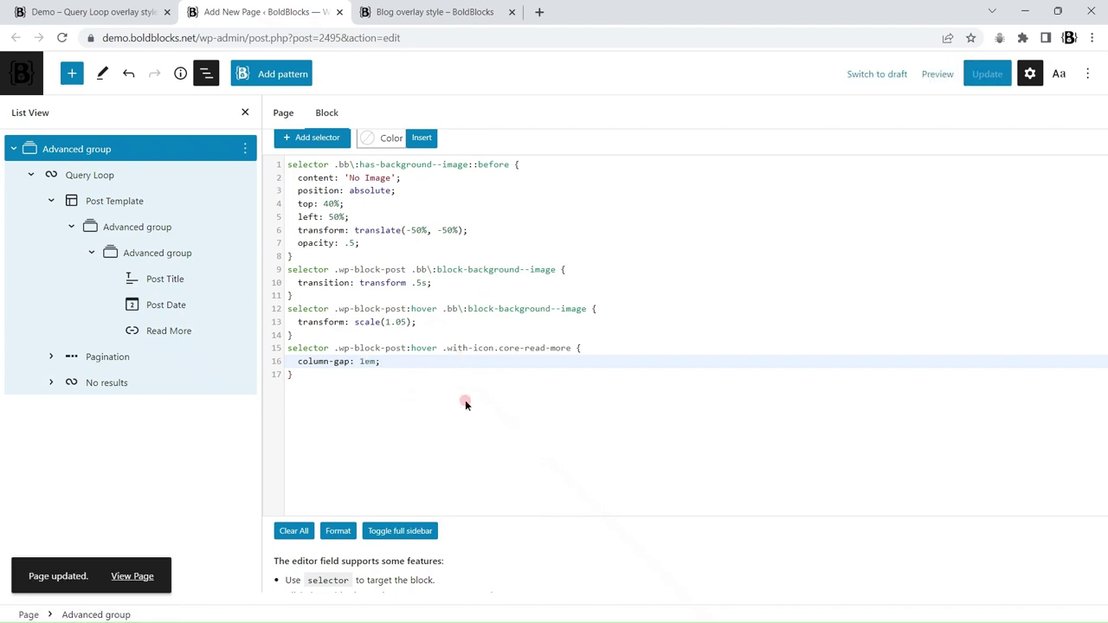
left_click(465, 400)
key("Escape")
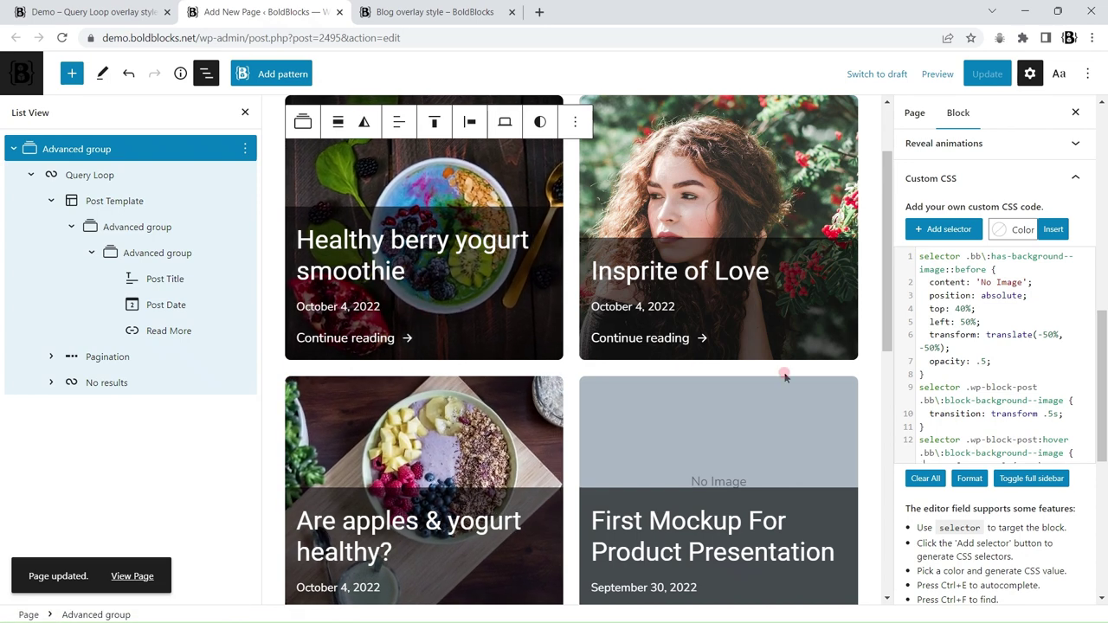
Step: Show the custom CSS full screen and duplicate the Read More hover selector as an empty rule above the original
left_click(961, 394)
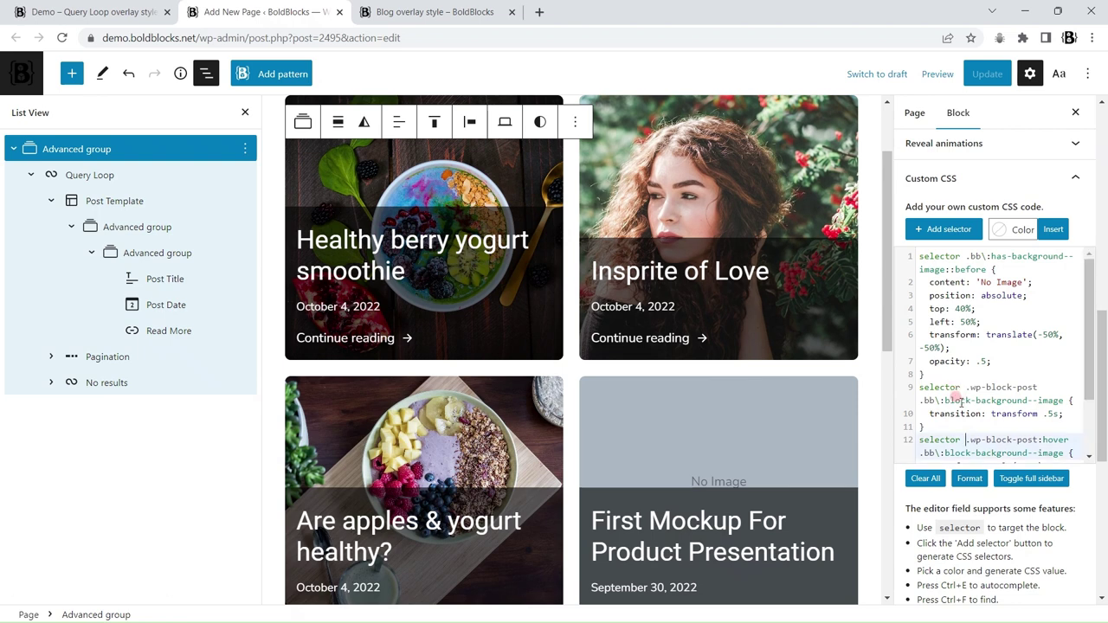
key("F11")
left_click_drag(308, 246, 24, 244)
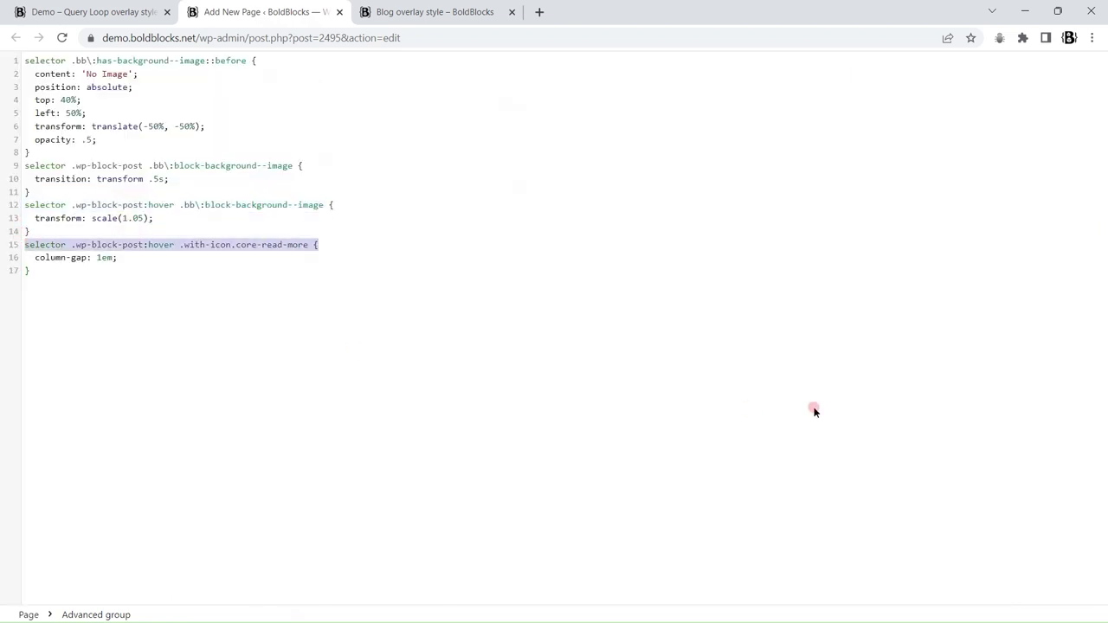
key("ctrl+c")
key("Left")
key("Return")
key("Up")
key("ctrl+v")
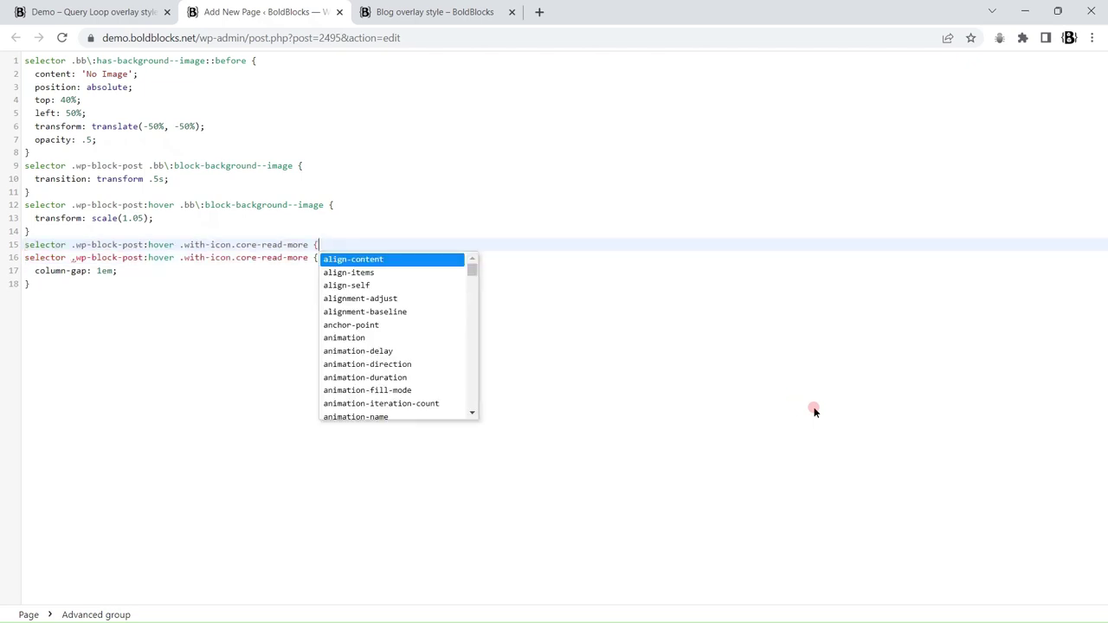
type("}")
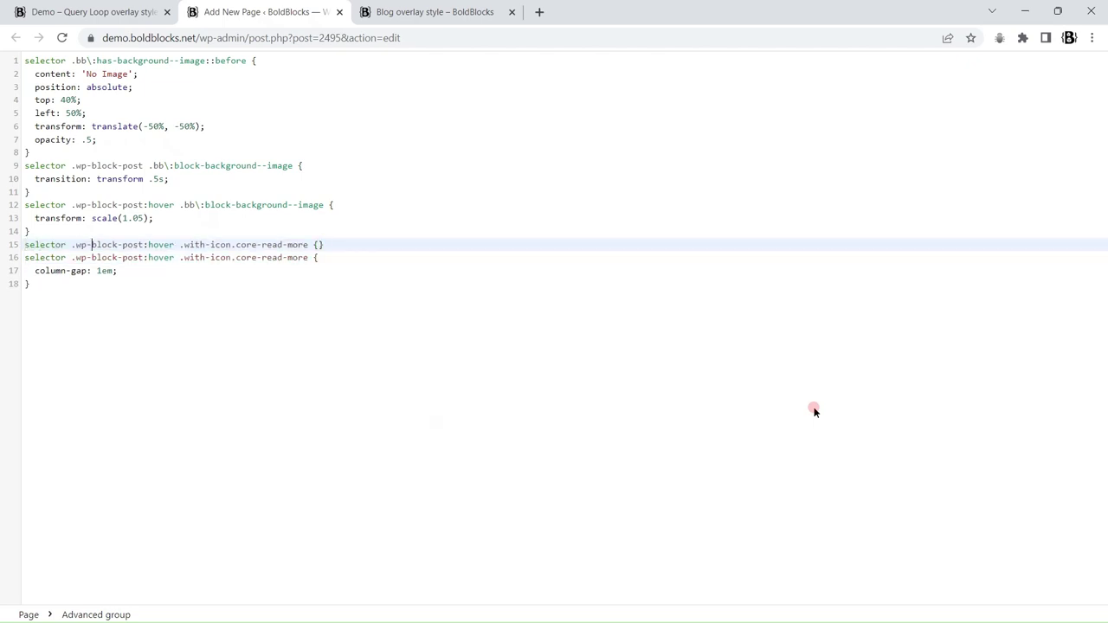
Step: Remove :hover from the duplicated selector so that it reads selector .wp-block-post .with-icon.core-read-more
key("Delete")
key("Delete")
key("Delete")
key("Delete")
key("Delete")
key("Delete")
key("End")
key("Left")
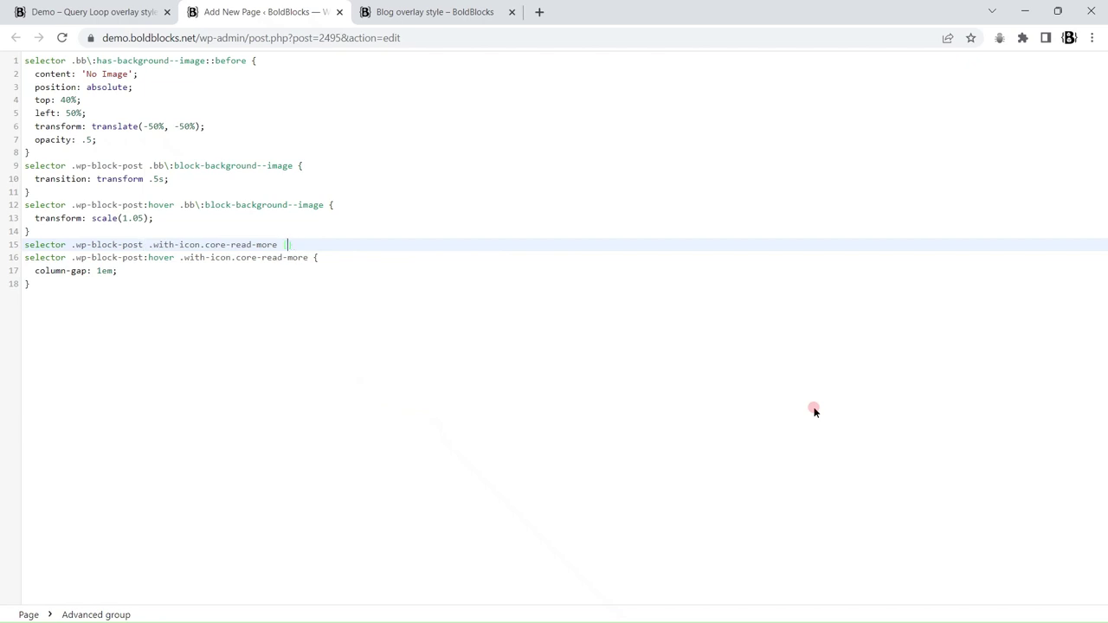
Step: Add transition: column-gap .25s; to the non-hover Read More rule, update the page and exit the full-screen editor
key("Return")
type("tr")
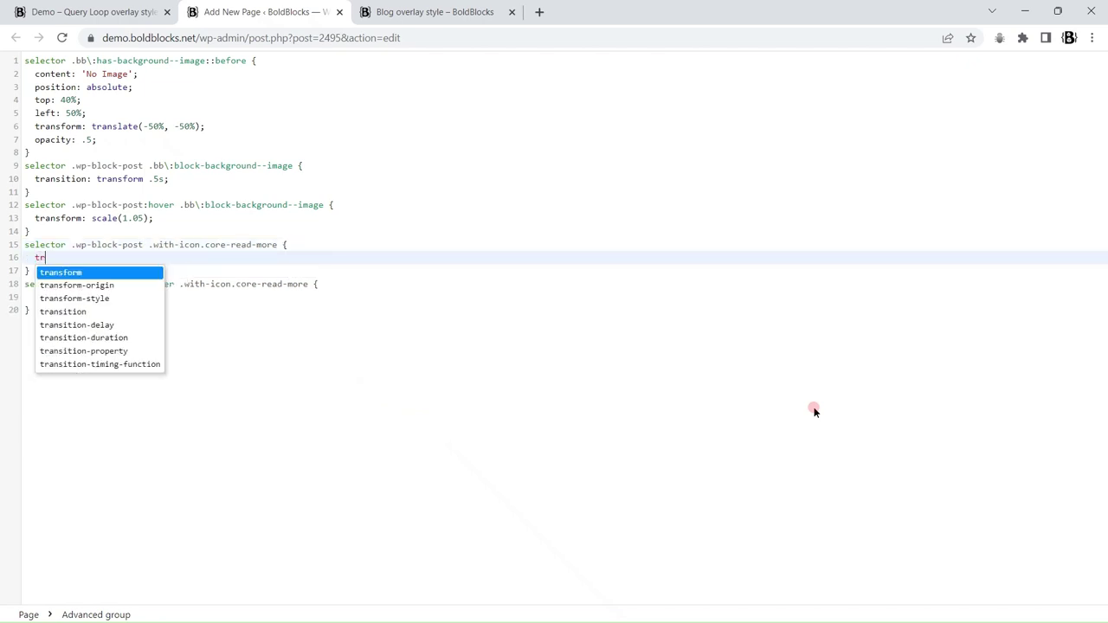
type("an")
key("Down")
key("Down")
key("Down")
key("Return")
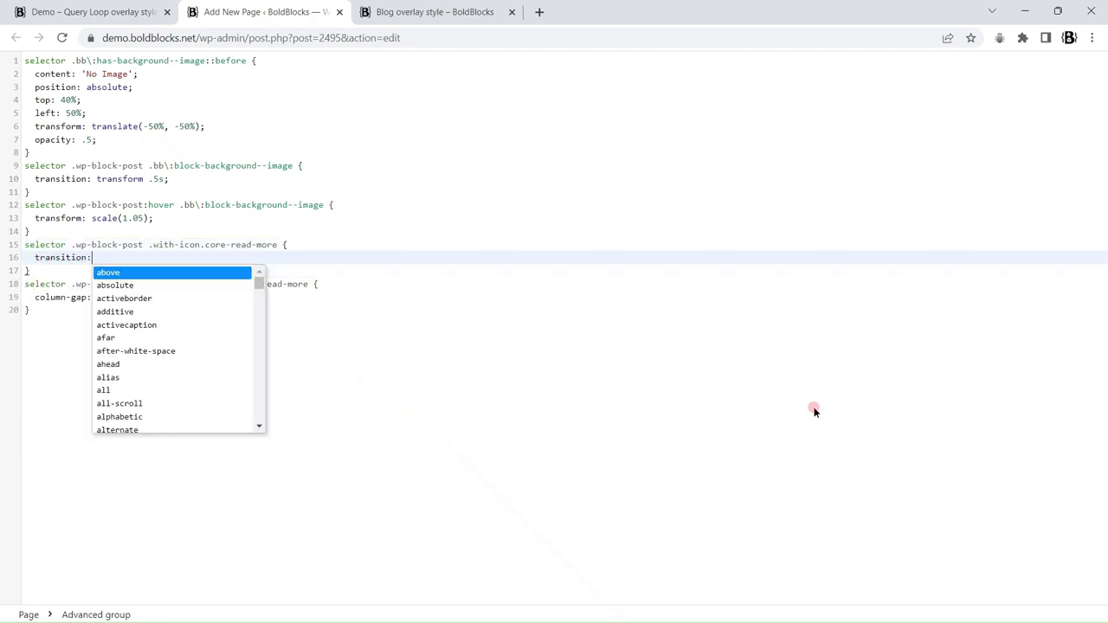
type("column-g")
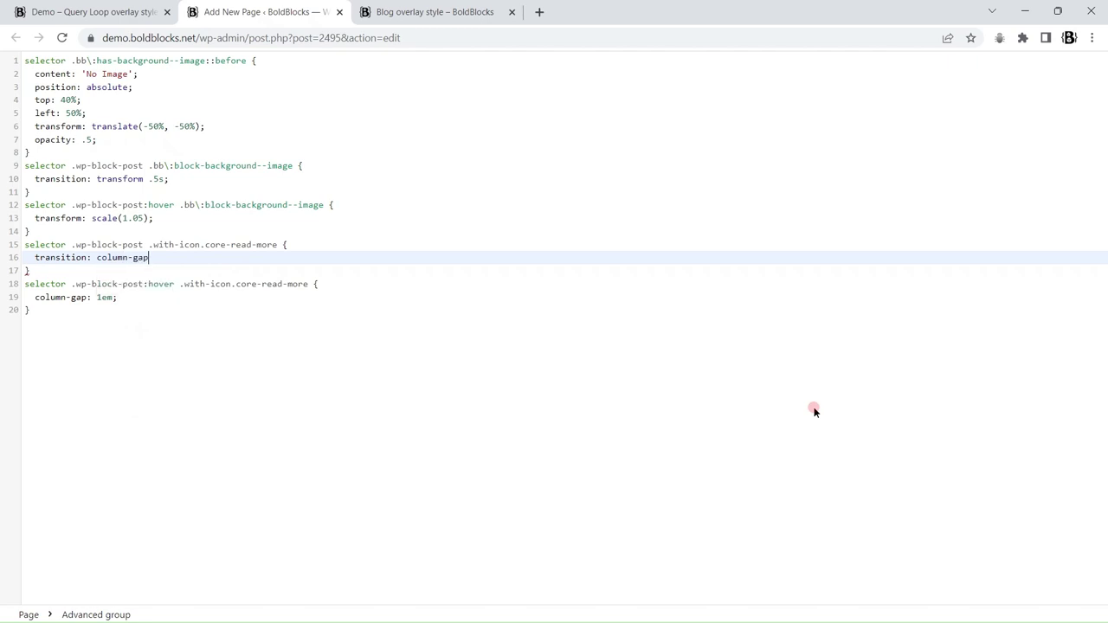
type("ap .25s;")
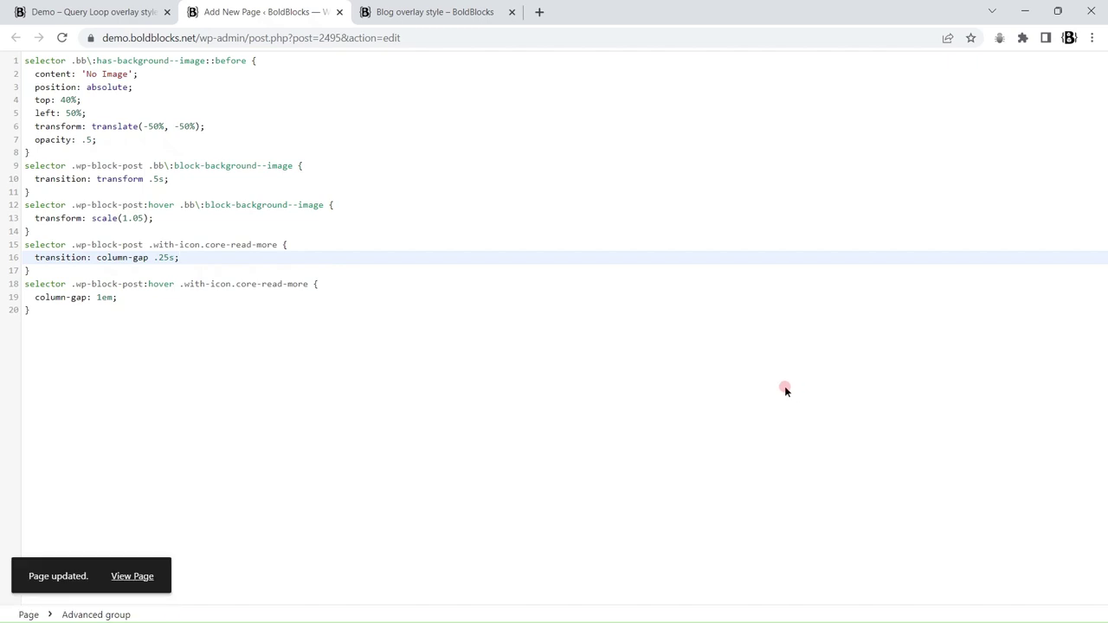
key("Escape")
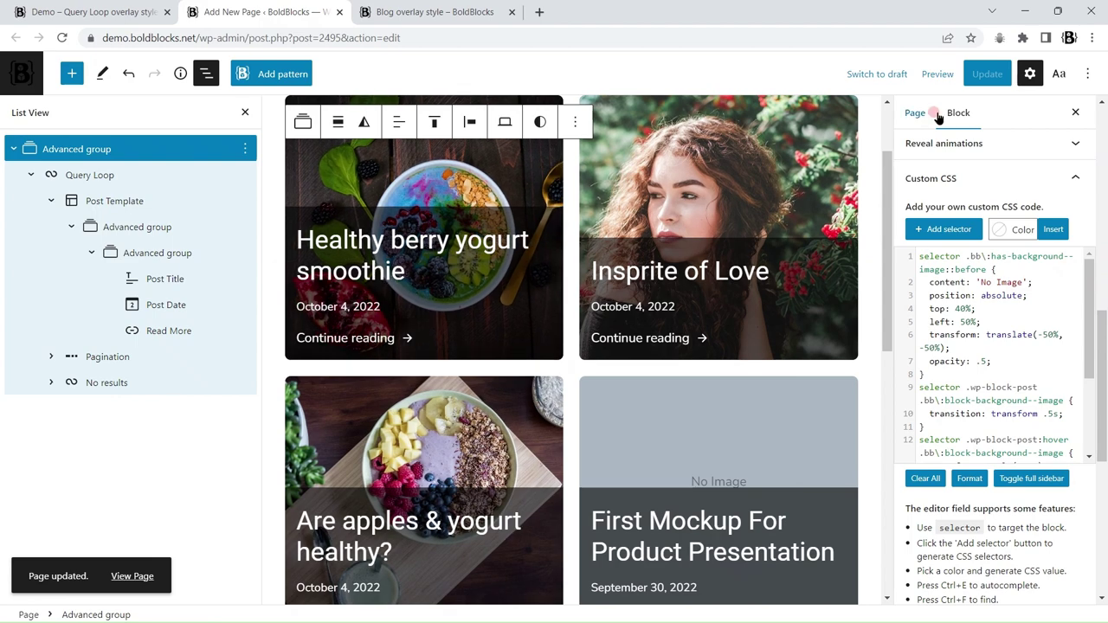
Step: Reload the published Blog overlay style page, close the developer tools and check the arrow's hover animation on the cards
left_click(450, 12)
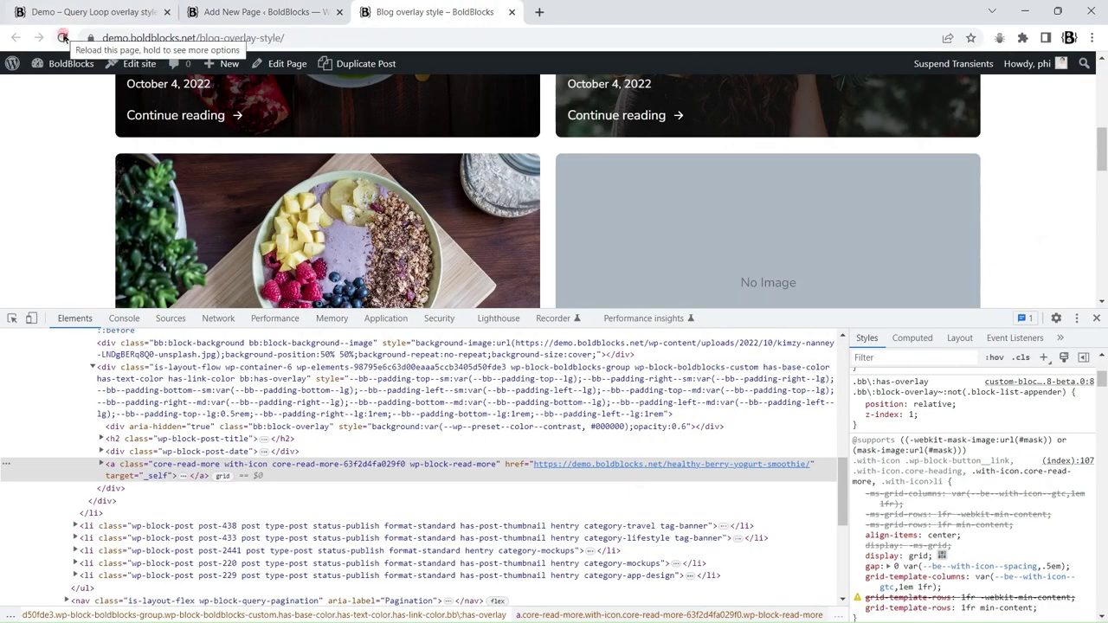
left_click(1098, 318)
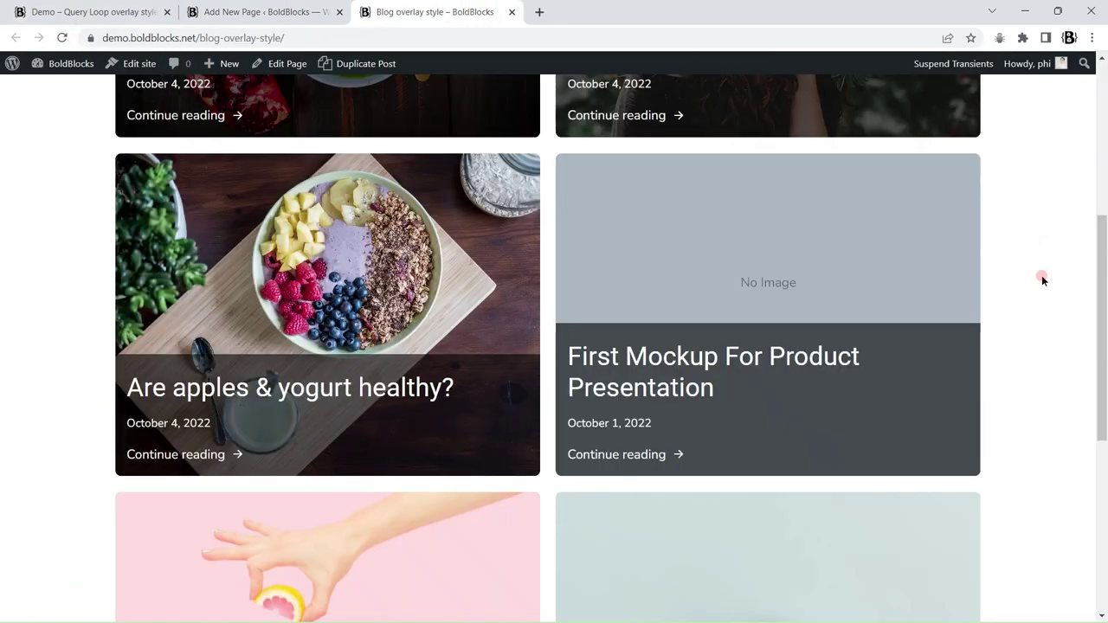
scroll(290, 311, "up", 2)
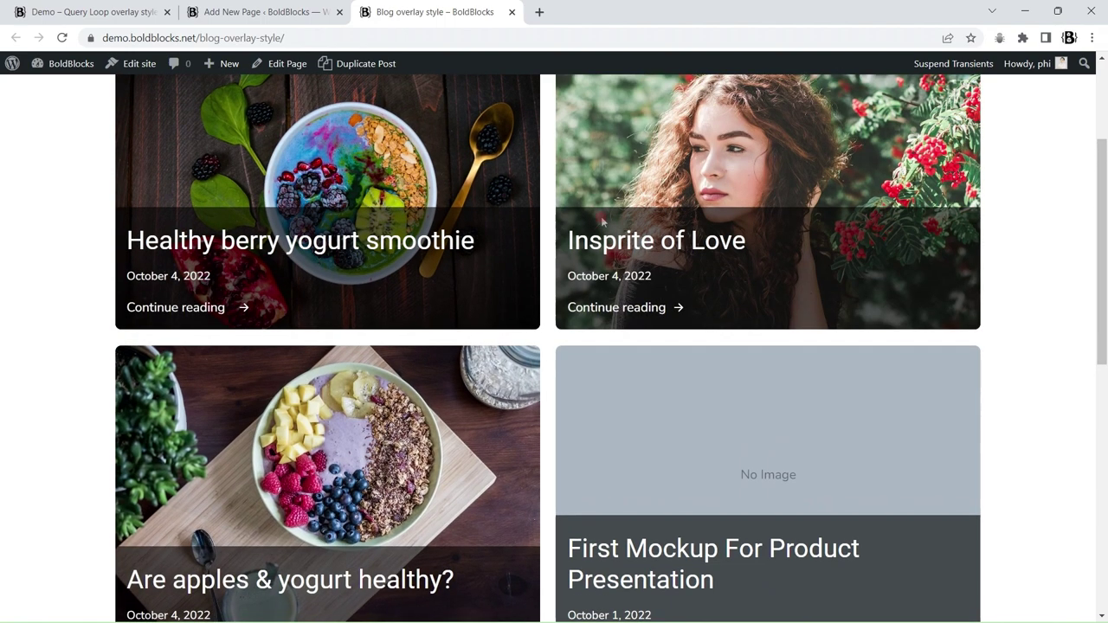
scroll(292, 265, "up", 2)
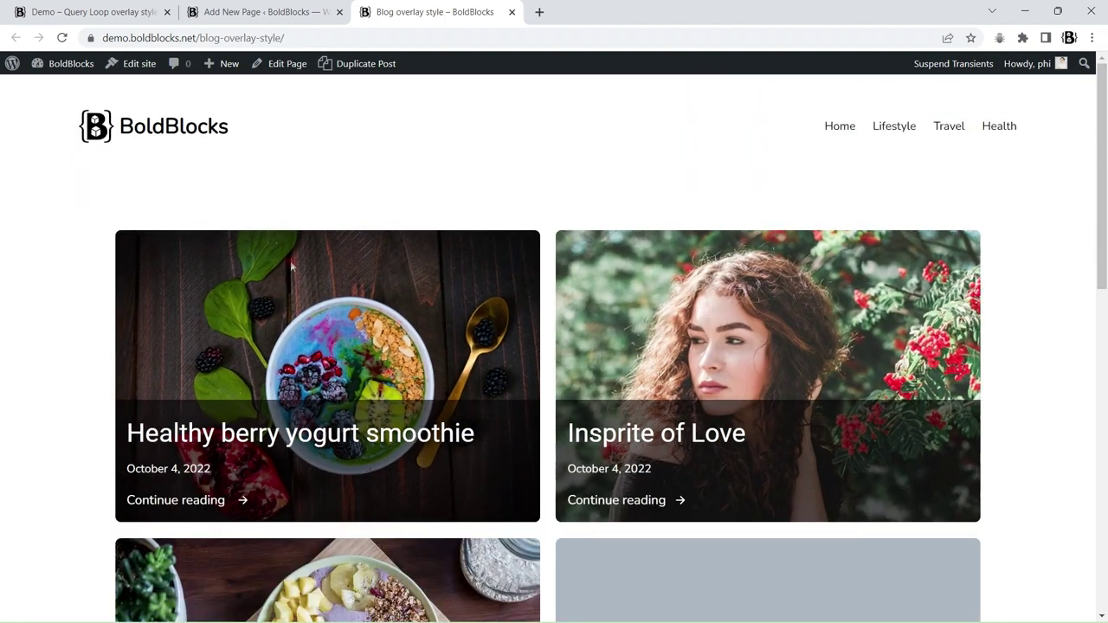
Step: In the page editor, insert a heading reading "Grid style" before the Advanced group that holds the post grid
left_click(247, 11)
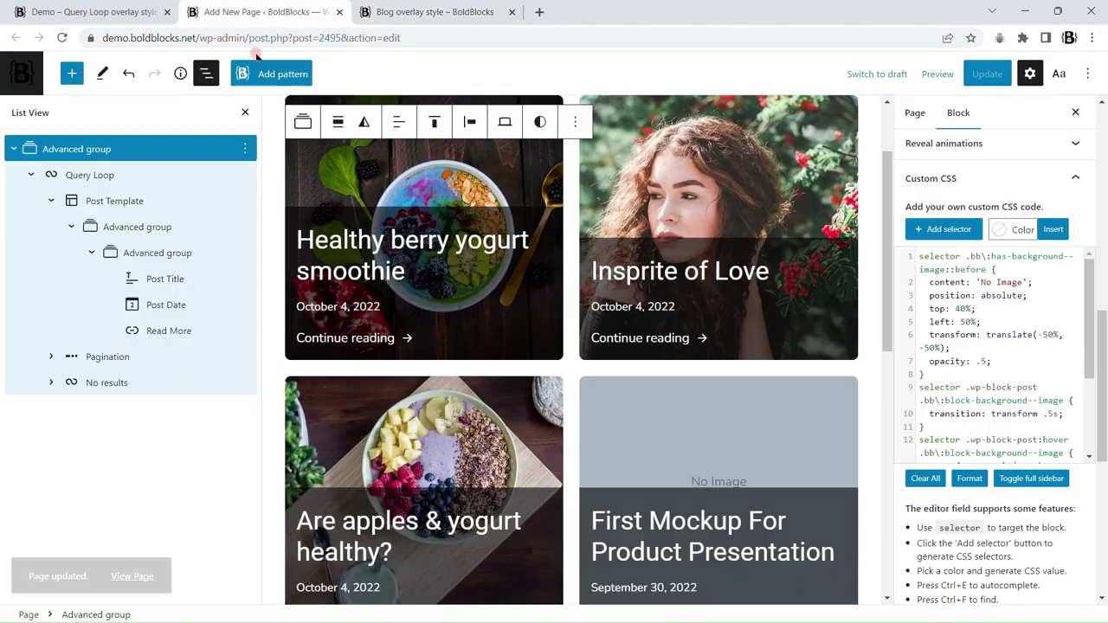
scroll(672, 297, "up", 1)
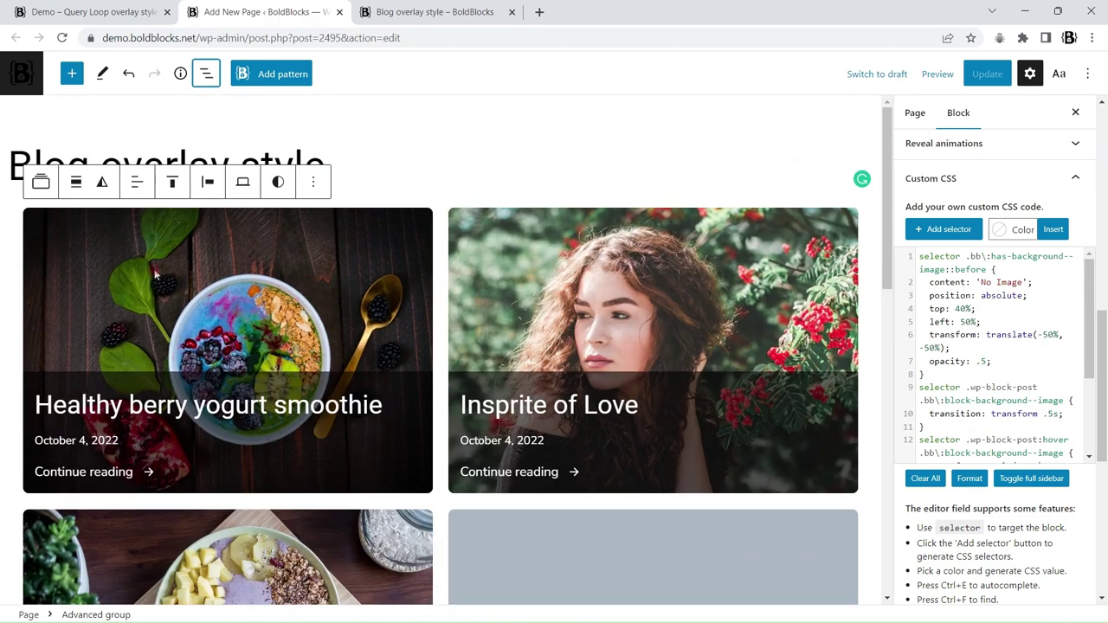
left_click(312, 182)
left_click(355, 307)
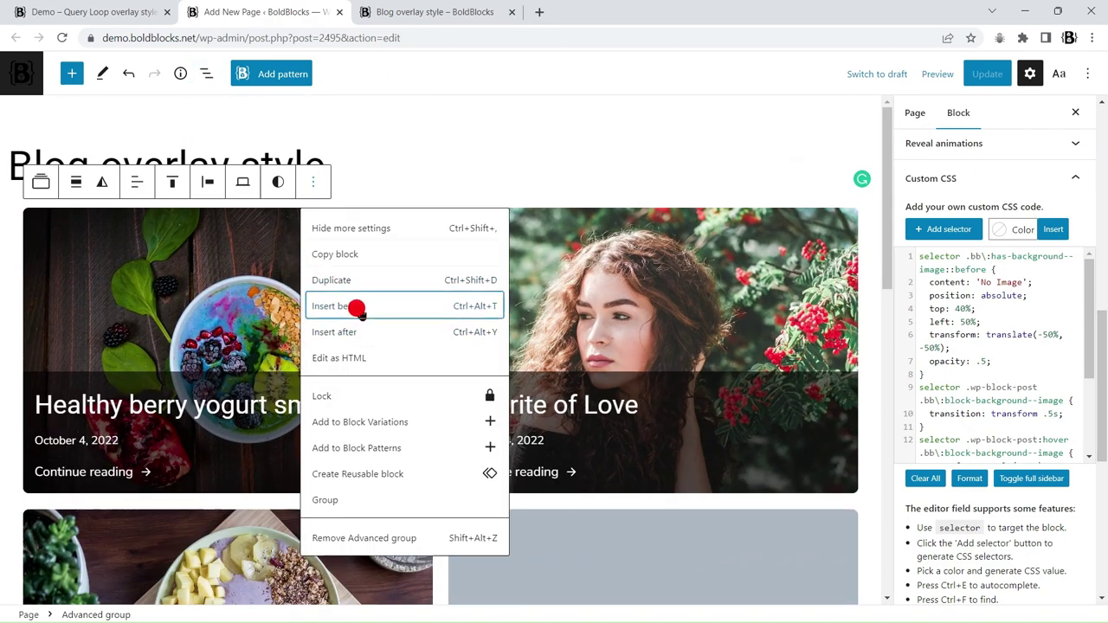
type("/h")
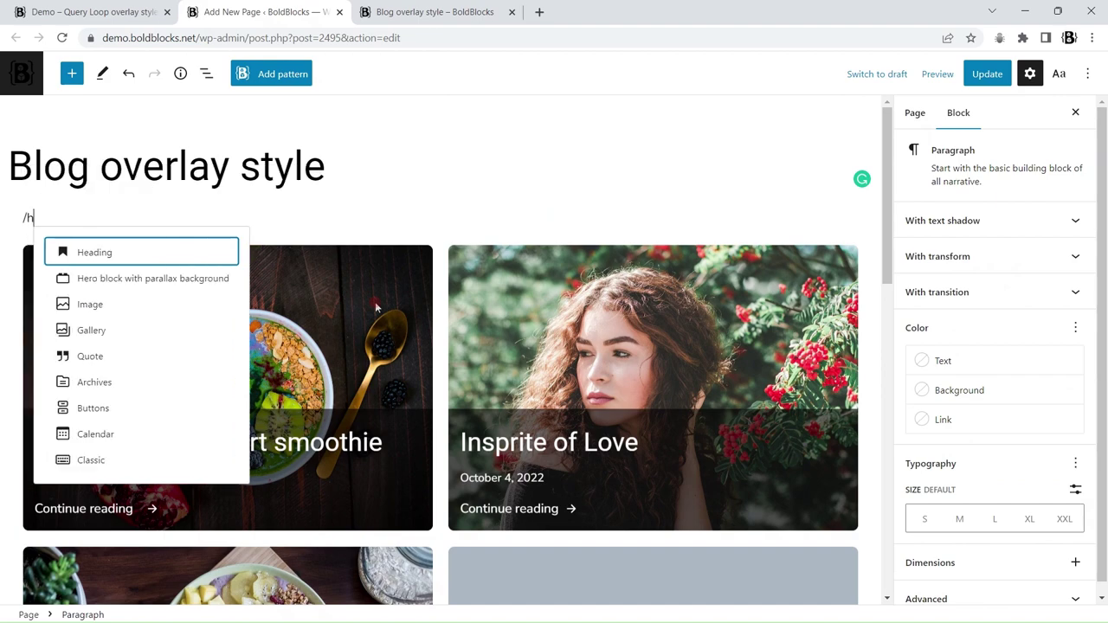
key("Return")
type("Grid style")
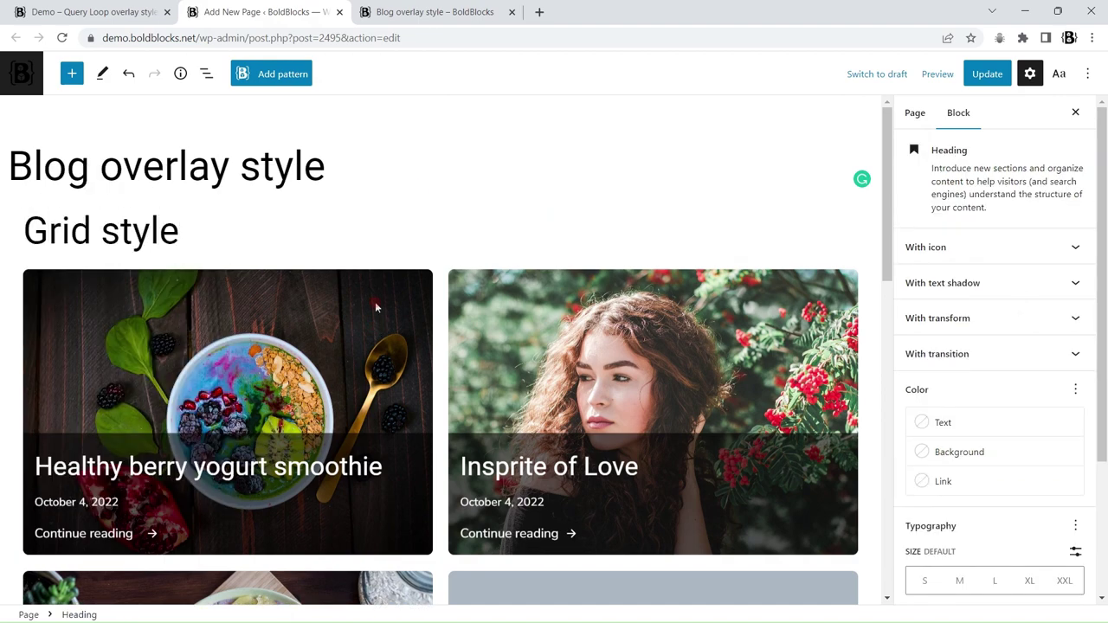
Step: Duplicate the whole Advanced group that holds the post grid
scroll(516, 324, "down", 10)
left_click(227, 388)
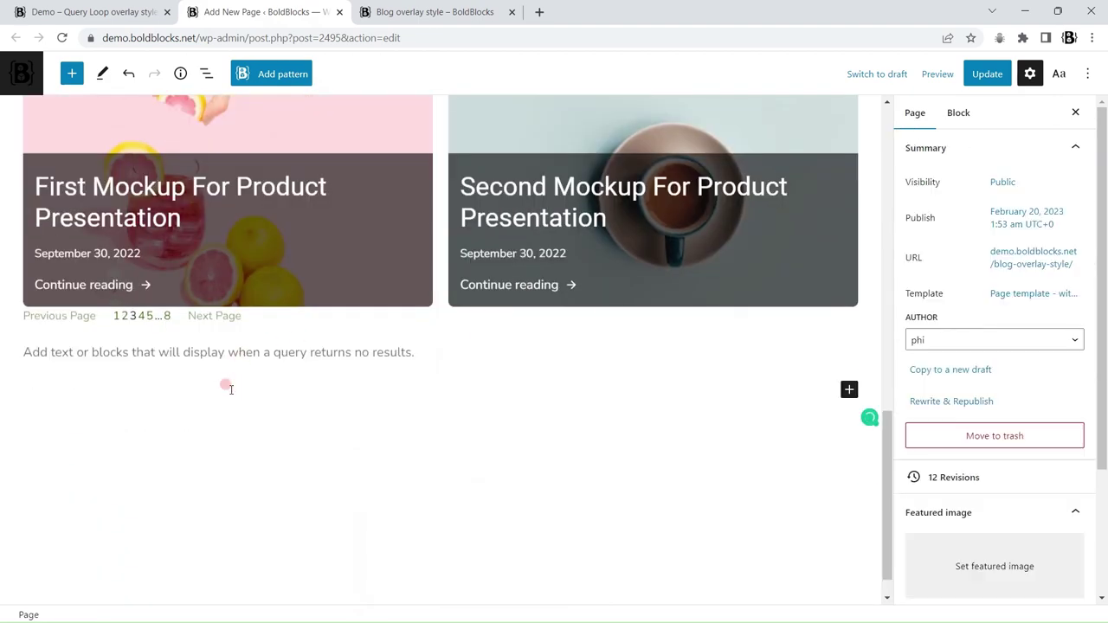
scroll(231, 390, "up", 10)
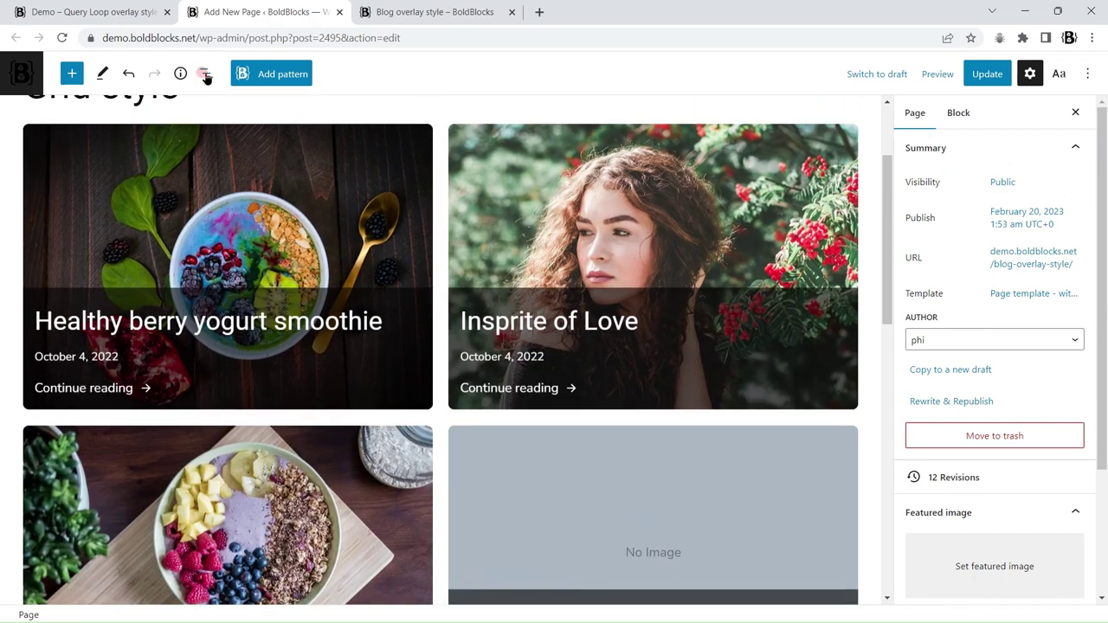
left_click(206, 72)
left_click(235, 176)
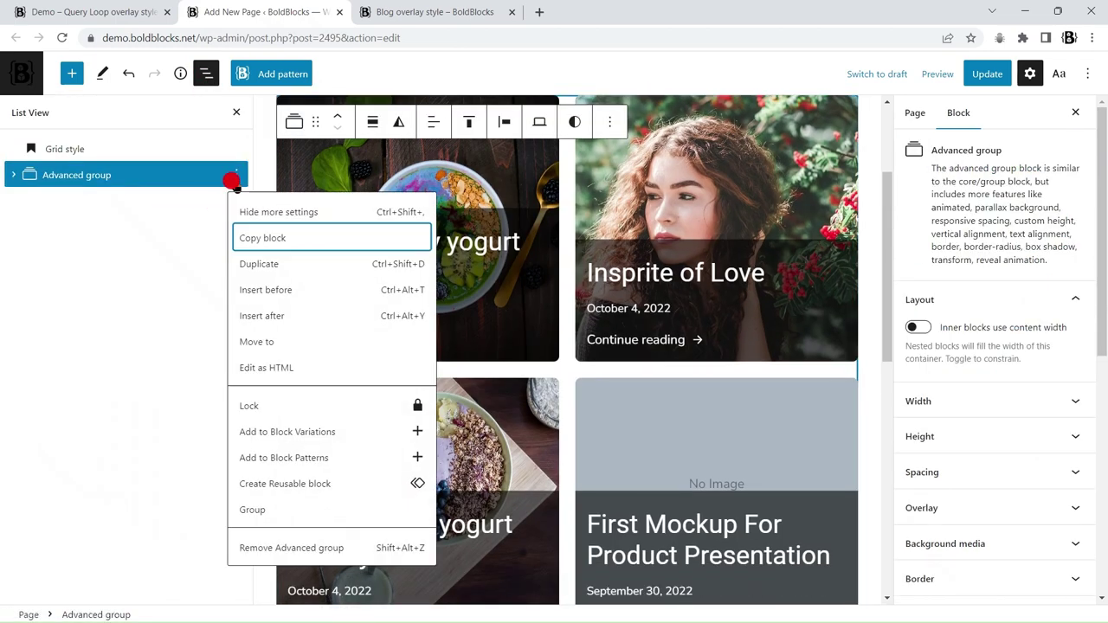
left_click(260, 263)
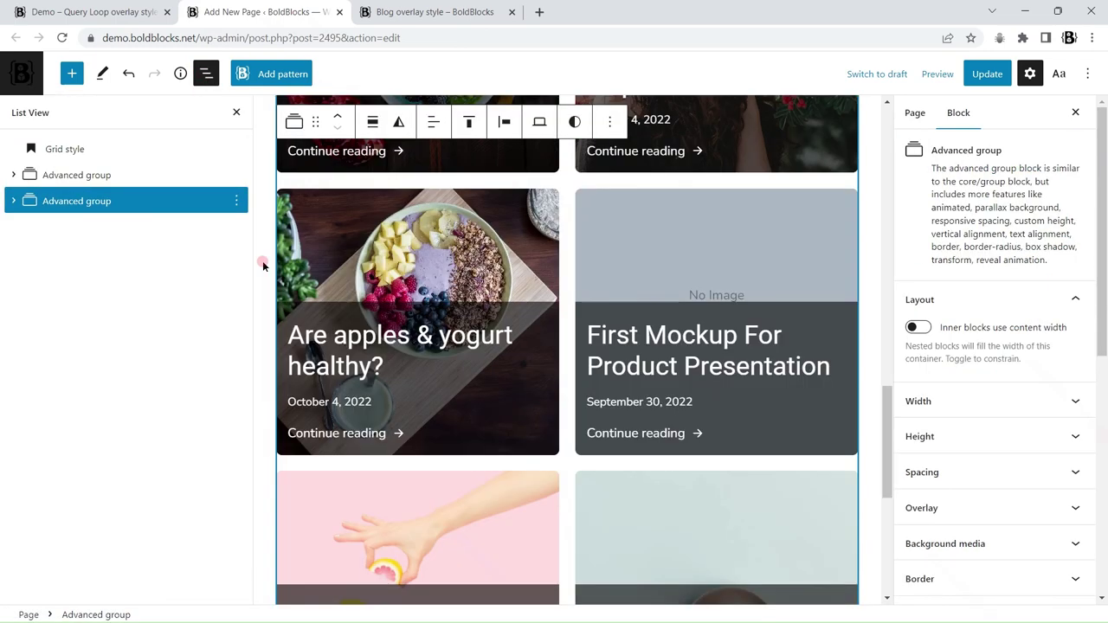
Step: Insert a heading reading "Carousel style" before the duplicated Advanced group
left_click(236, 201)
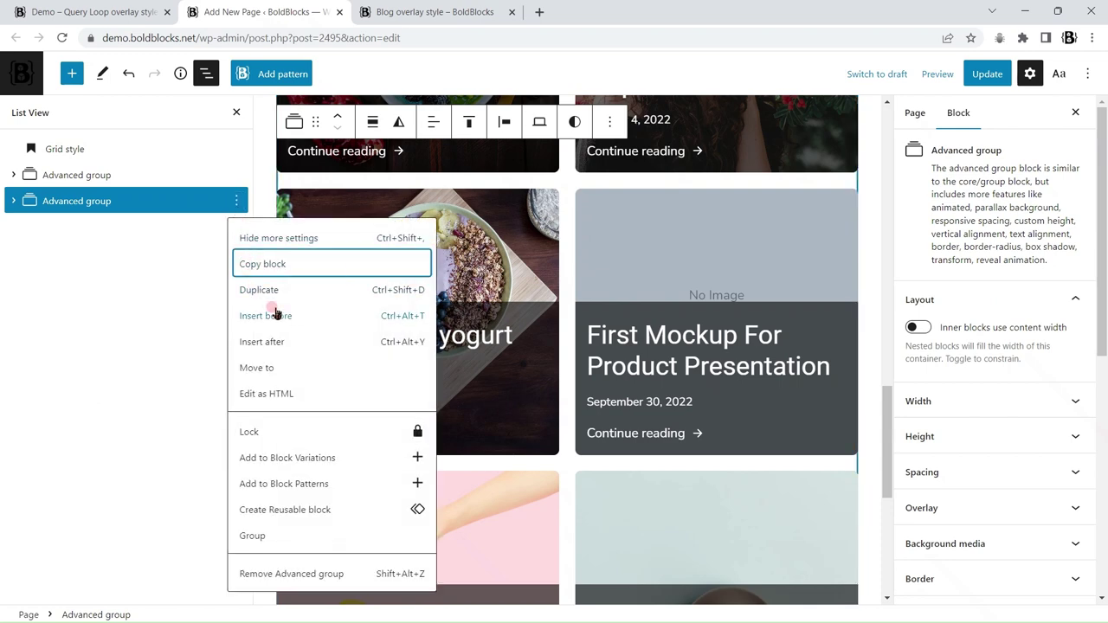
left_click(266, 317)
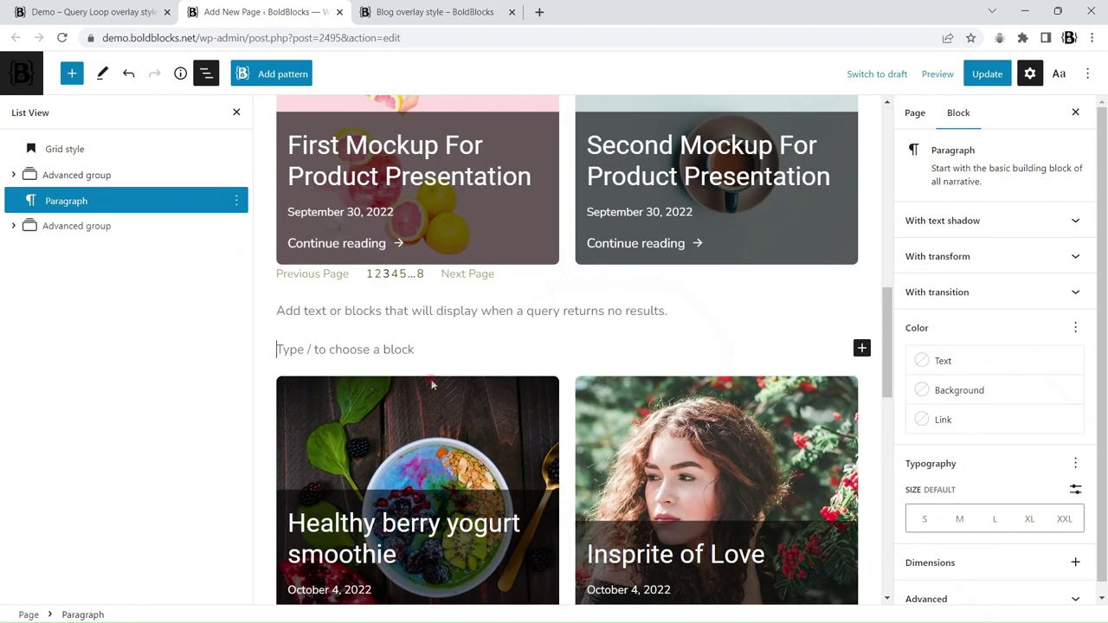
type("/")
key("Down")
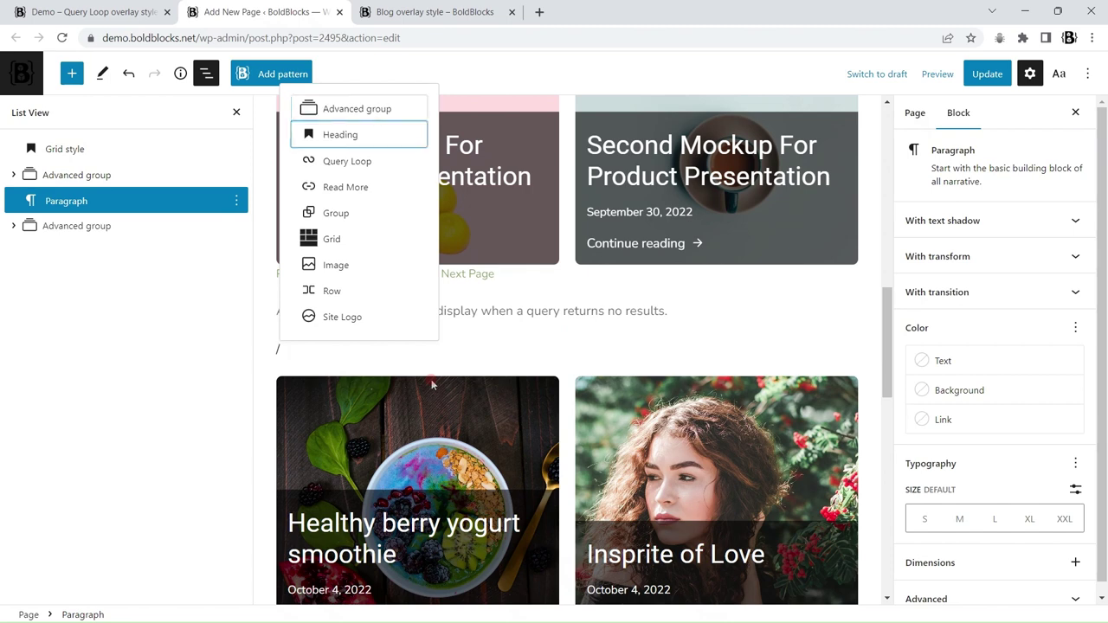
key("Return")
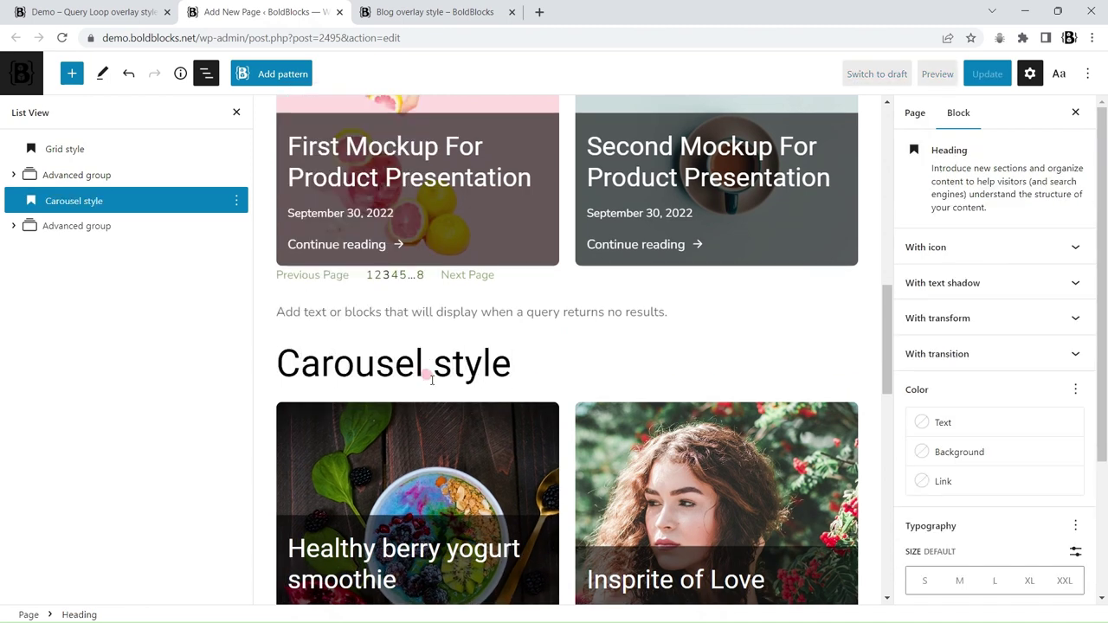
Step: Insert a Spacer block before the Carousel style heading
left_click(613, 316)
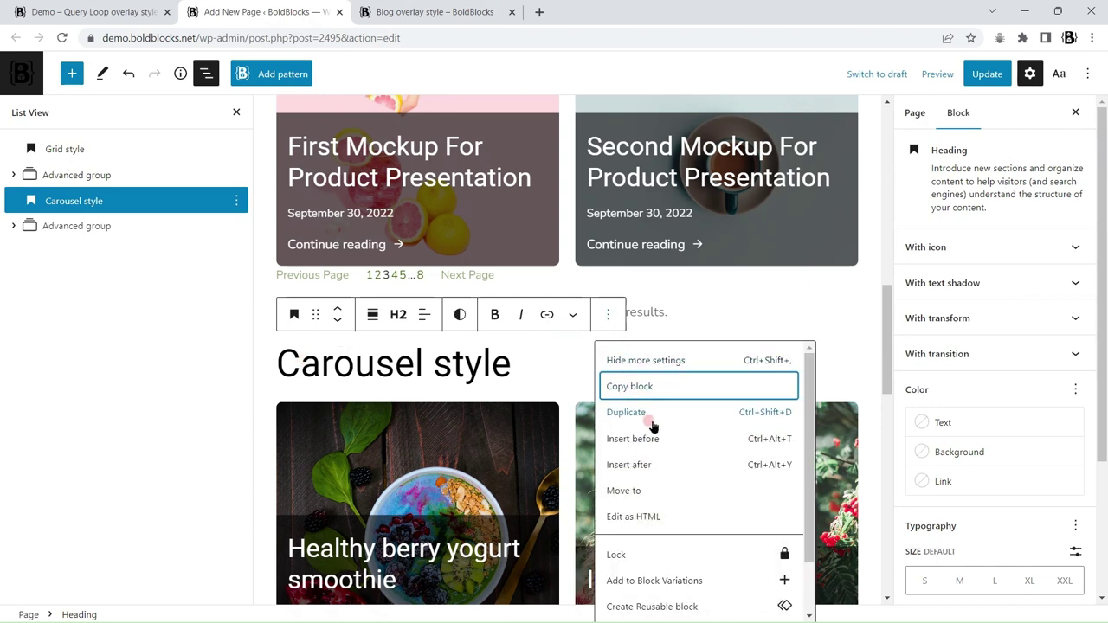
left_click(609, 437)
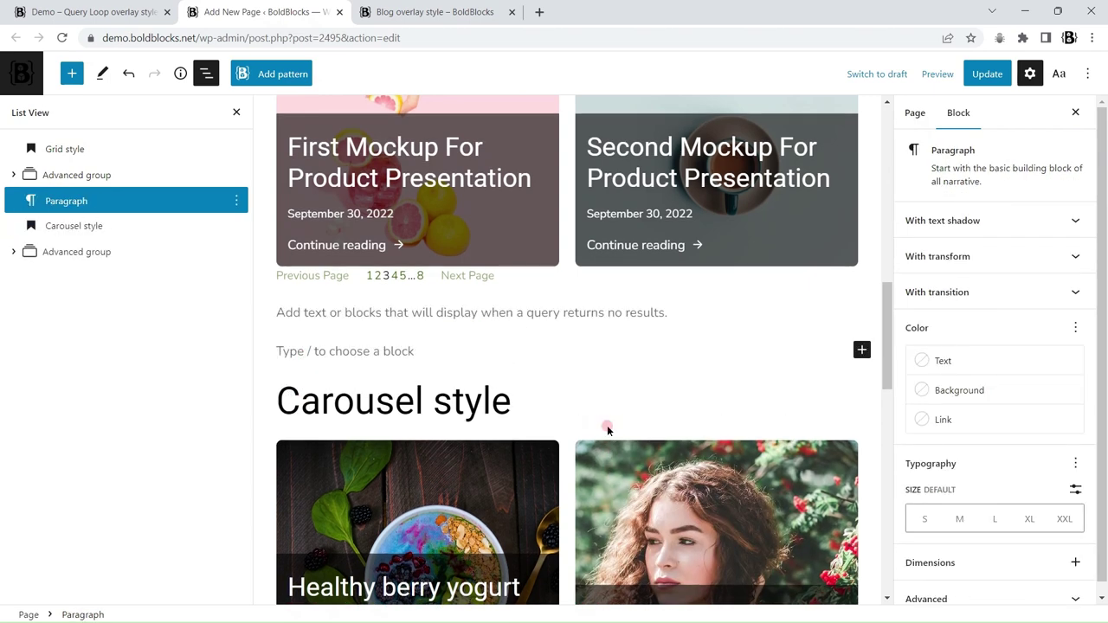
type("/sp")
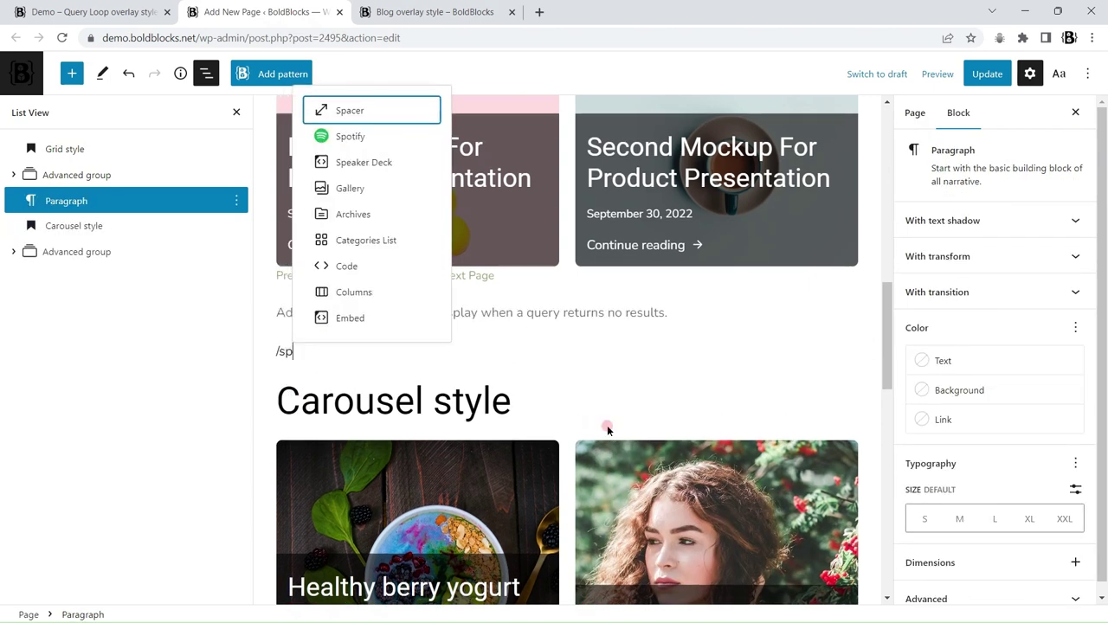
left_click(381, 117)
Step: Convert the Query Loop inside the second Advanced group from grid layout to carousel view
scroll(626, 240, "down", 5)
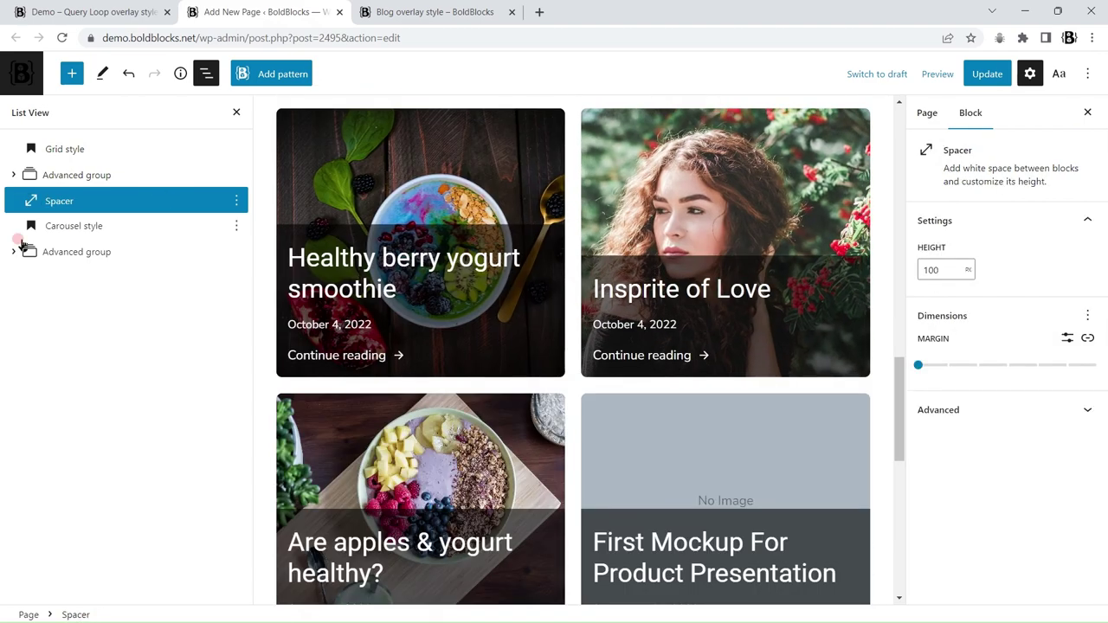
left_click(77, 278)
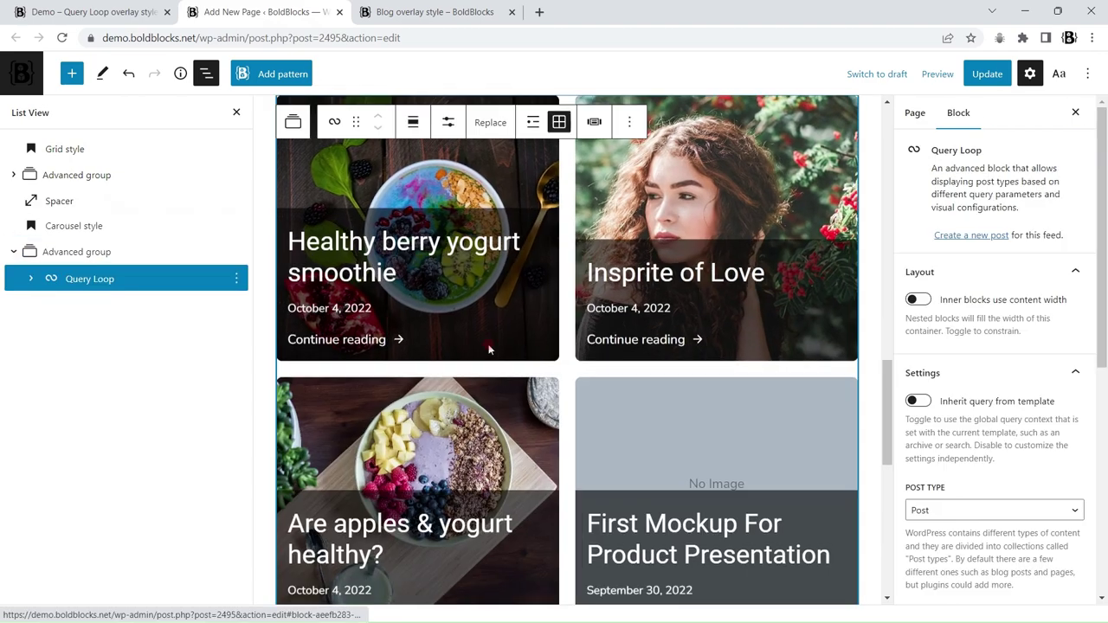
scroll(586, 383, "down", 4)
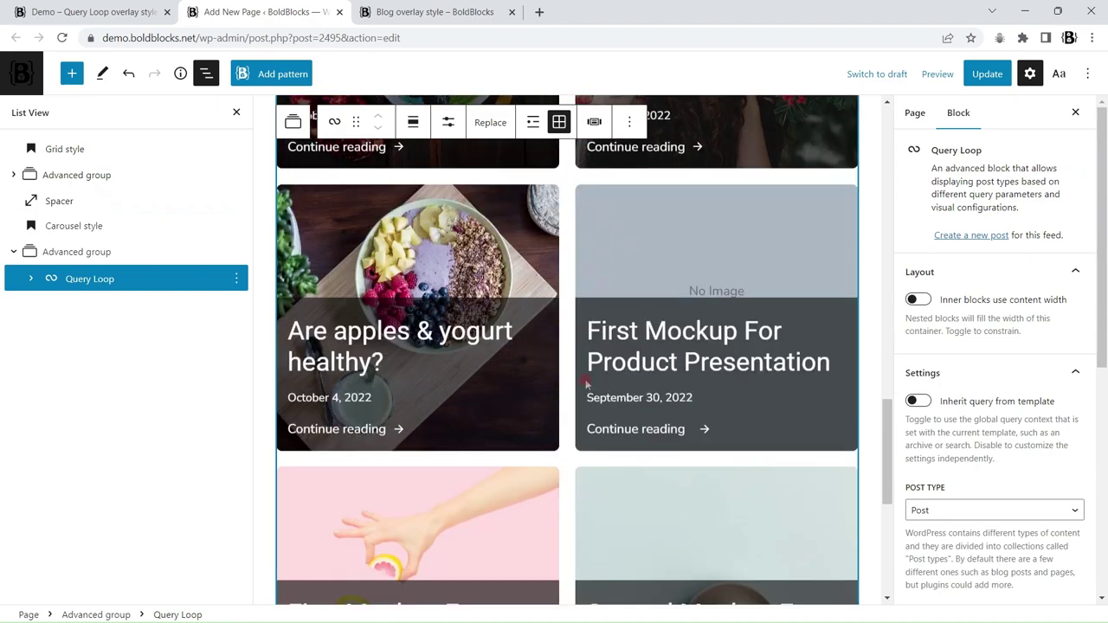
scroll(594, 387, "up", 4)
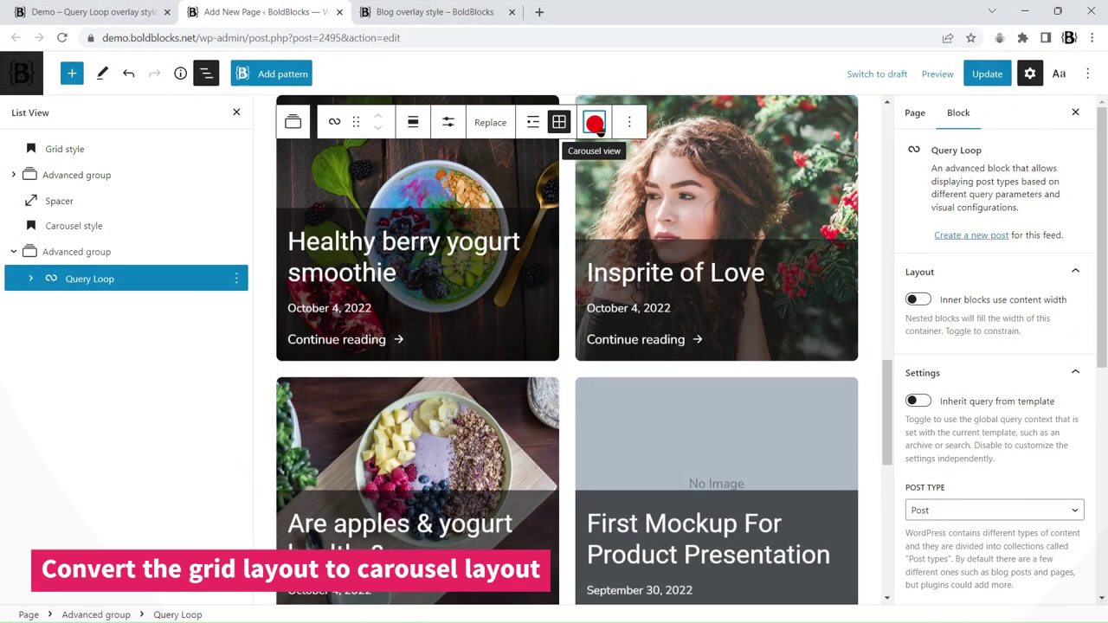
left_click(594, 123)
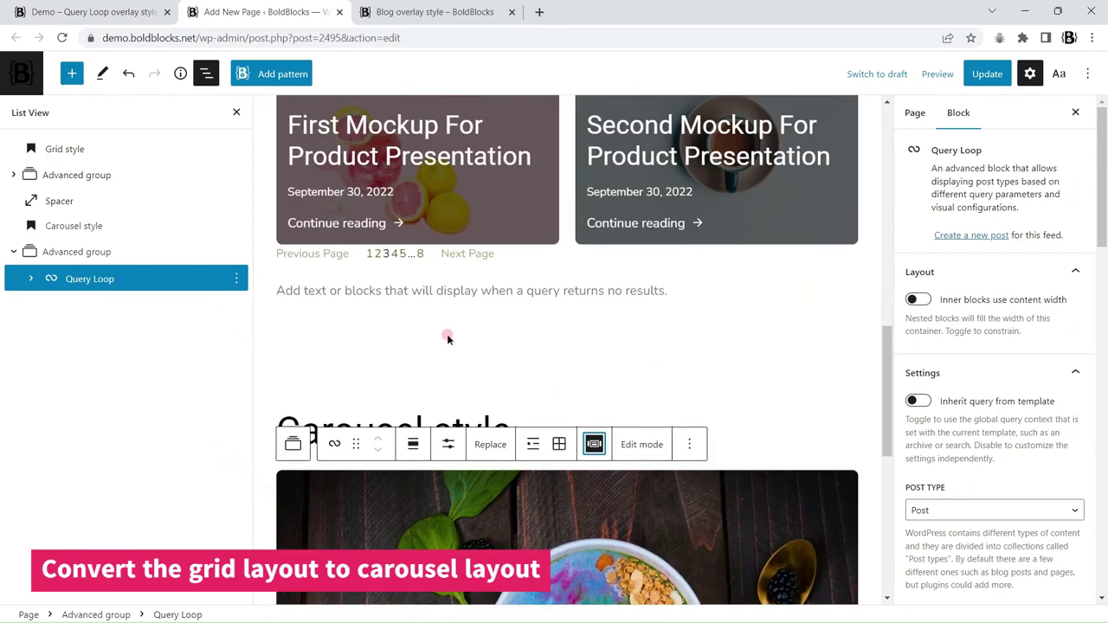
scroll(446, 334, "down", 2)
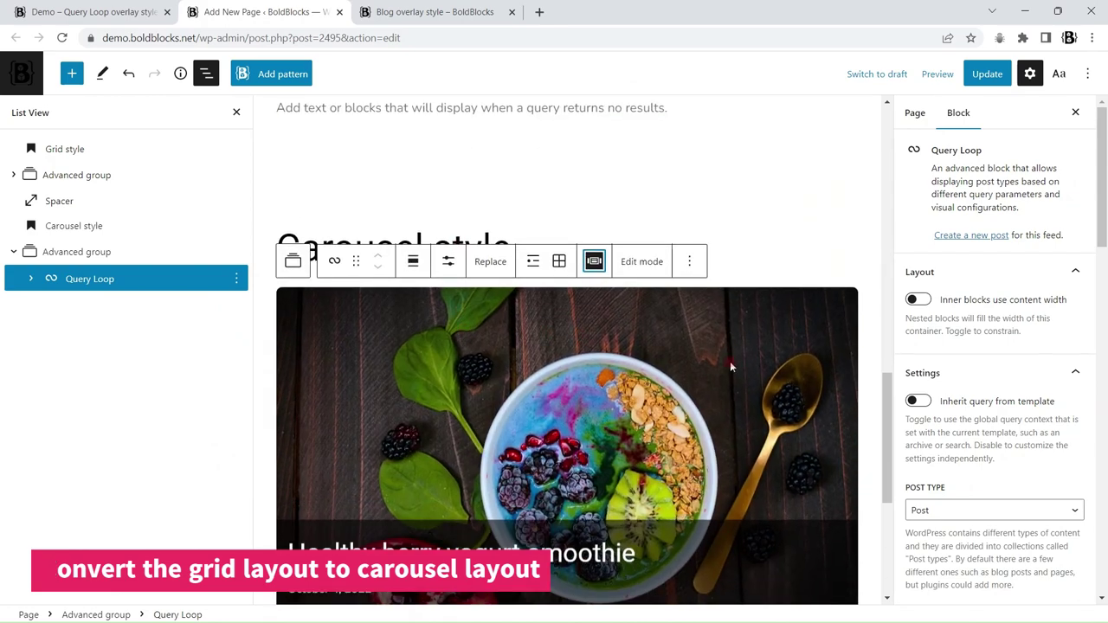
Step: Switch the carousel Query Loop to preview mode and try out its slides
left_click(651, 271)
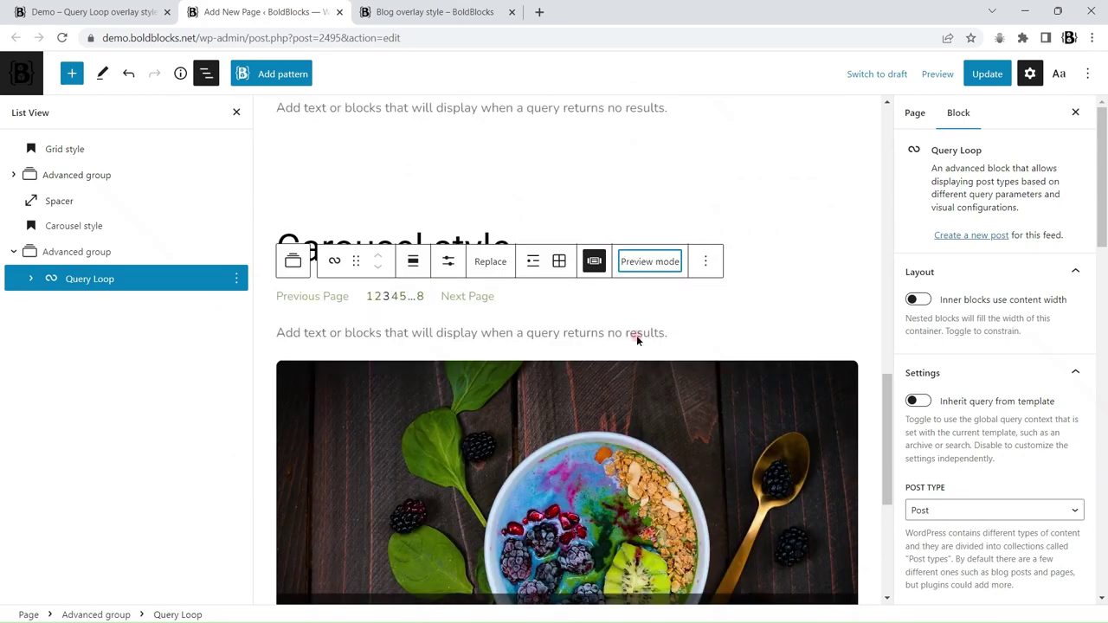
scroll(637, 335, "down", 4)
scroll(615, 353, "up", 3)
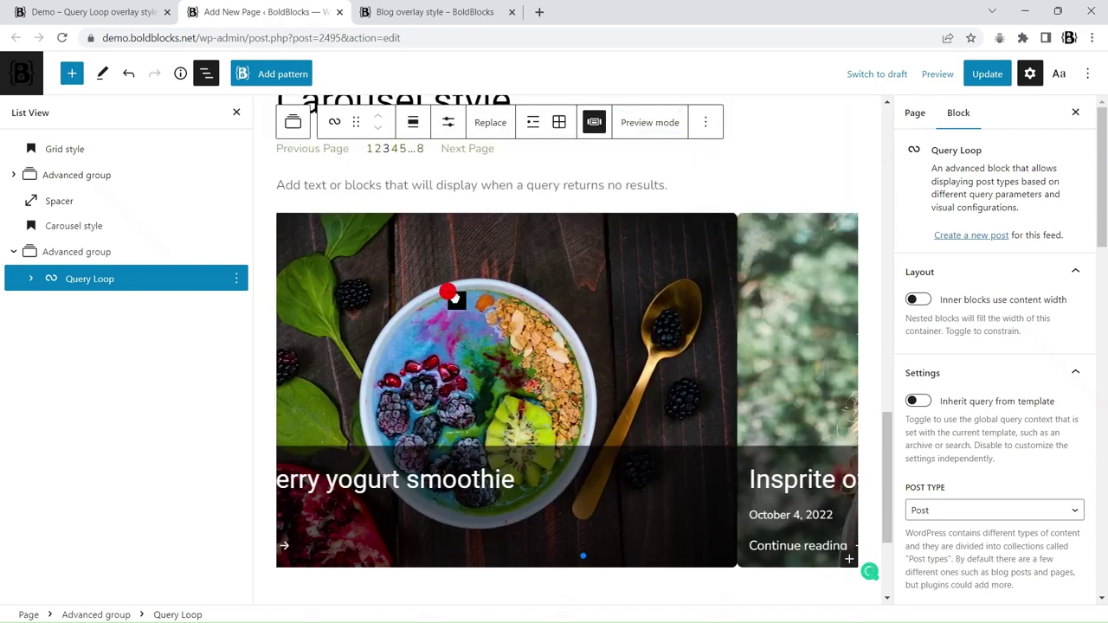
Step: Remove the Pagination and No results blocks from the carousel Query Loop and update the page
left_click(31, 278)
left_click(236, 330)
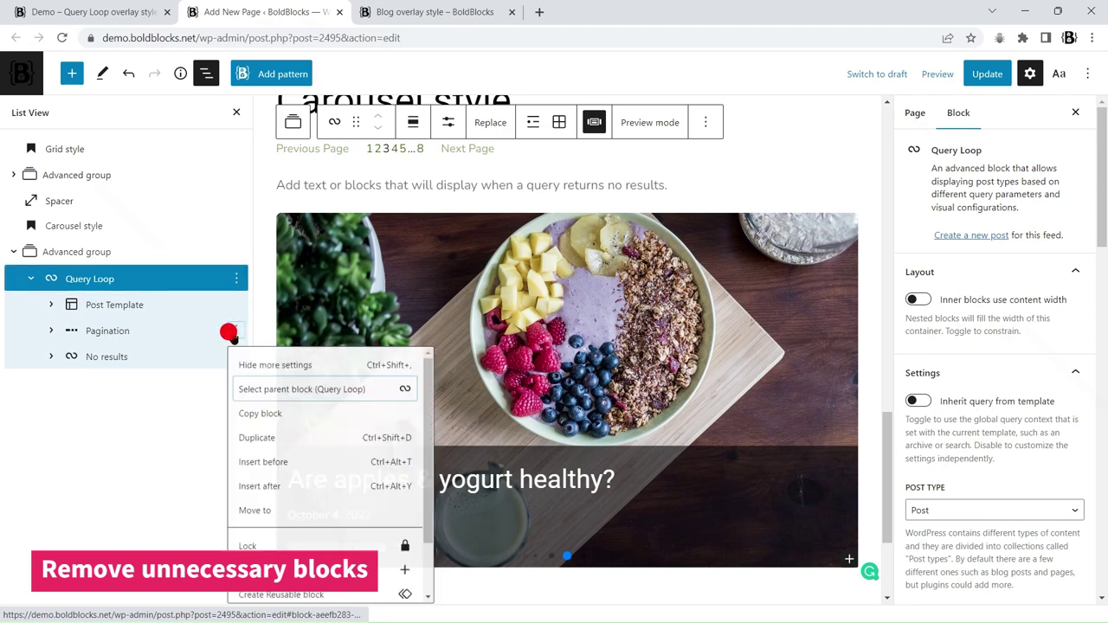
scroll(332, 594, "down", 2)
left_click(332, 603)
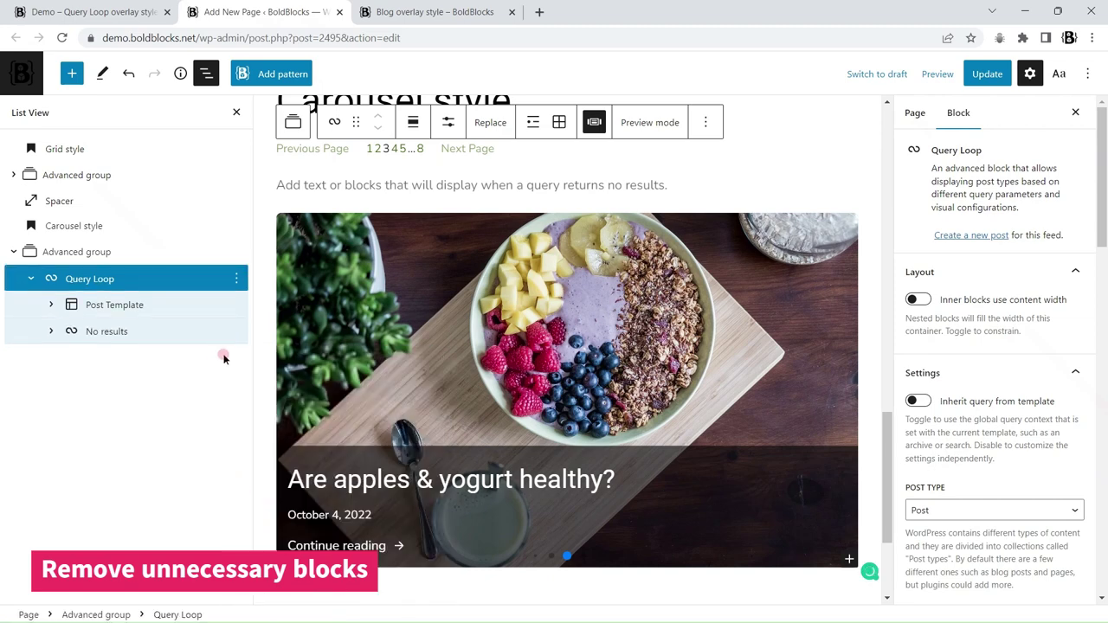
left_click(237, 331)
scroll(333, 589, "down", 2)
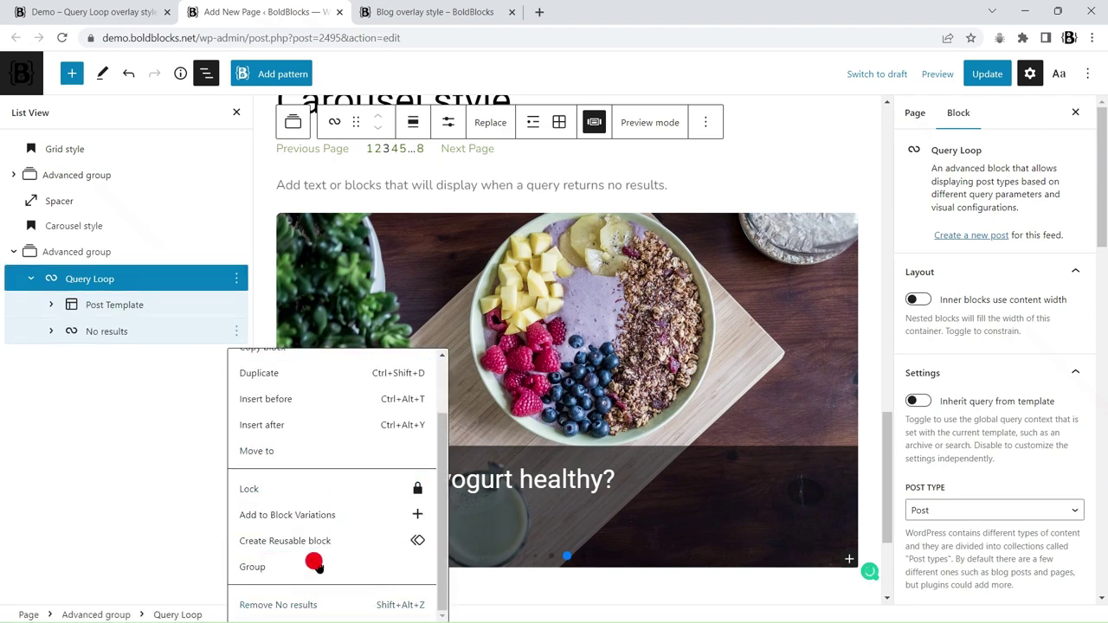
left_click(321, 606)
scroll(740, 374, "up", 2)
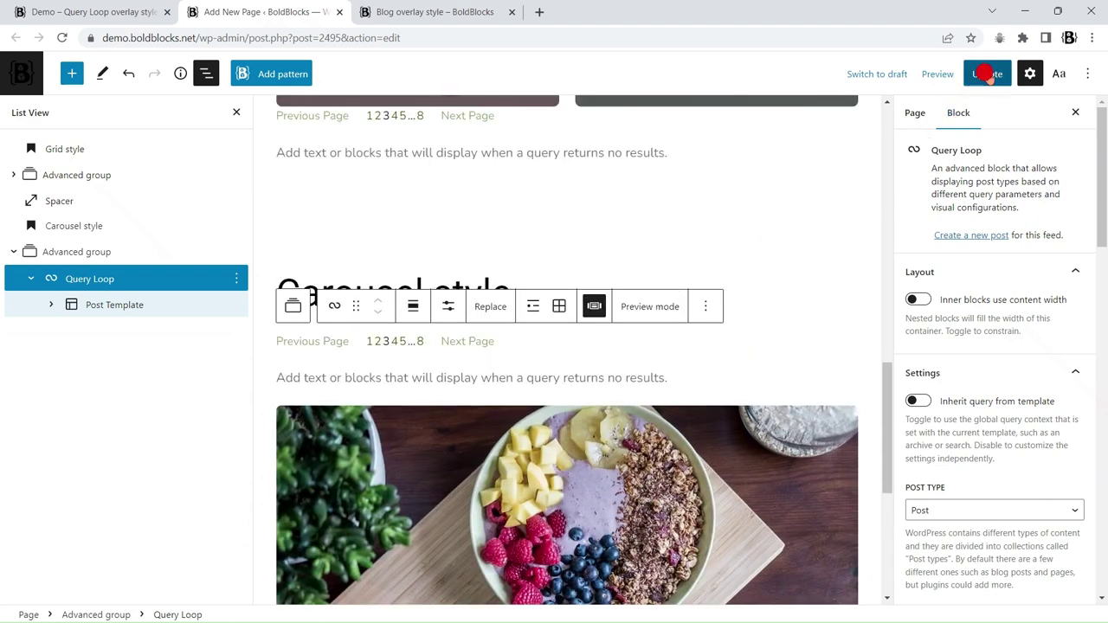
left_click(986, 74)
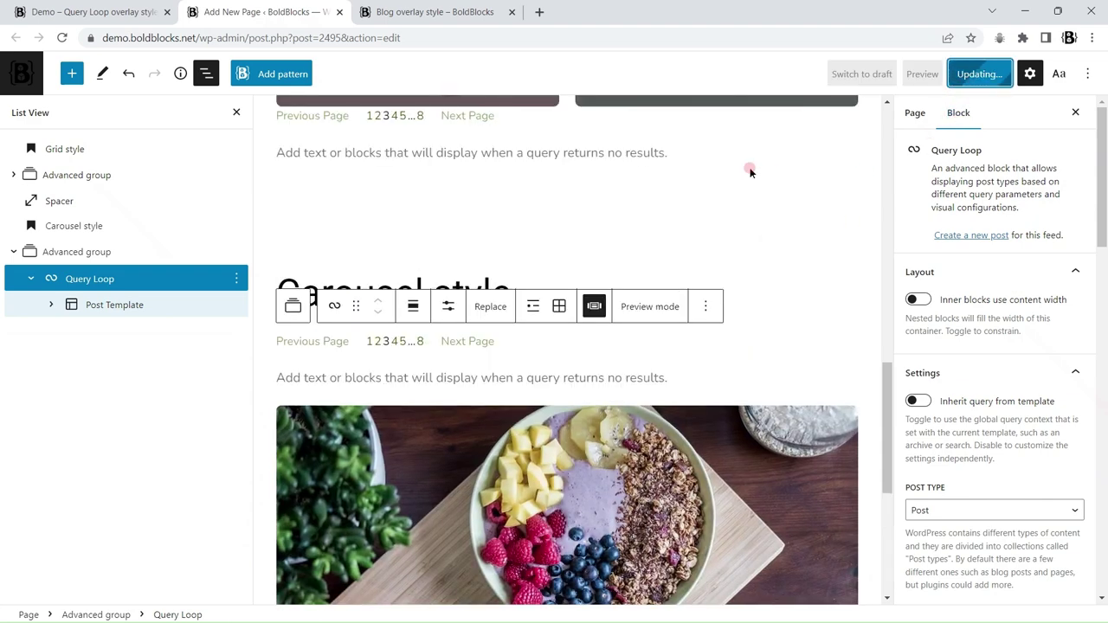
Step: Reload the published Blog overlay style page and swipe through the Carousel style slides in both directions
left_click(470, 8)
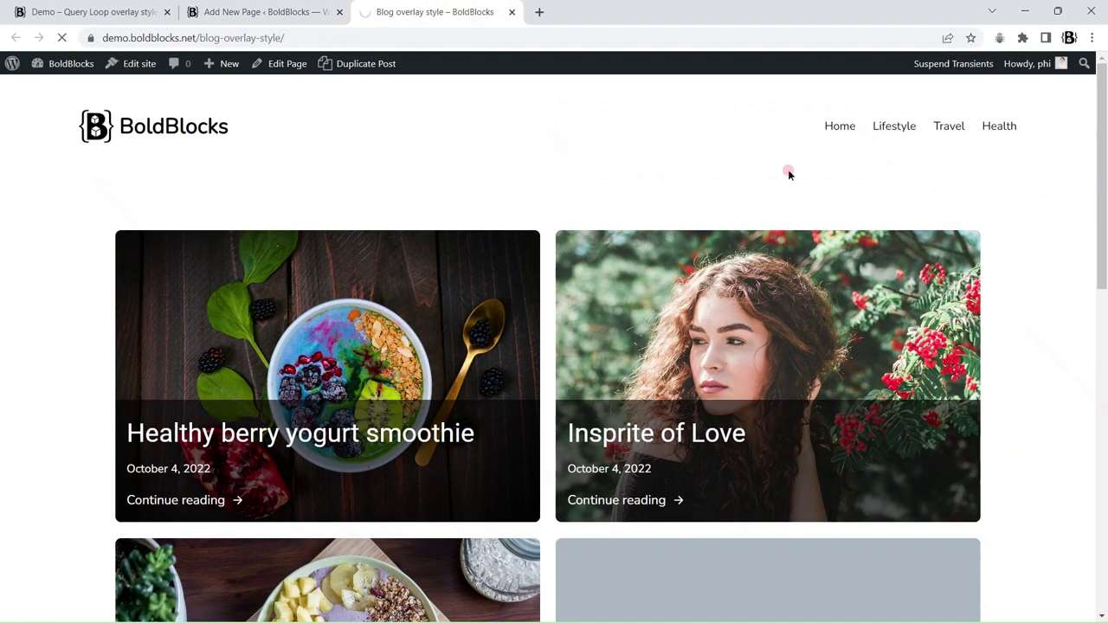
scroll(799, 181, "down", 15)
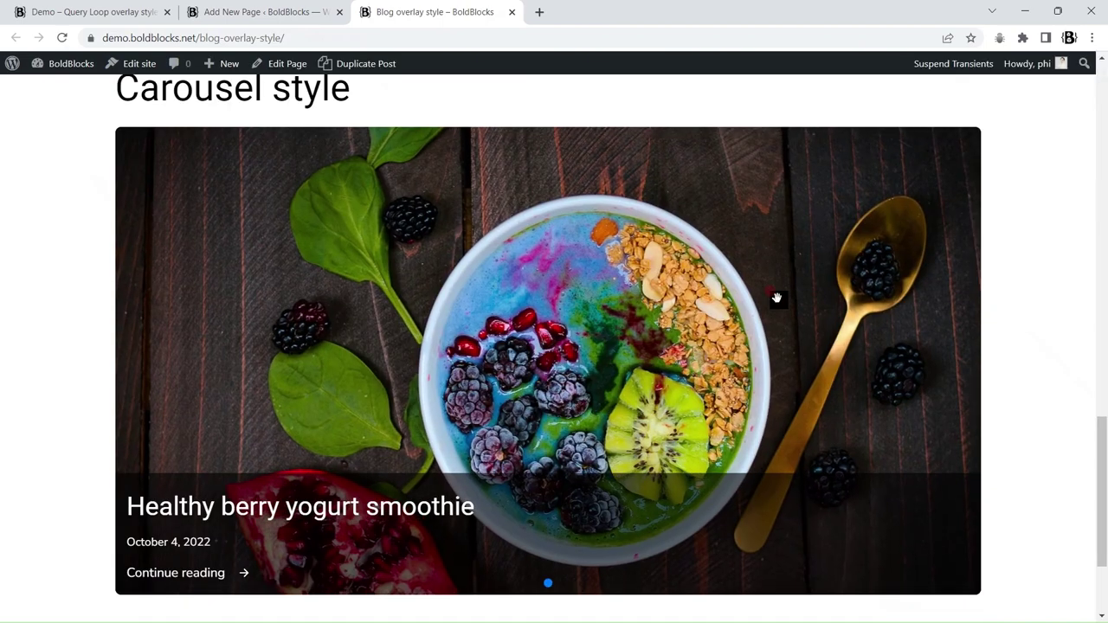
left_click_drag(777, 298, 522, 233)
left_click_drag(771, 317, 554, 280)
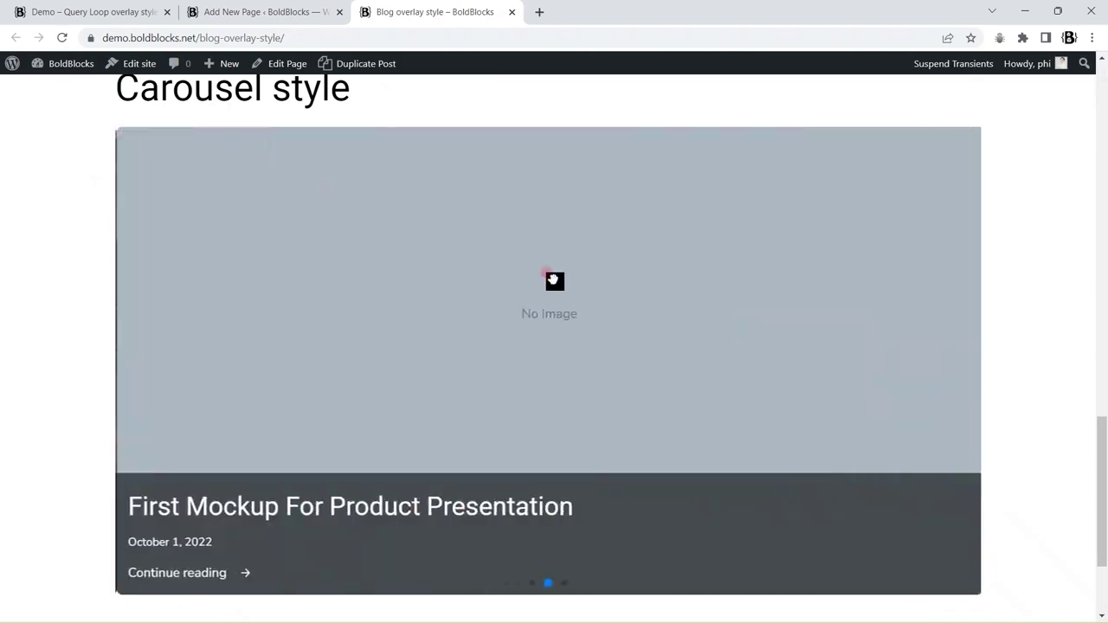
left_click_drag(350, 503, 757, 424)
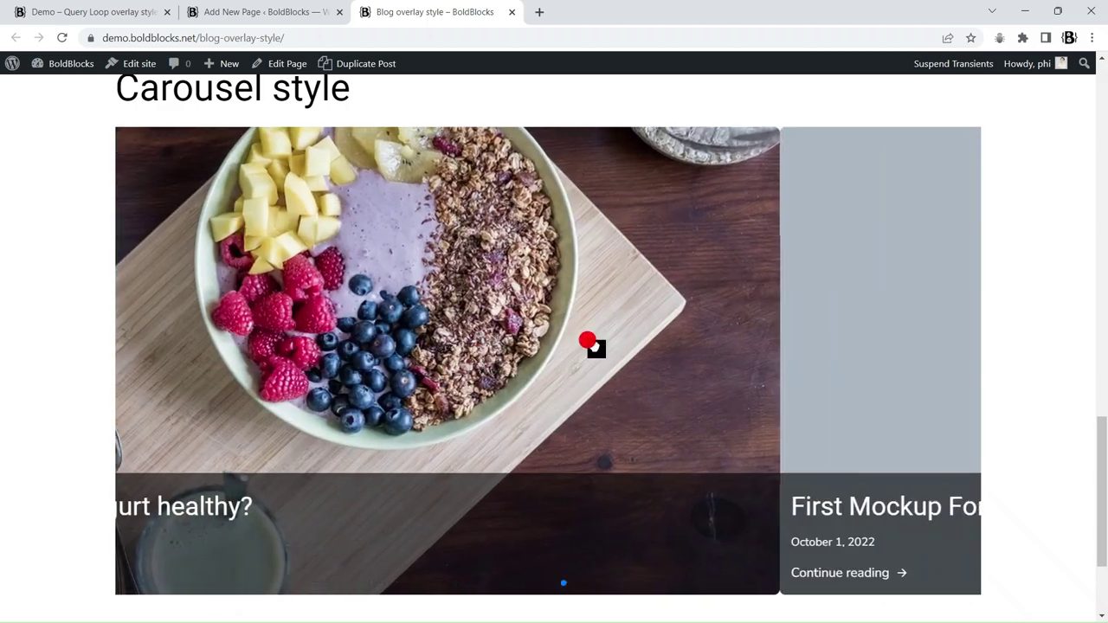
left_click_drag(594, 347, 701, 338)
scroll(720, 348, "up", 2)
Step: Return to the page editor and set the carousel Query Loop's items to show to 2
left_click(250, 11)
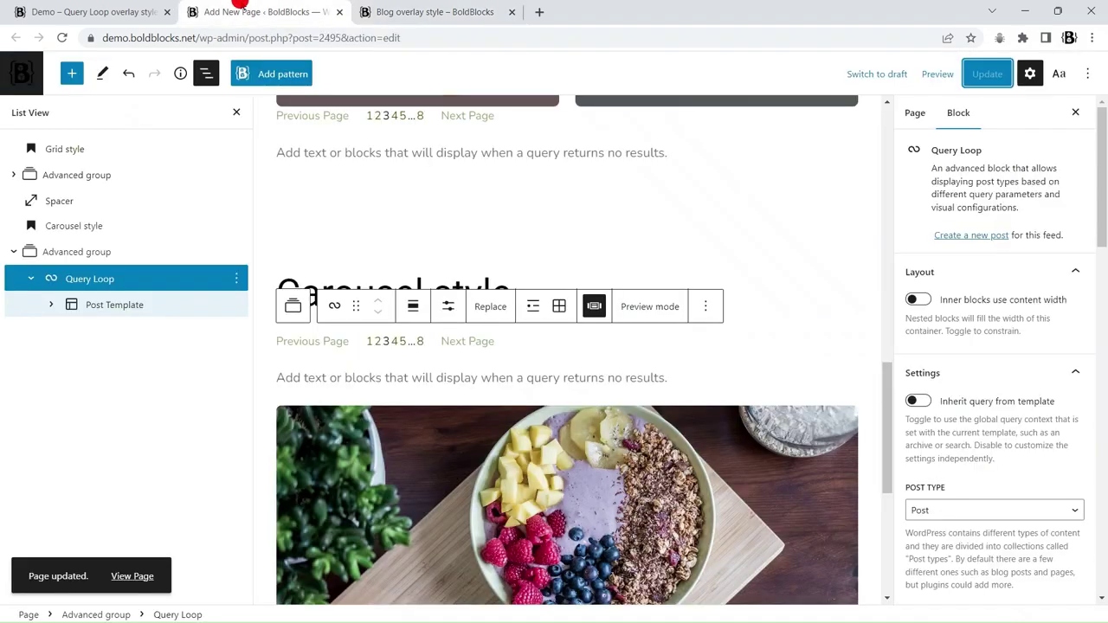
scroll(1086, 378, "down", 10)
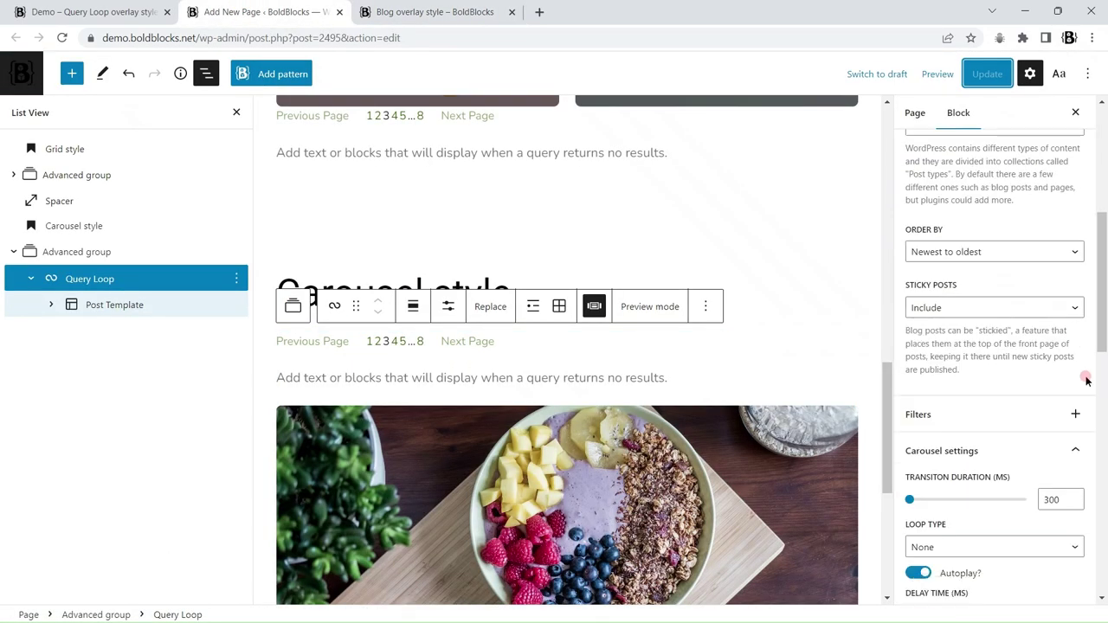
scroll(1087, 381, "up", 2)
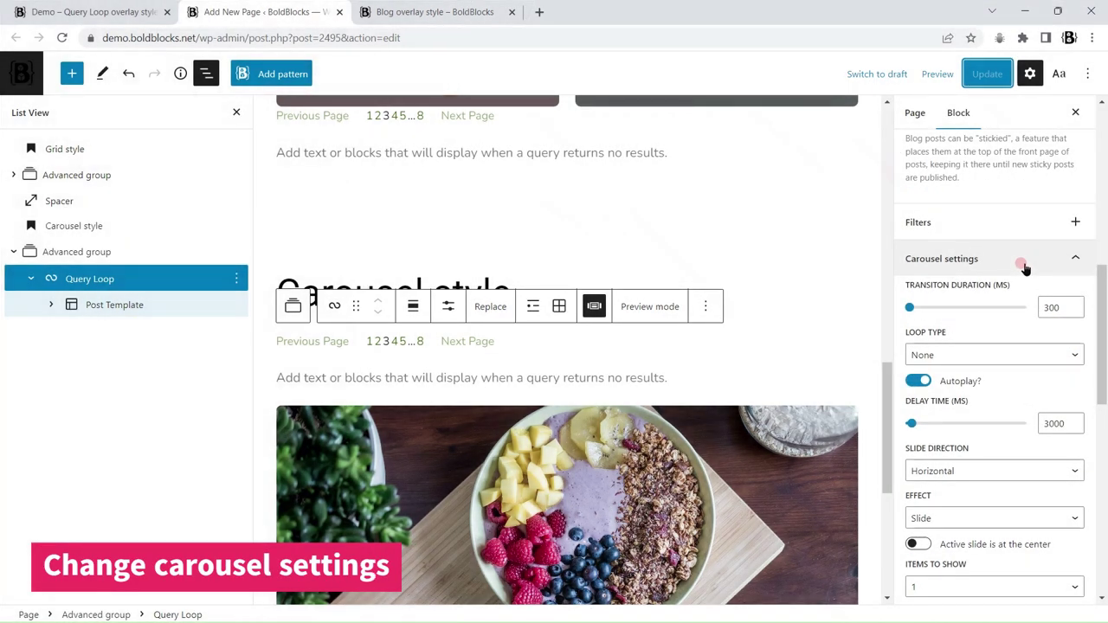
left_click_drag(1102, 303, 1105, 400)
left_click(981, 224)
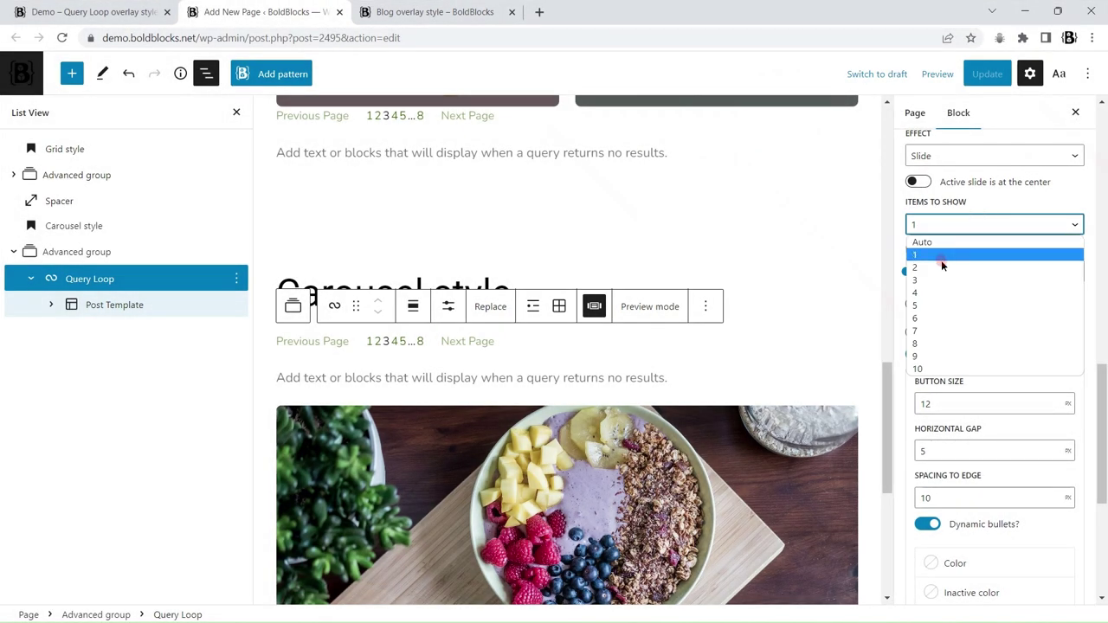
left_click(942, 266)
Step: Turn on equal height for the slides of the carousel Query Loop
scroll(784, 298, "down", 3)
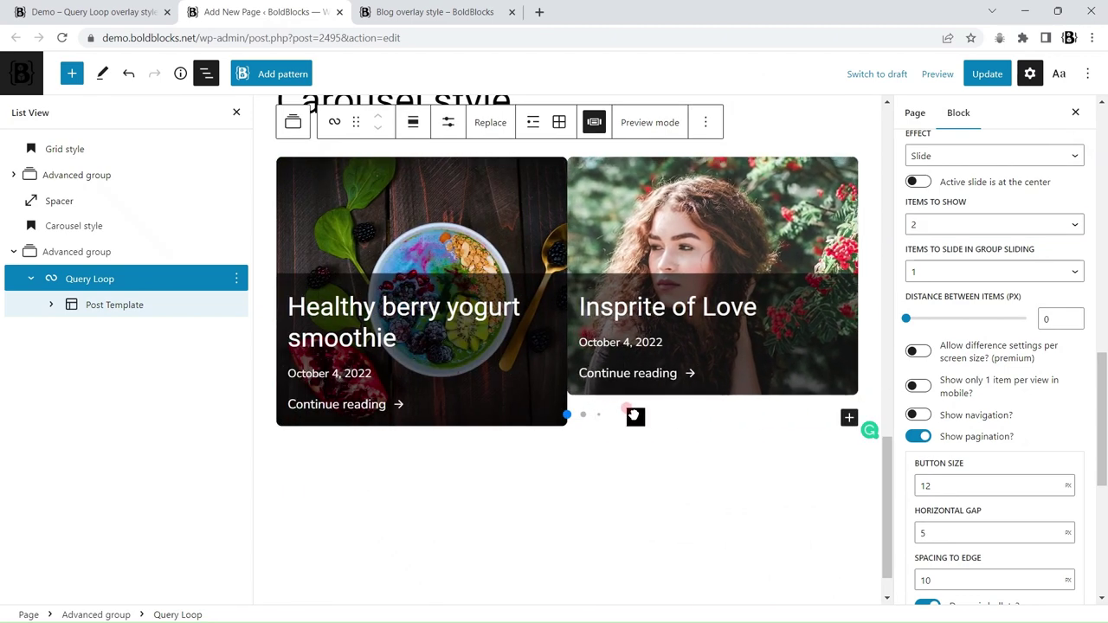
scroll(1106, 425, "down", 5)
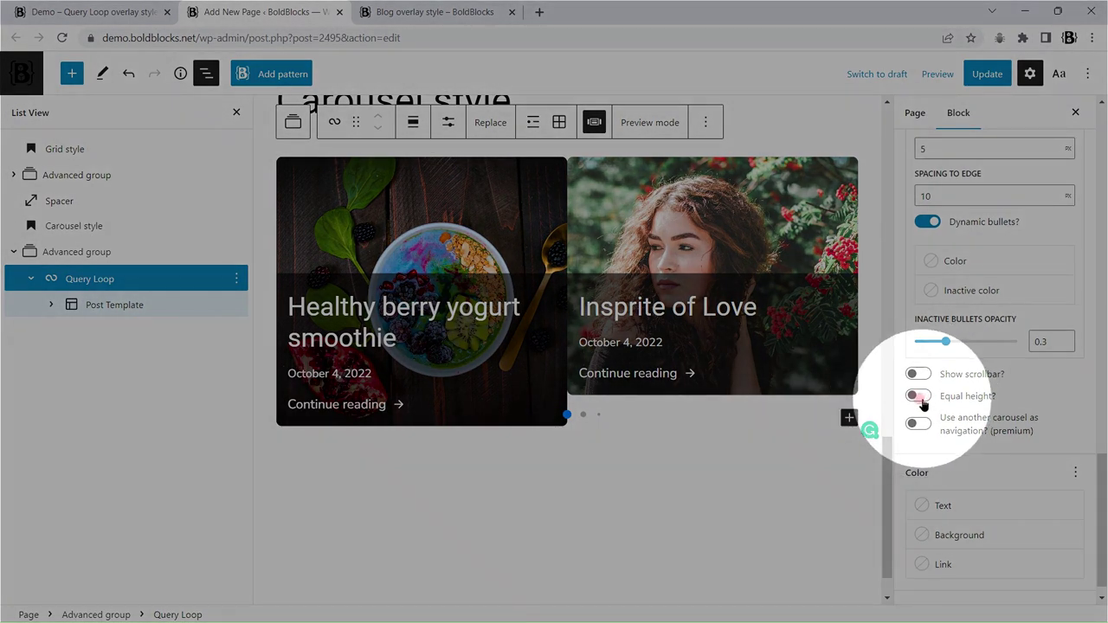
left_click(920, 399)
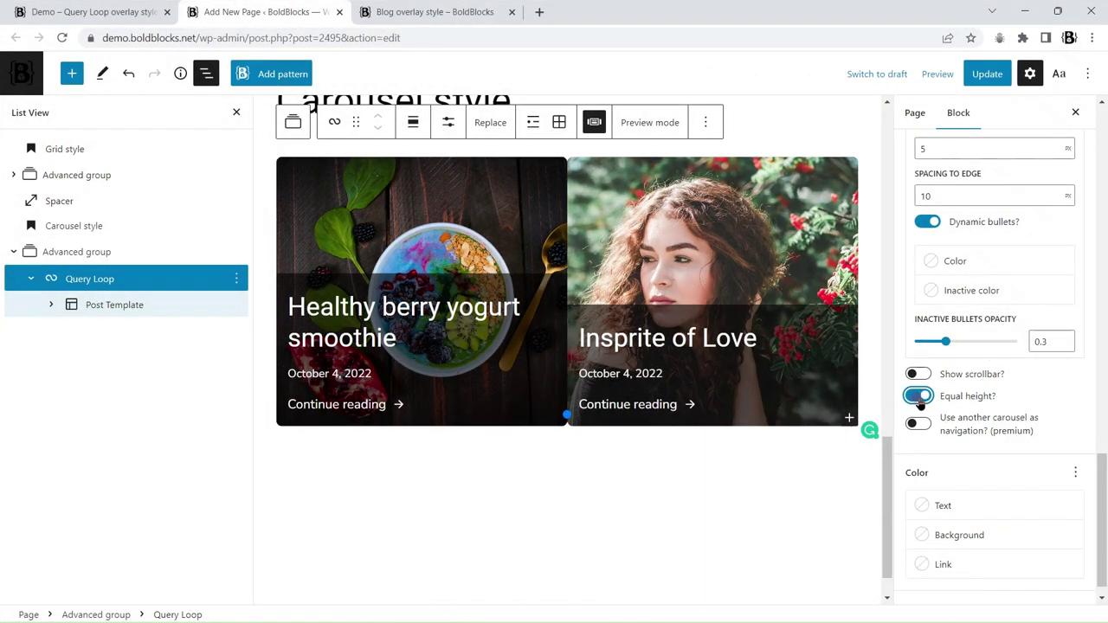
Step: Set the distance between the carousel items to 20 px
scroll(1095, 395, "up", 5)
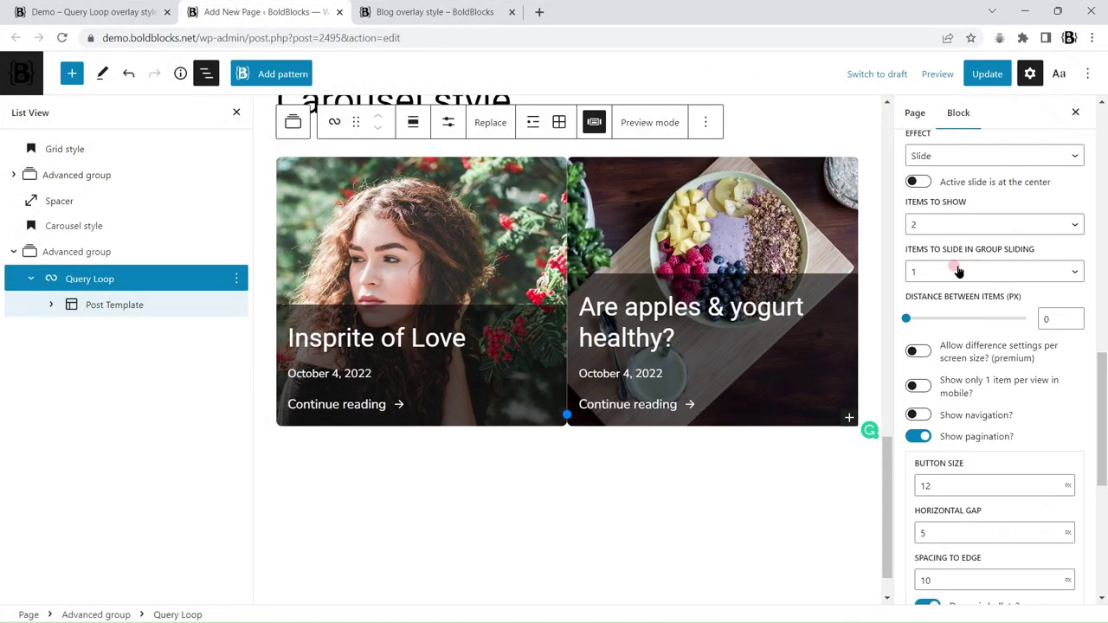
scroll(978, 255, "up", 2)
scroll(996, 285, "down", 2)
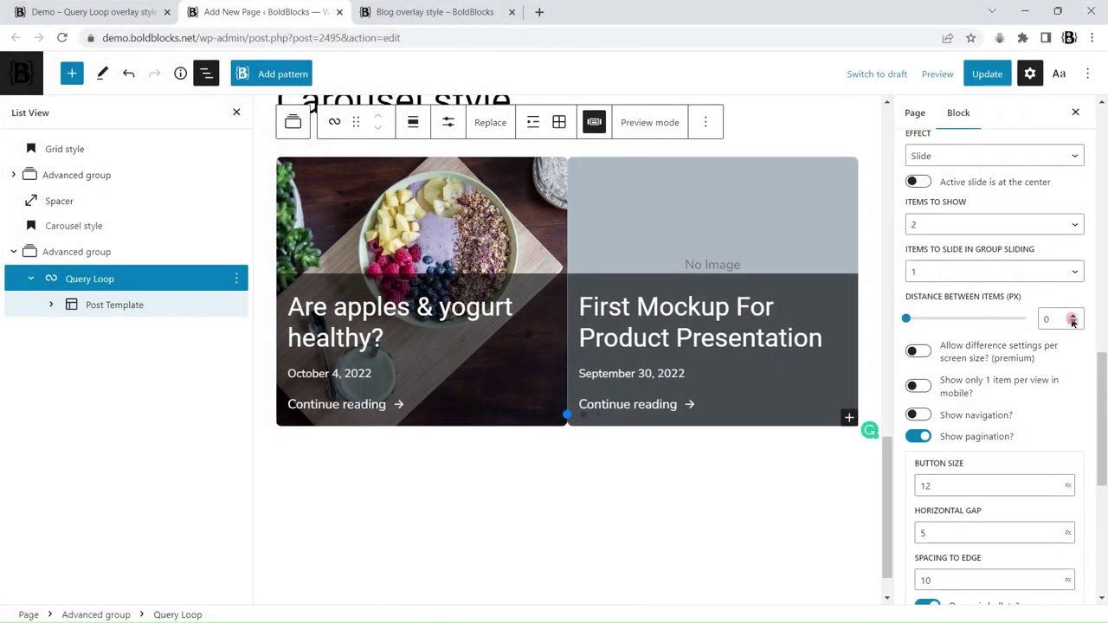
double_click(1072, 321)
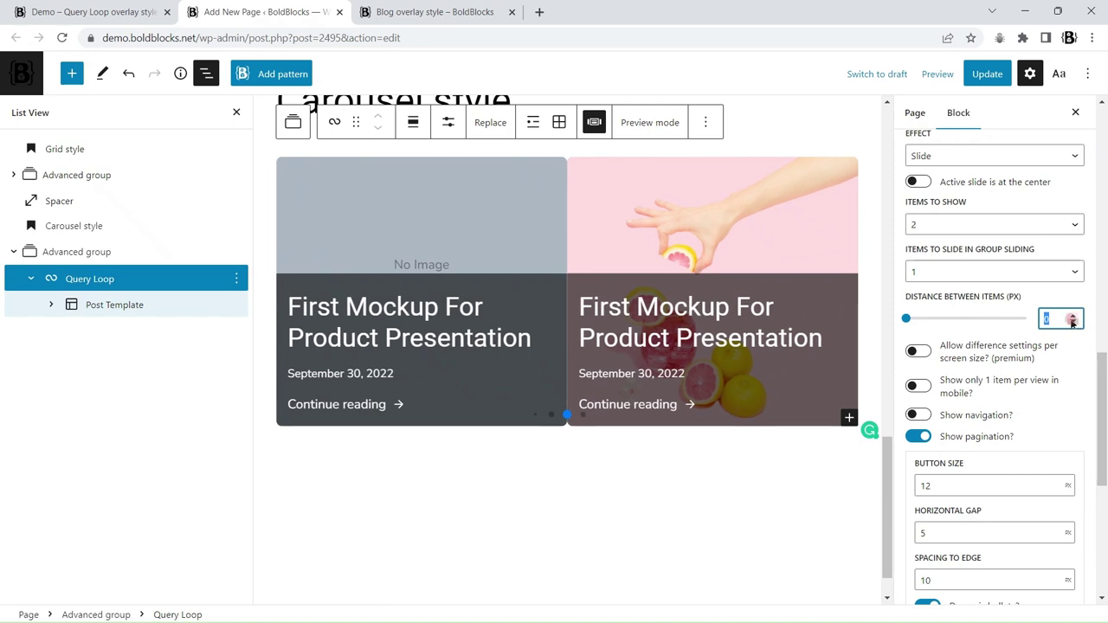
type("10")
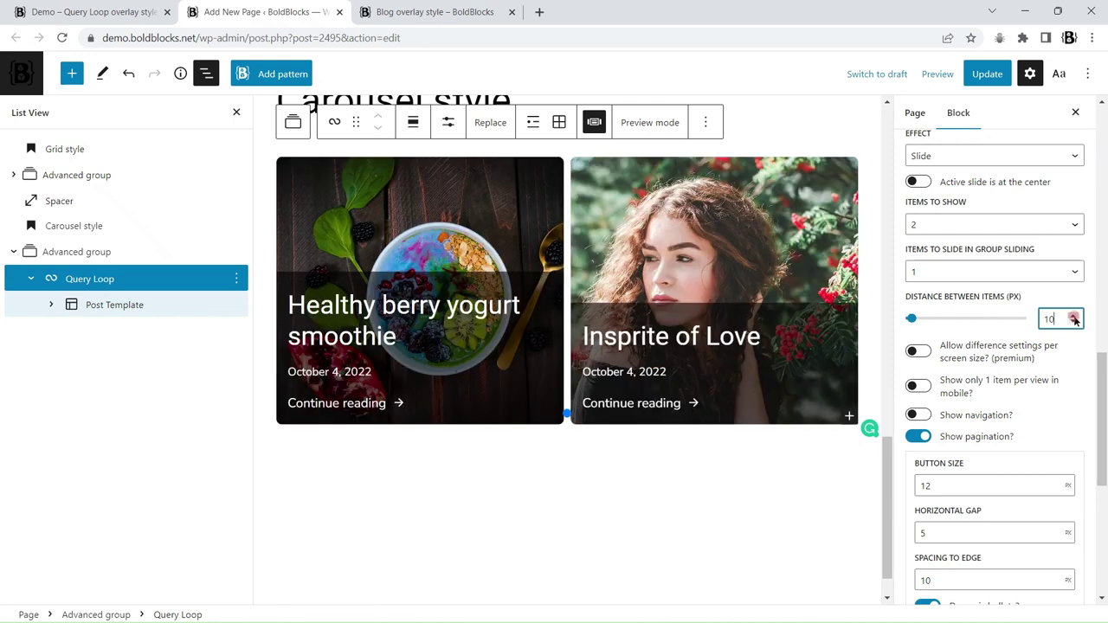
left_click(1075, 317)
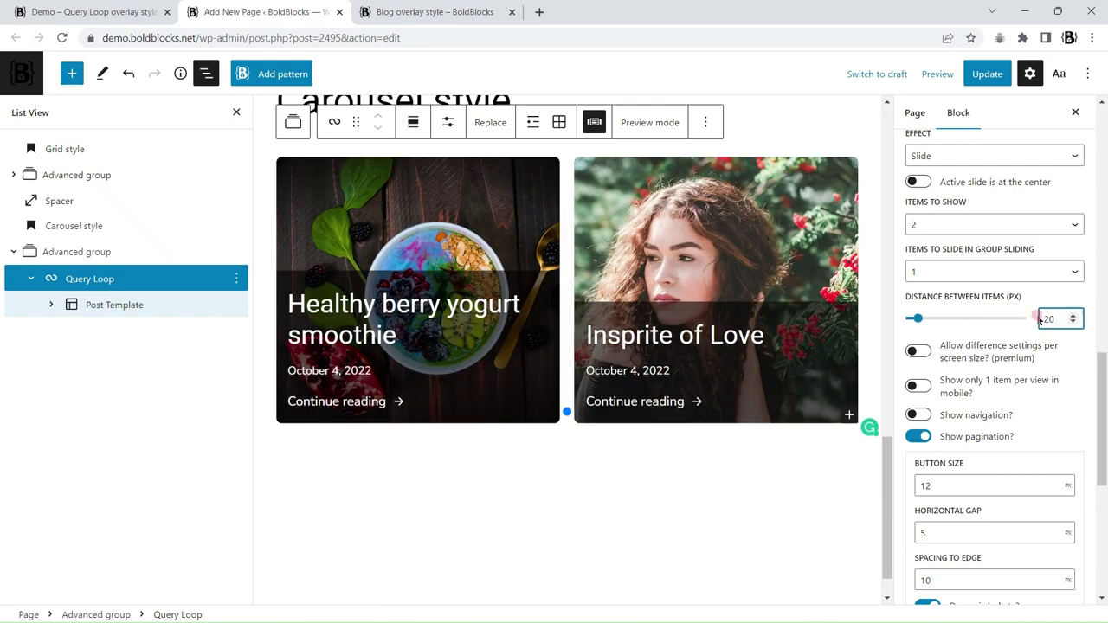
Step: Update the page and check the Carousel style section on the reloaded published page
left_click(988, 75)
left_click(451, 7)
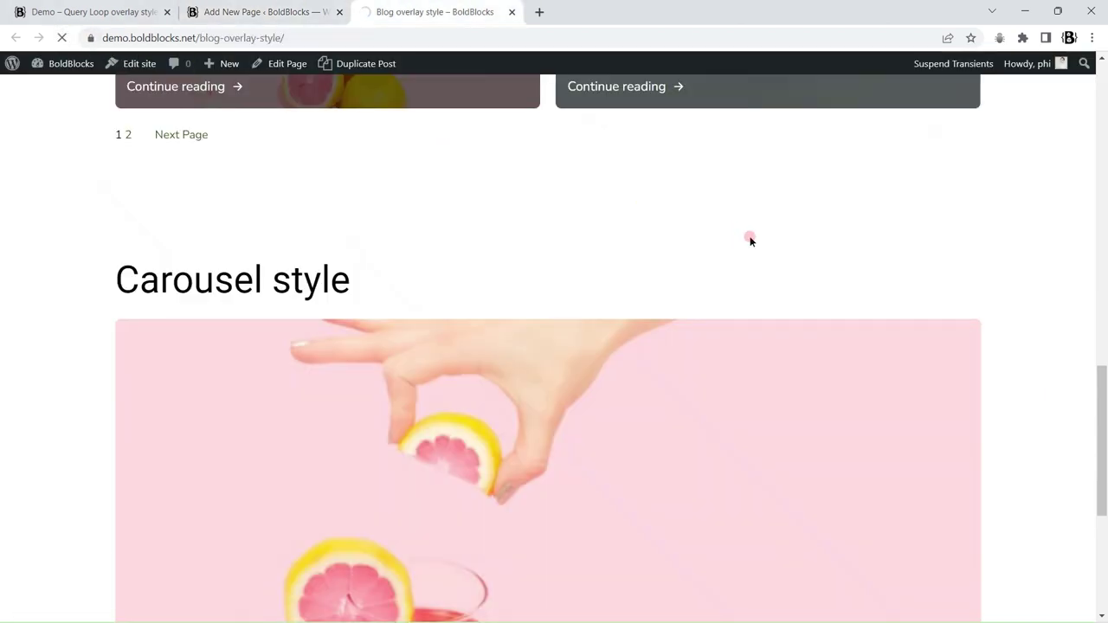
scroll(750, 241, "down", 3)
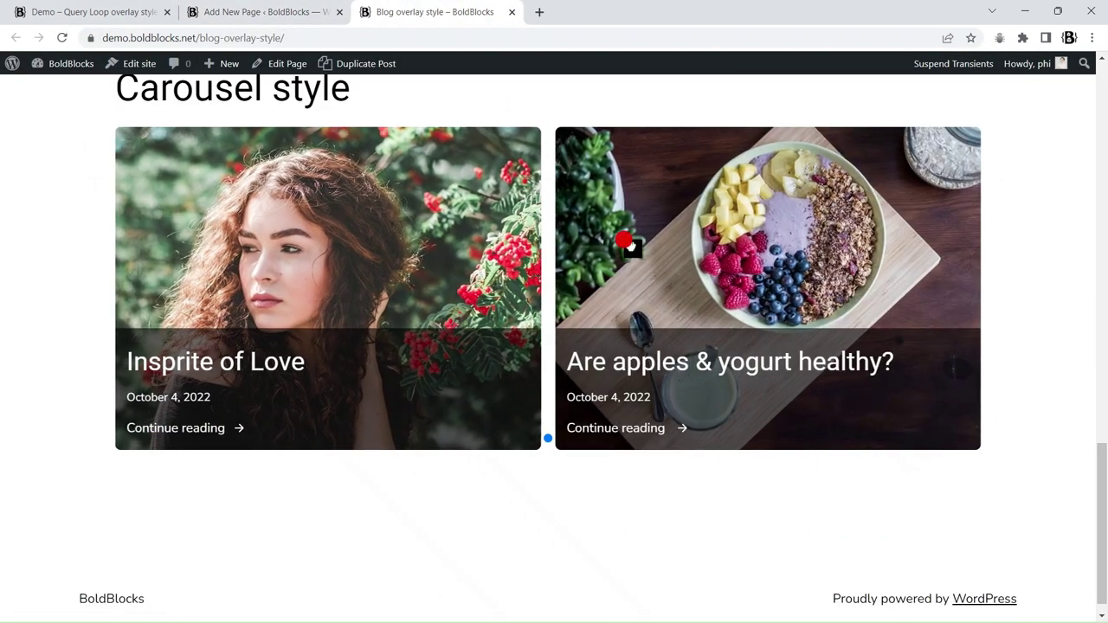
Step: Return to the page editor and turn on navigation arrows for the carousel Query Loop
key("ctrl+shift+Tab")
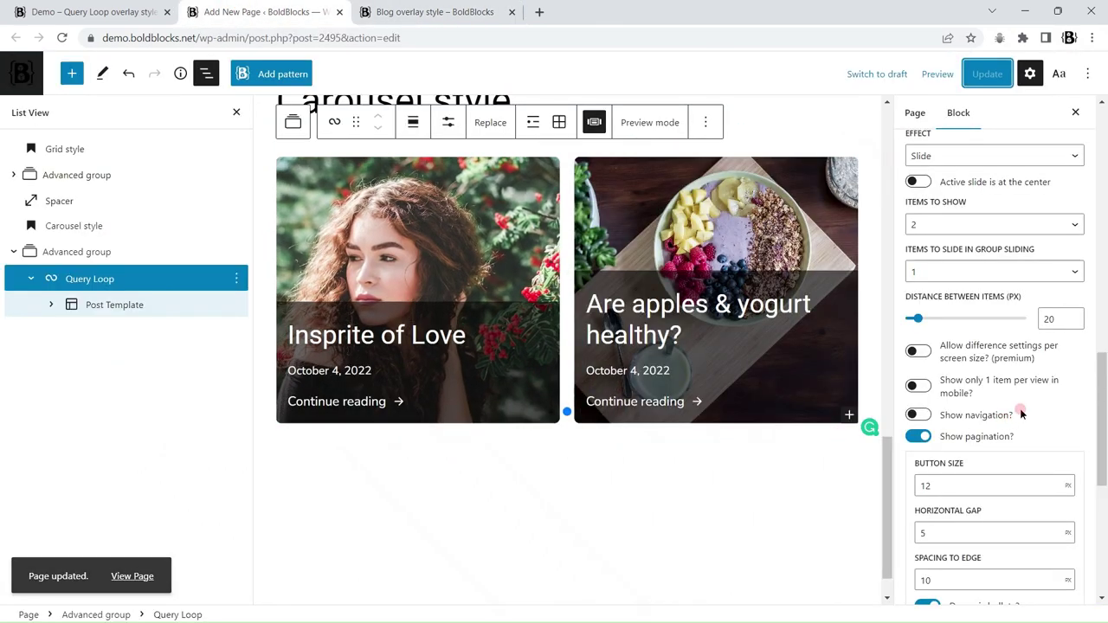
scroll(1044, 405, "down", 2)
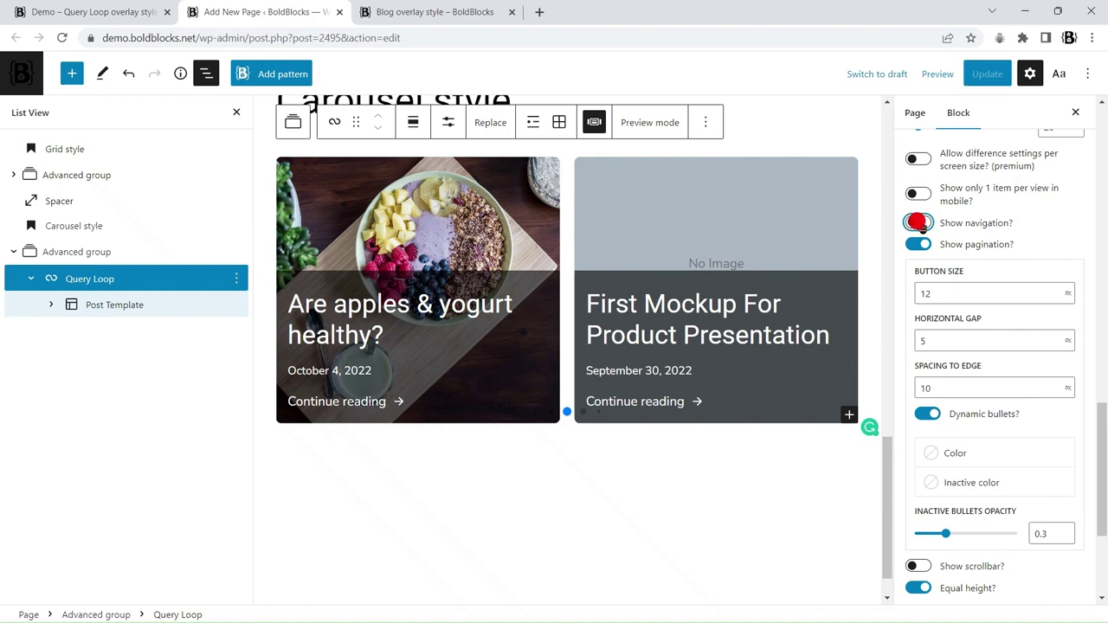
left_click(918, 223)
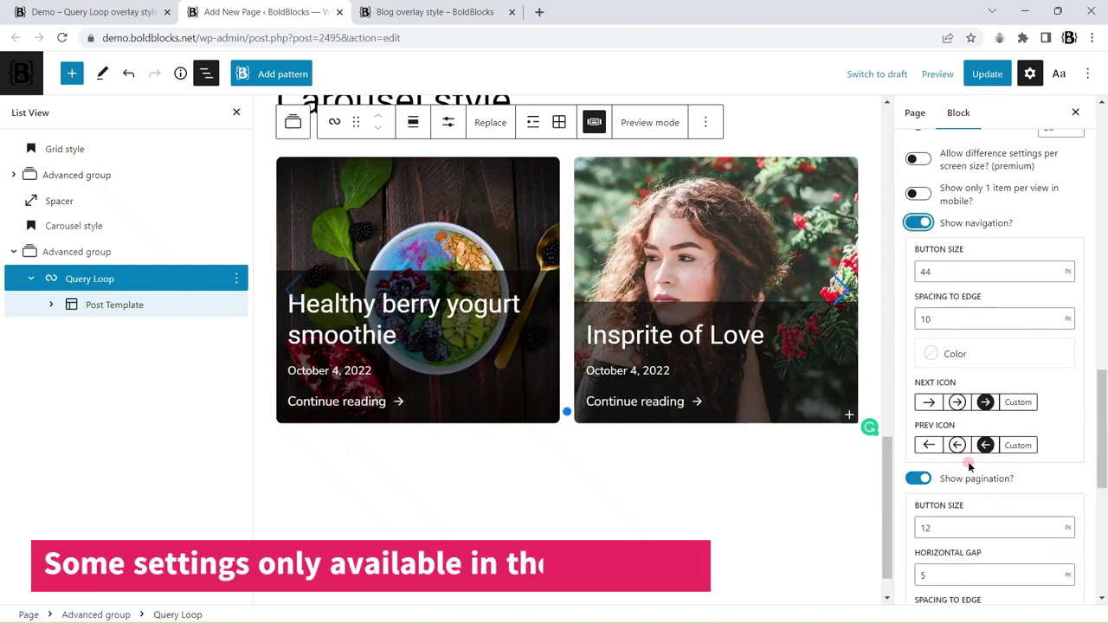
scroll(768, 336, "down", 1)
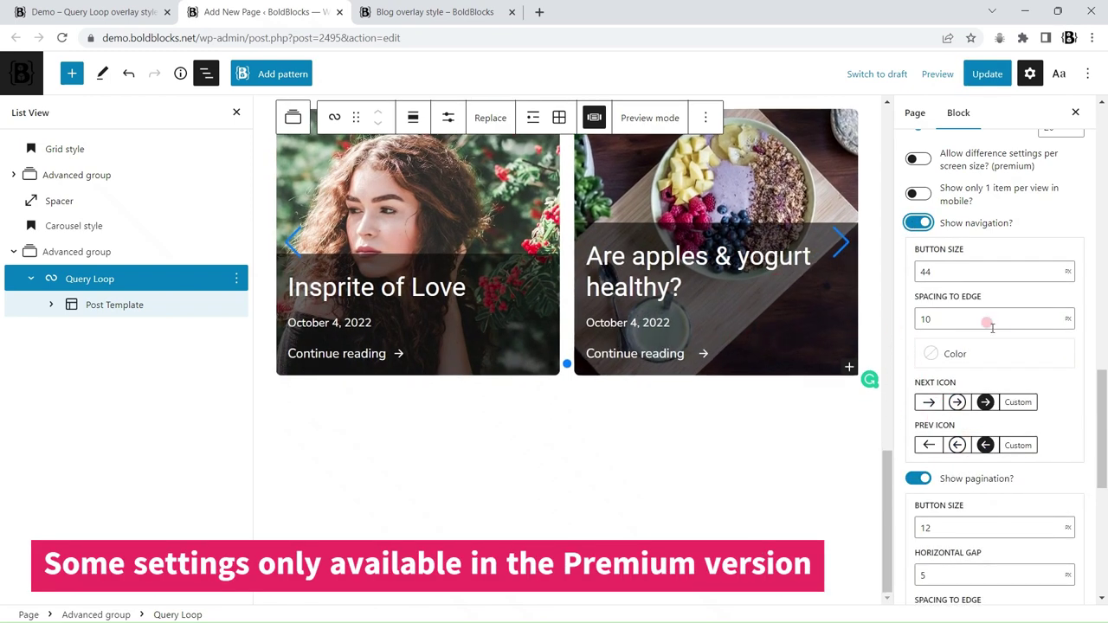
scroll(1039, 321, "down", 2)
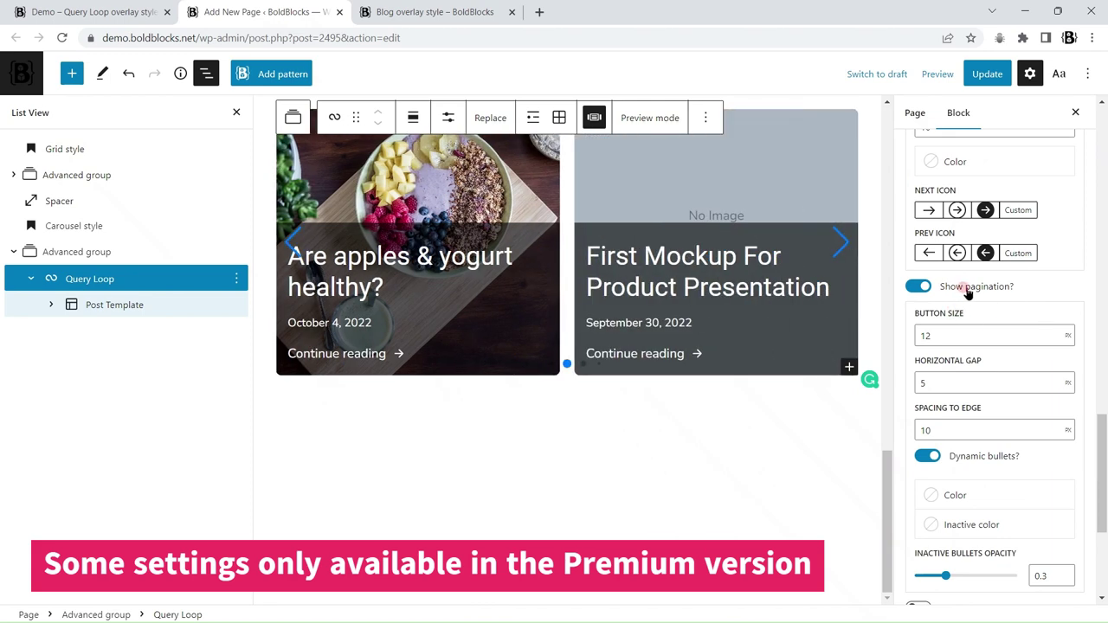
Step: Toggle the carousel pagination off and on again, and set its spacing to edge to -30 px
left_click(922, 288)
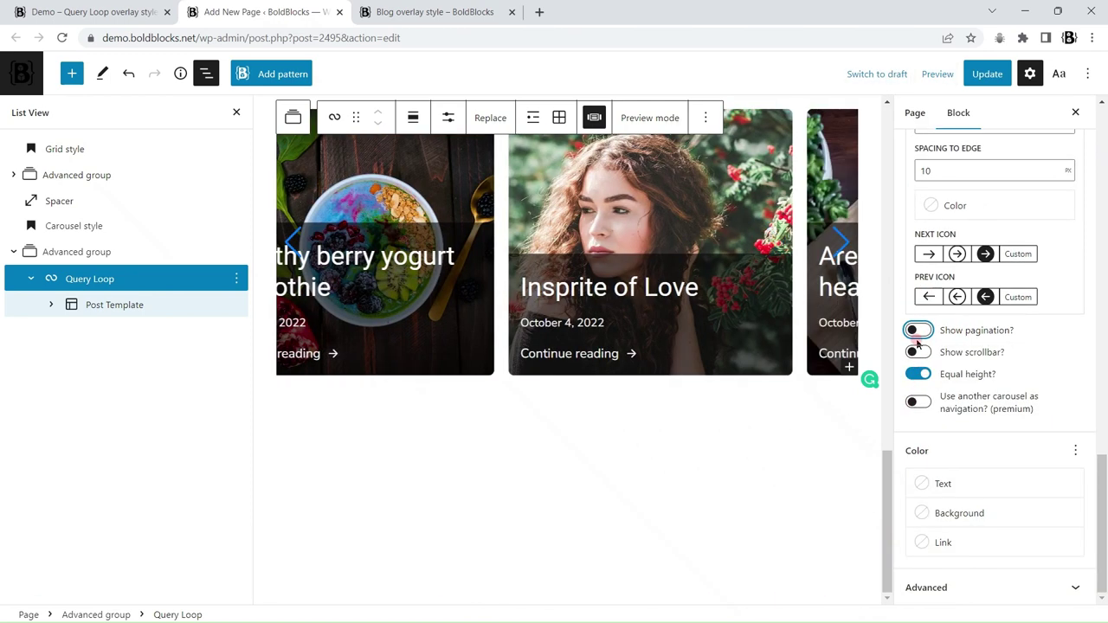
left_click(919, 329)
scroll(1089, 407, "down", 2)
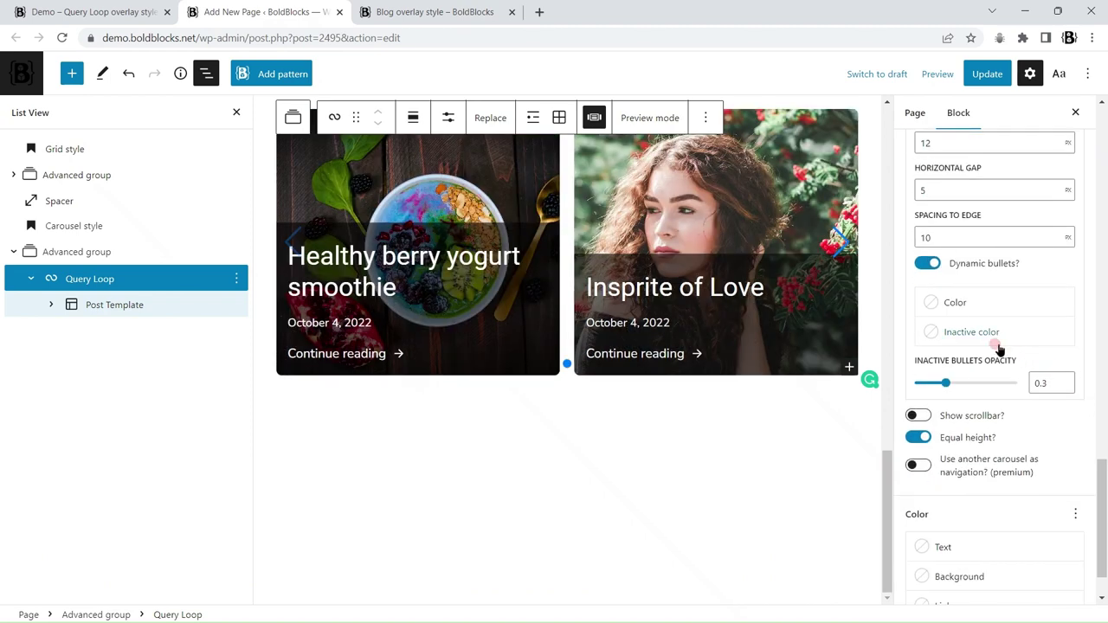
left_click(944, 235)
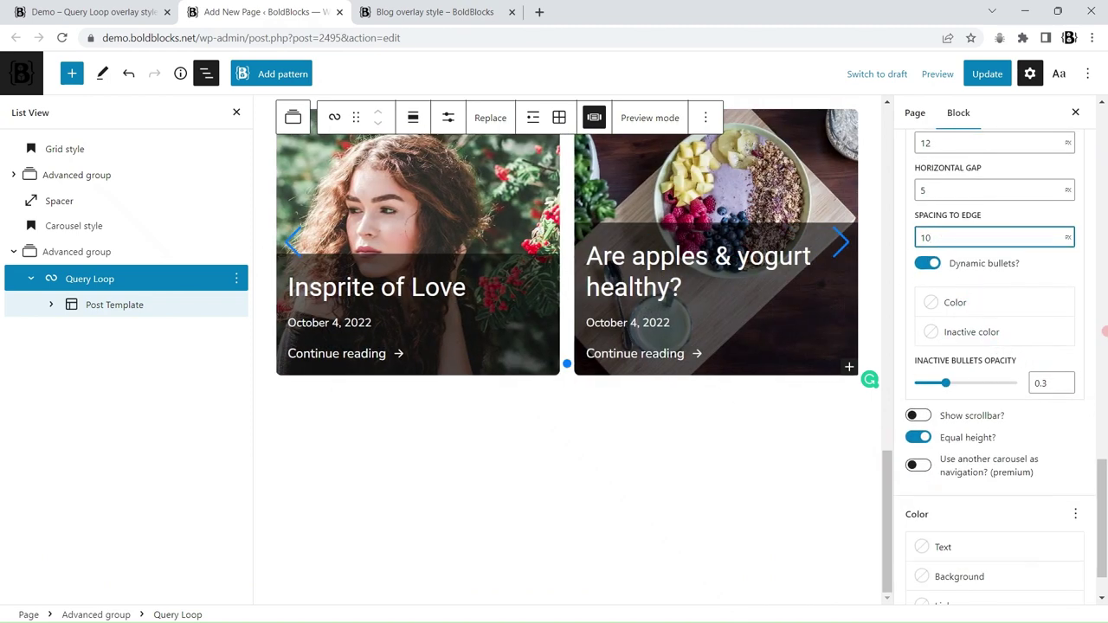
type("-3")
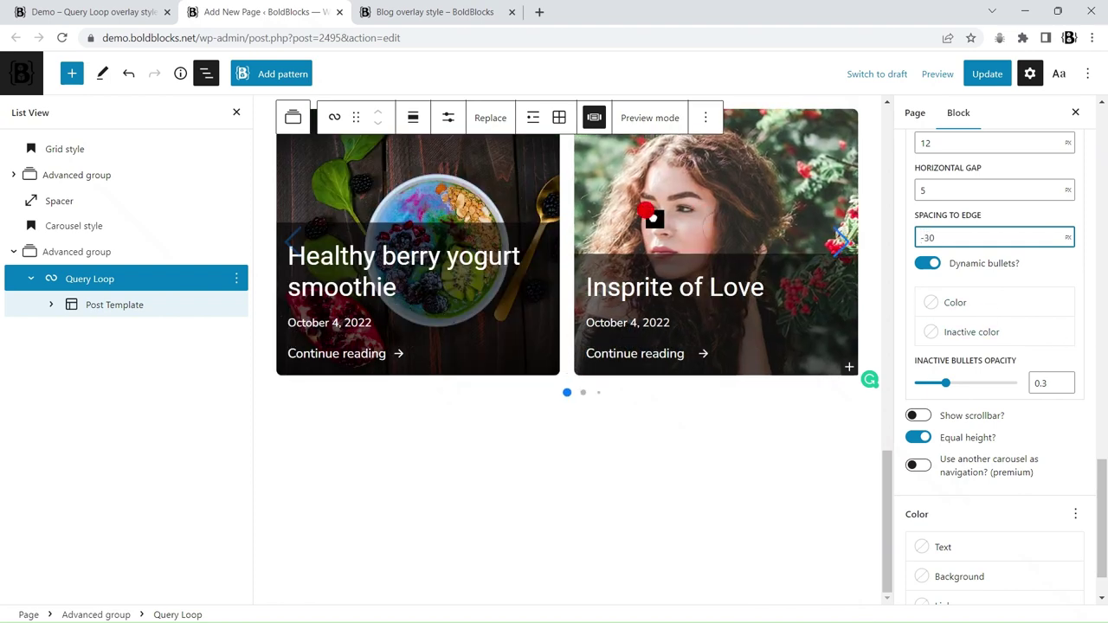
left_click(1055, 325)
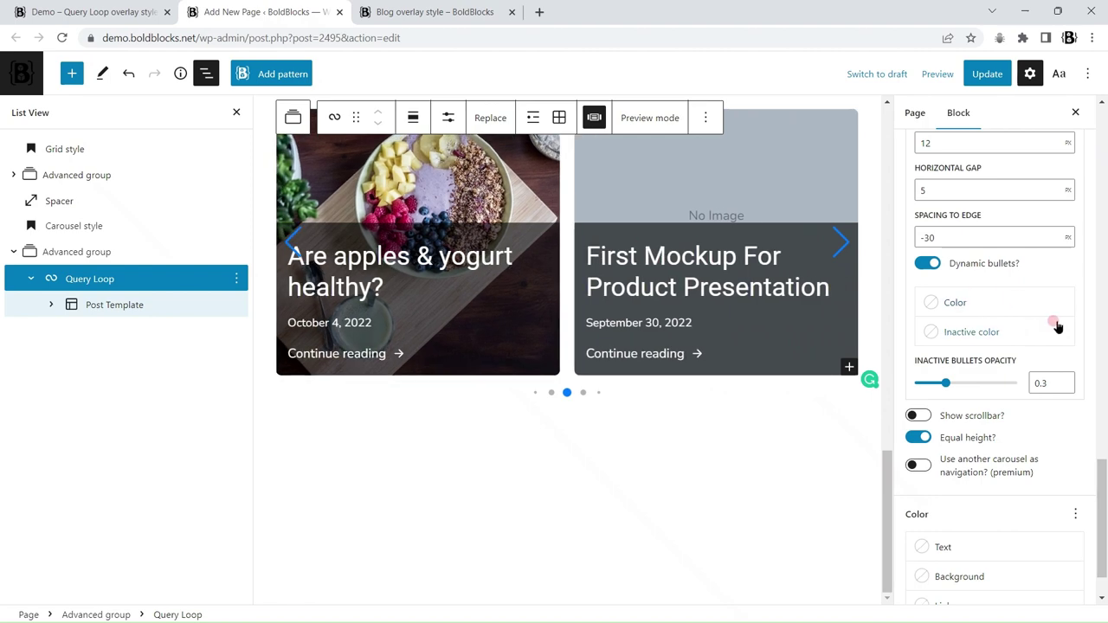
Step: Try the carousel pagination without dynamic bullets and turn the option back on
left_click(926, 265)
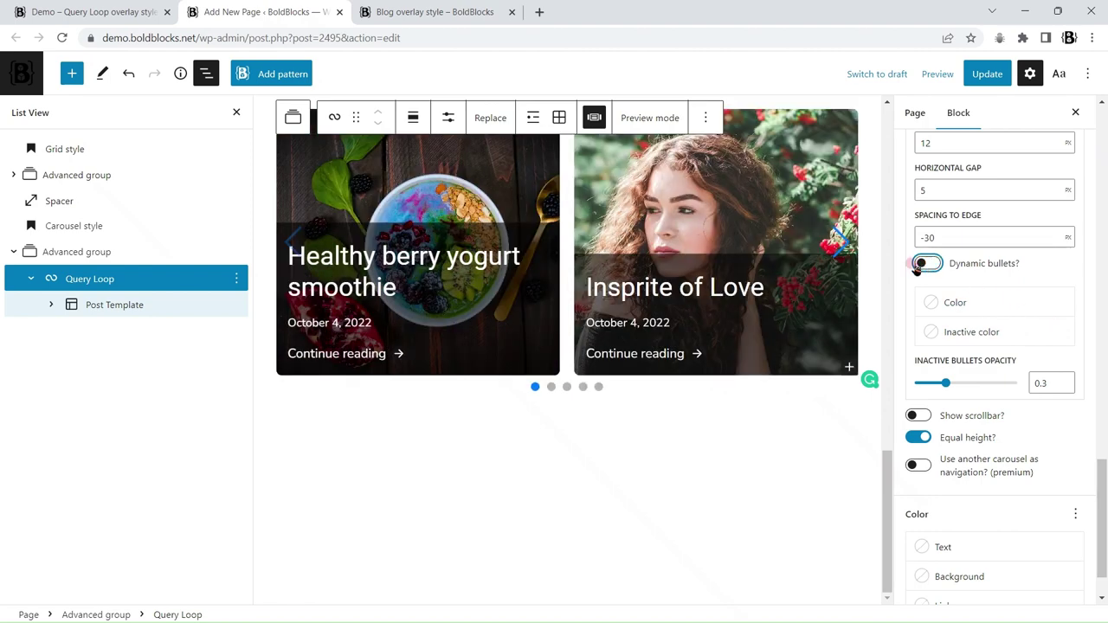
left_click(927, 265)
scroll(984, 421, "up", 5)
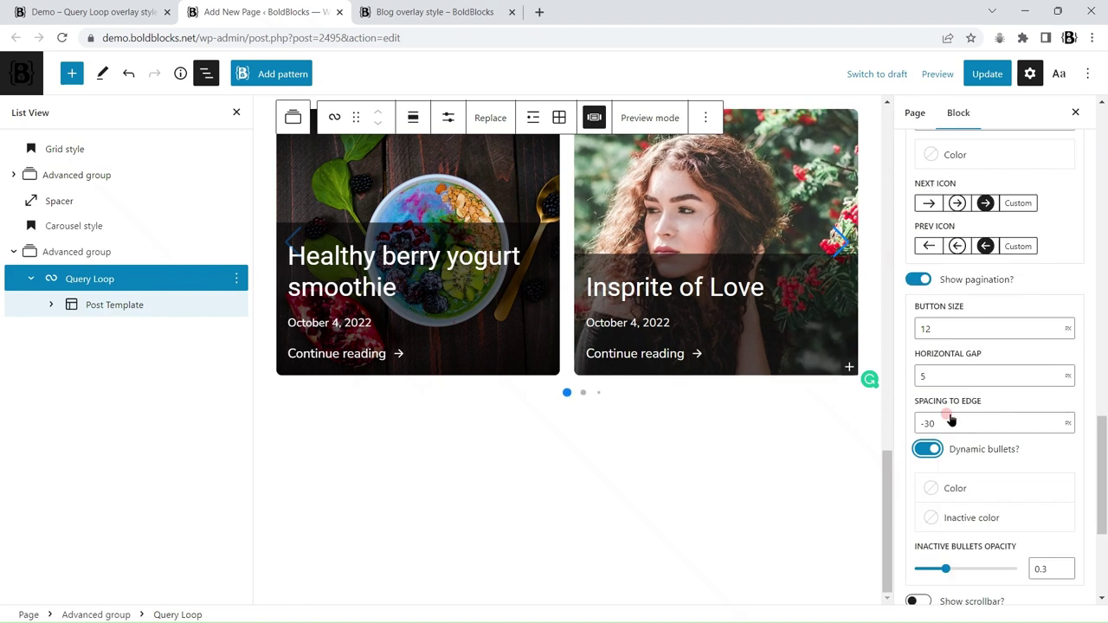
scroll(983, 421, "up", 7)
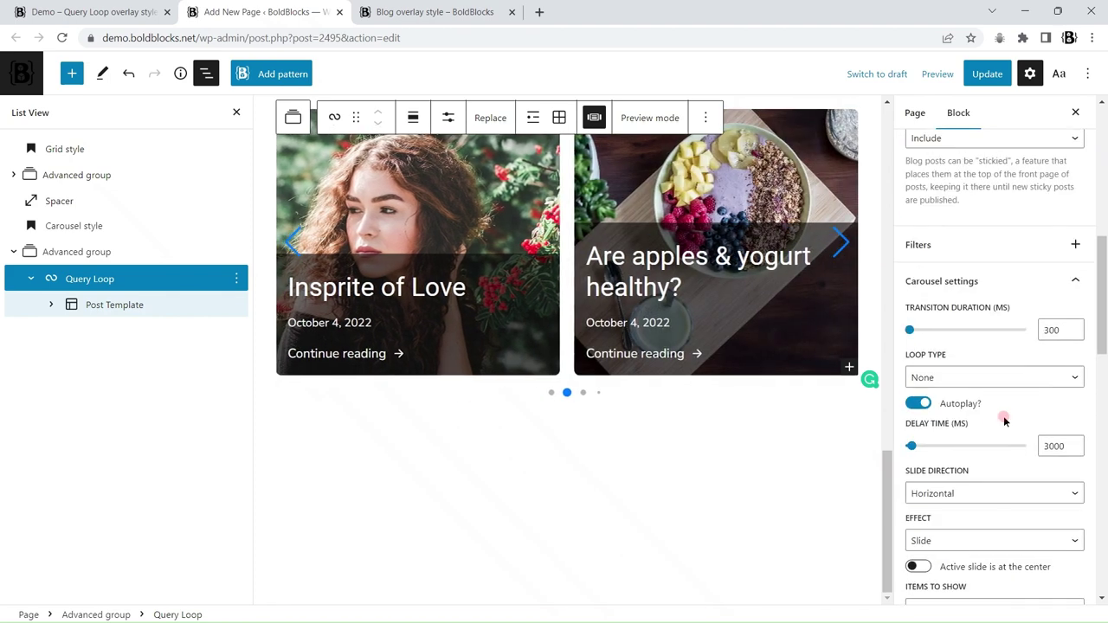
Step: Update the page, reload the published version and review its grid posts and carousel slides, swiping back one slide
left_click(989, 75)
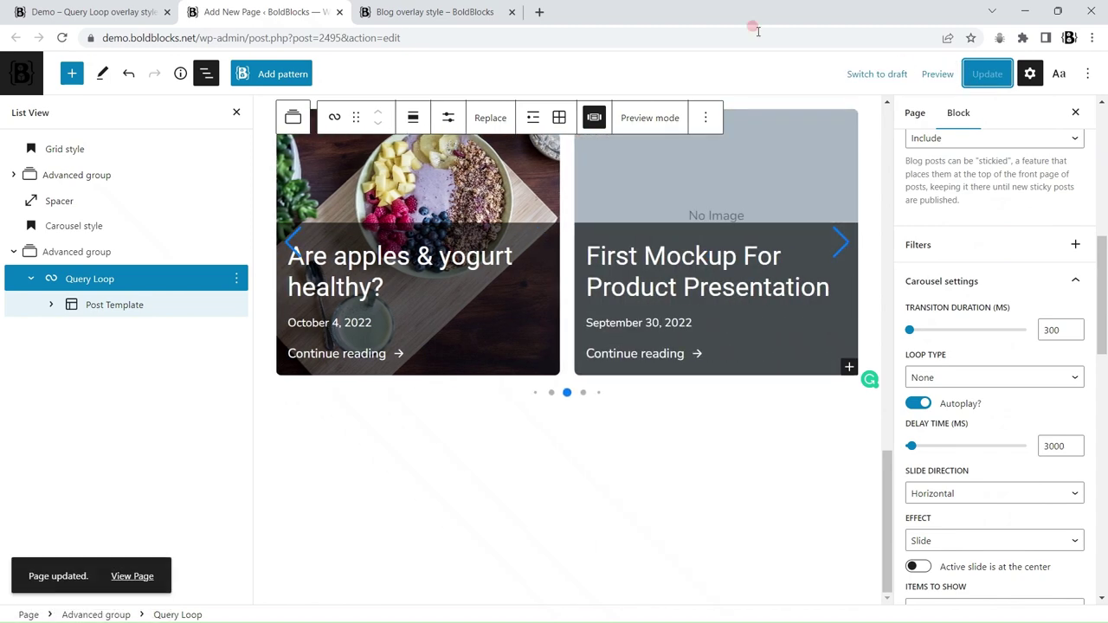
left_click(484, 8)
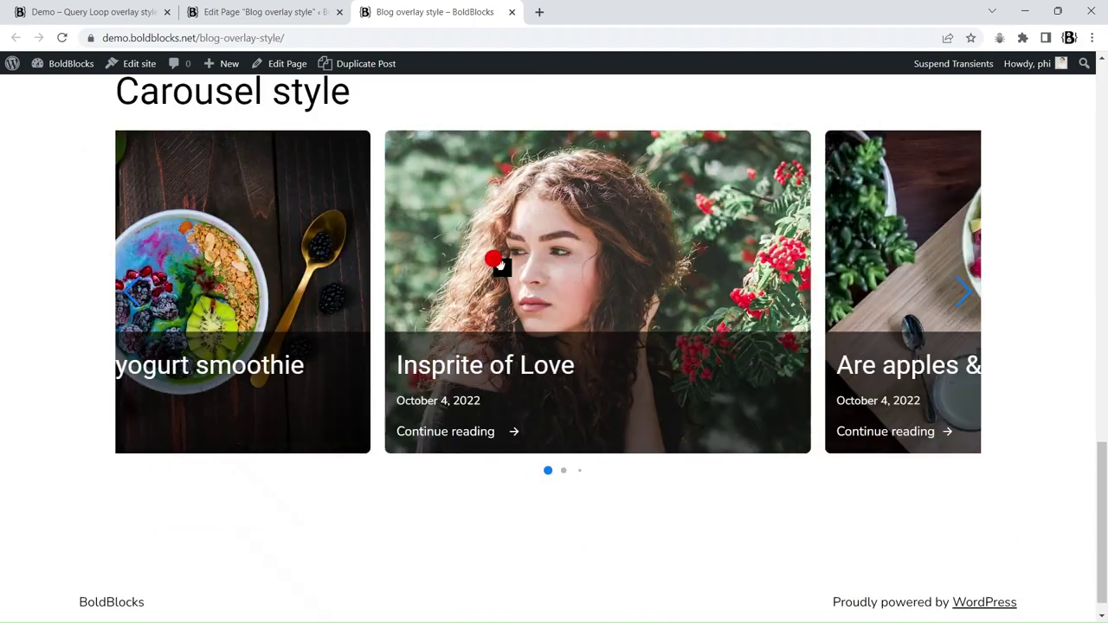
scroll(626, 329, "up", 20)
scroll(630, 332, "down", 2)
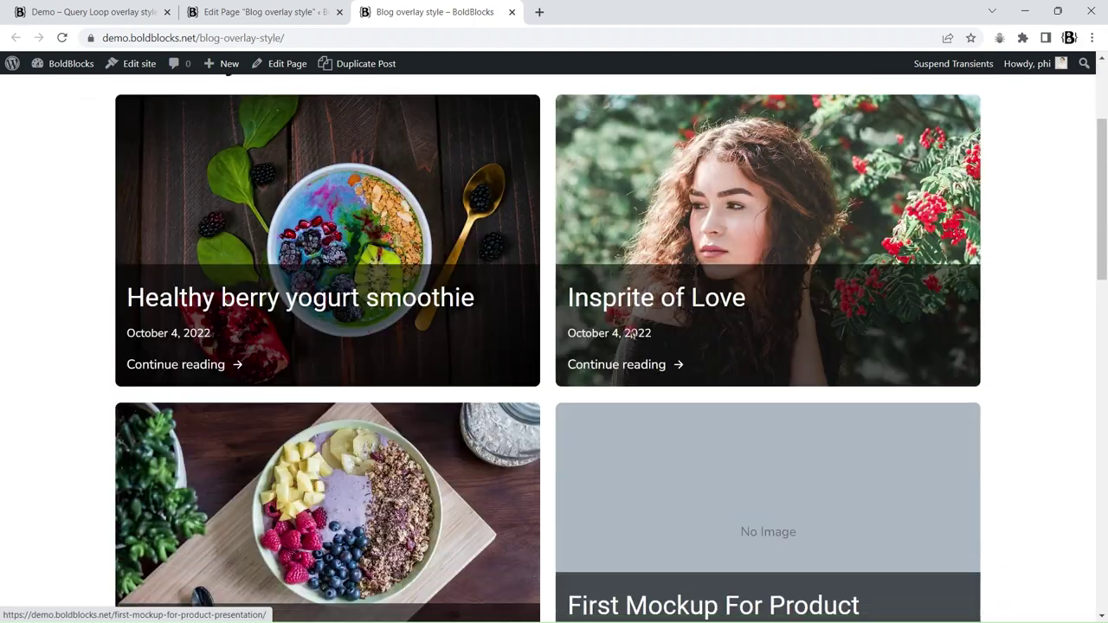
scroll(630, 332, "up", 3)
scroll(626, 331, "down", 2)
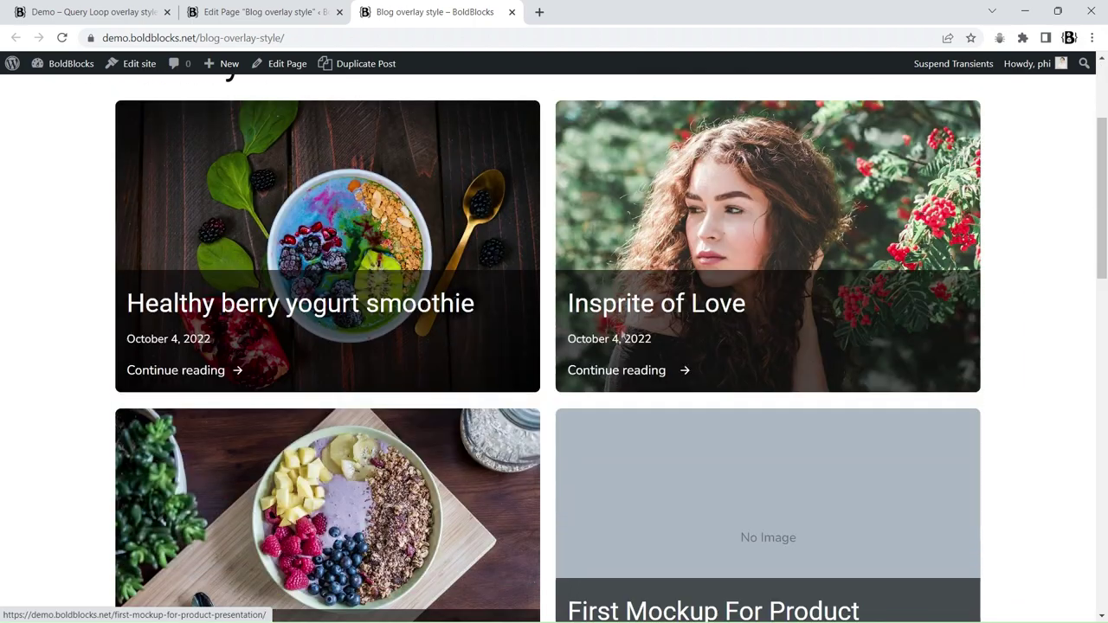
scroll(86, 322, "down", 2)
scroll(86, 325, "down", 10)
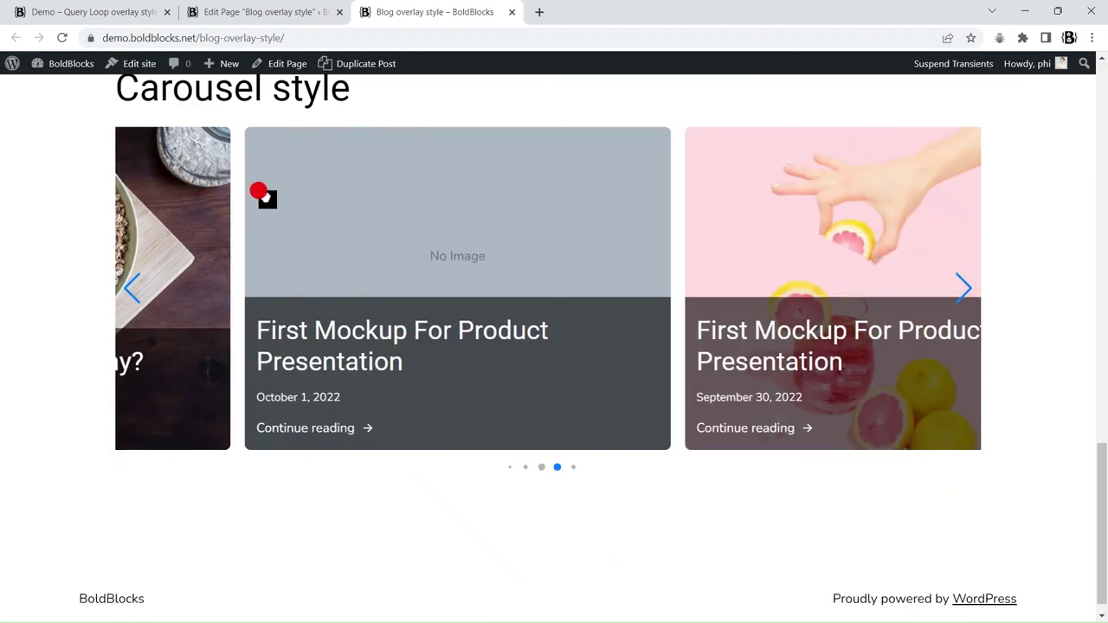
left_click_drag(265, 197, 581, 293)
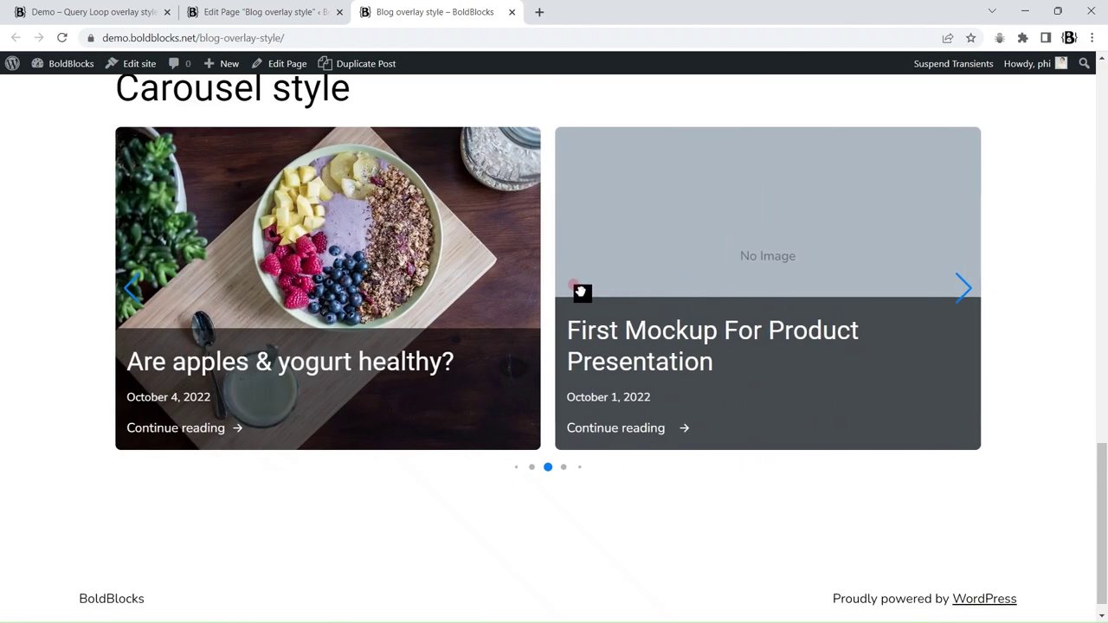
Step: Open the browser's developer tools on the published page and dock them to the right side
key("F12")
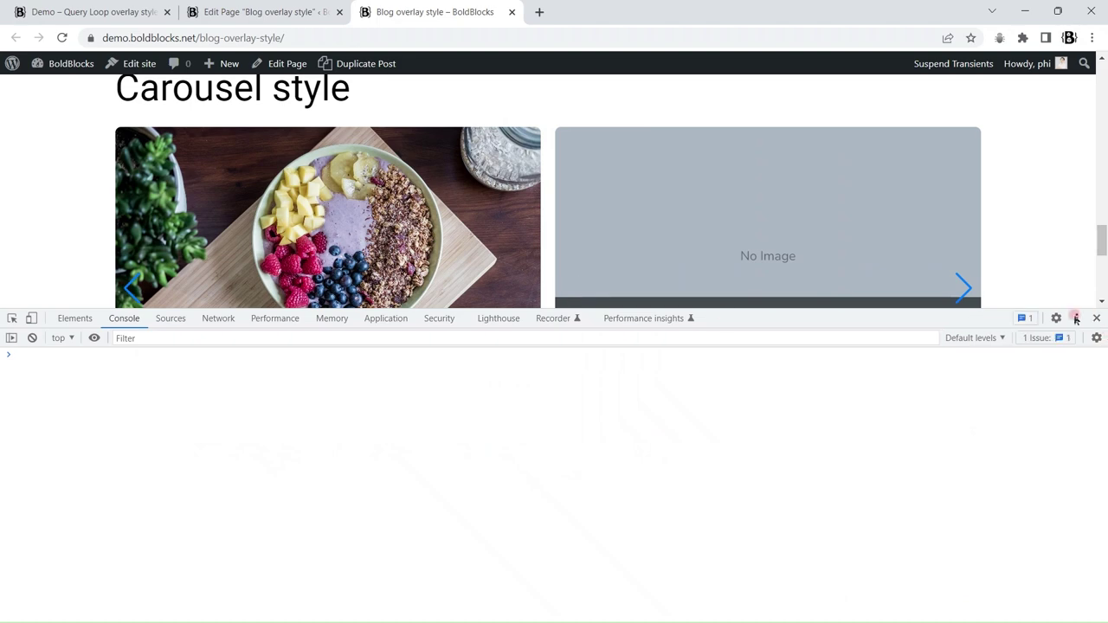
left_click(1077, 318)
left_click(1089, 343)
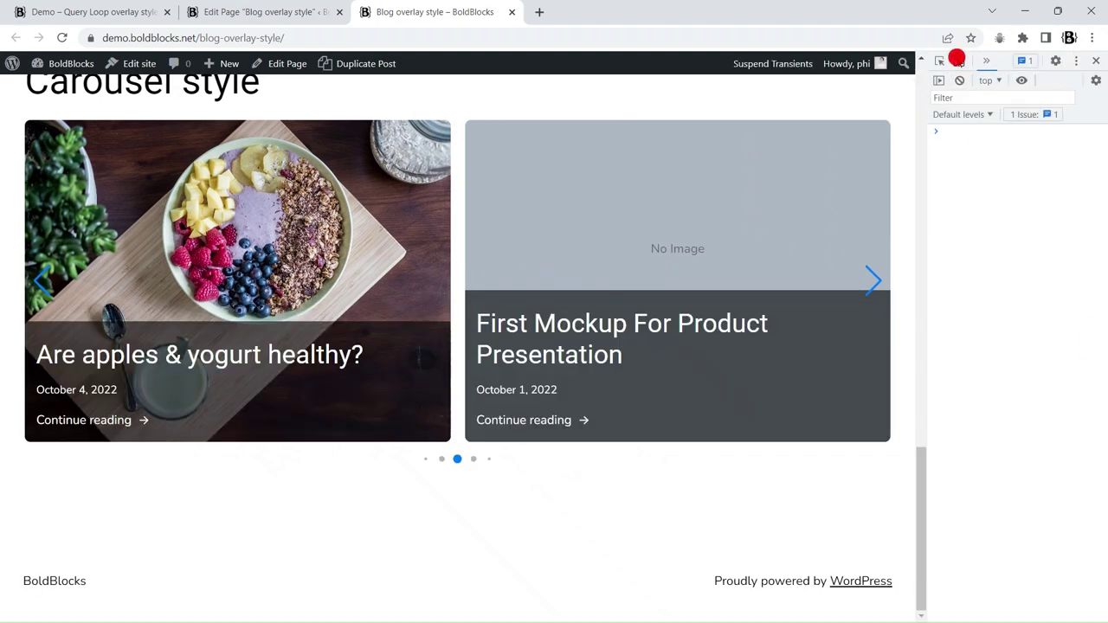
Step: Preview the published page at iPad dimensions in device emulation and review its carousel and grid sections
left_click(958, 60)
left_click(360, 59)
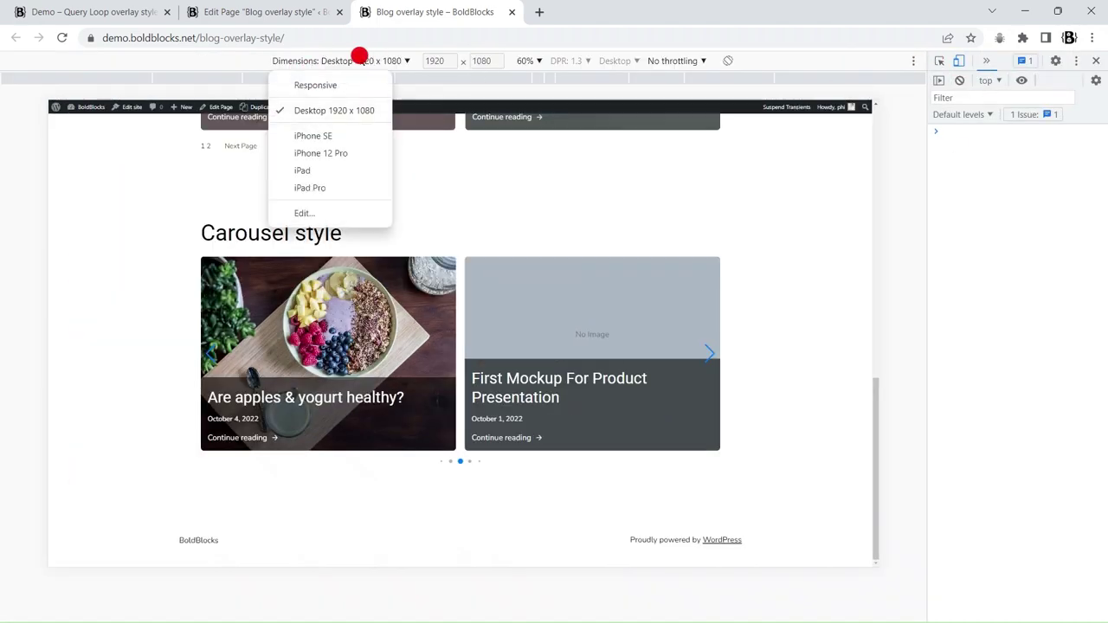
left_click(316, 172)
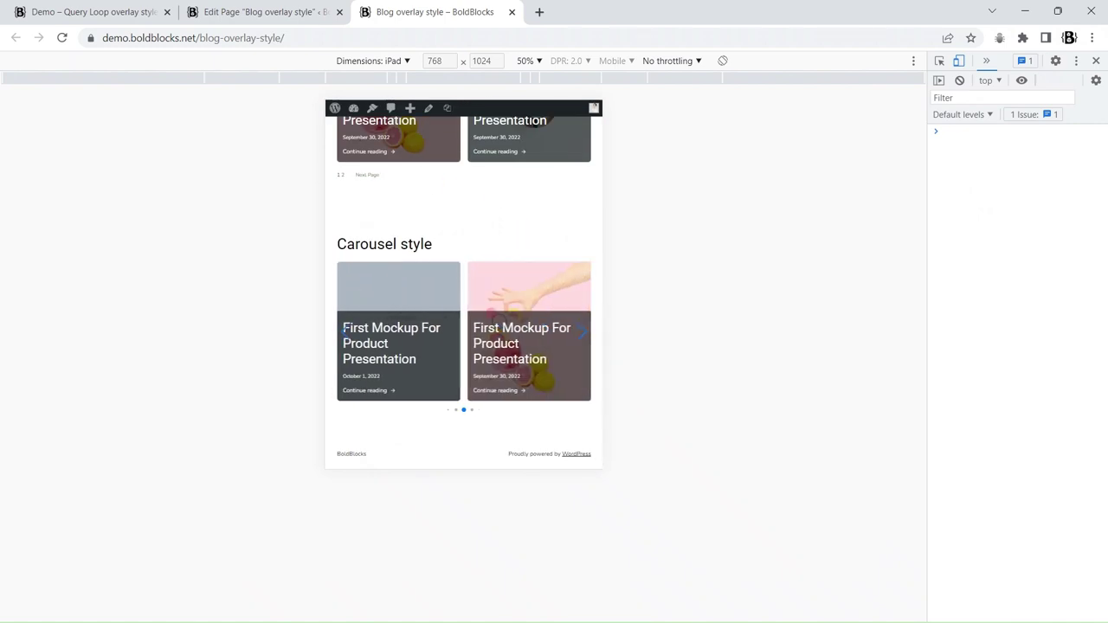
scroll(464, 286, "up", 10)
Step: Switch the emulated device to iPhone 12 Pro and review the grid posts and carousel at phone width
left_click(373, 60)
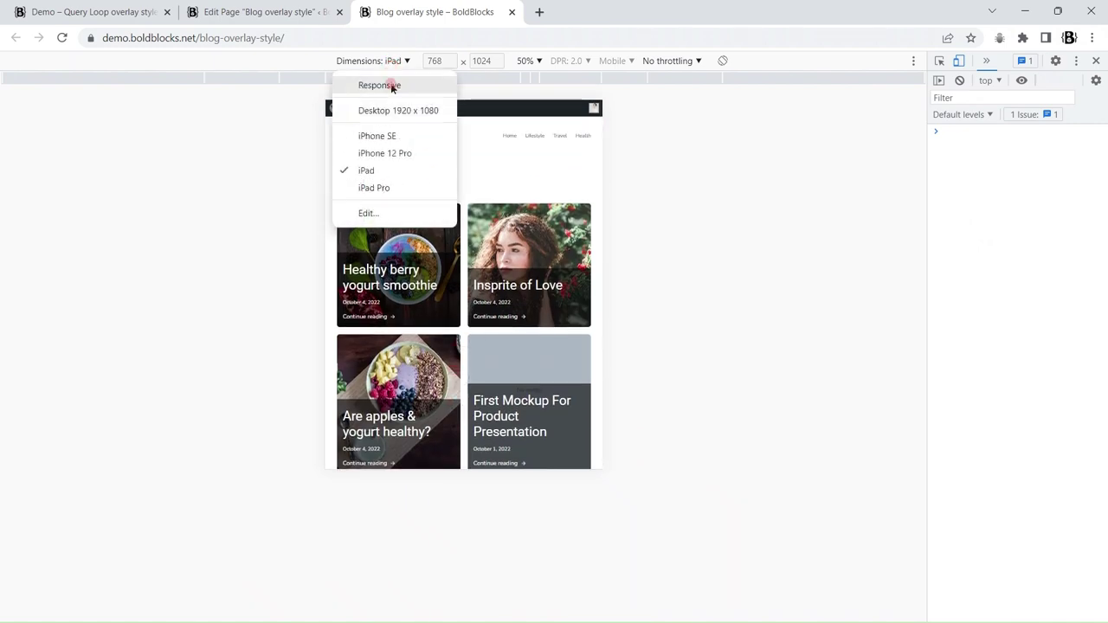
left_click(381, 152)
scroll(526, 199, "down", 5)
scroll(526, 199, "down", 10)
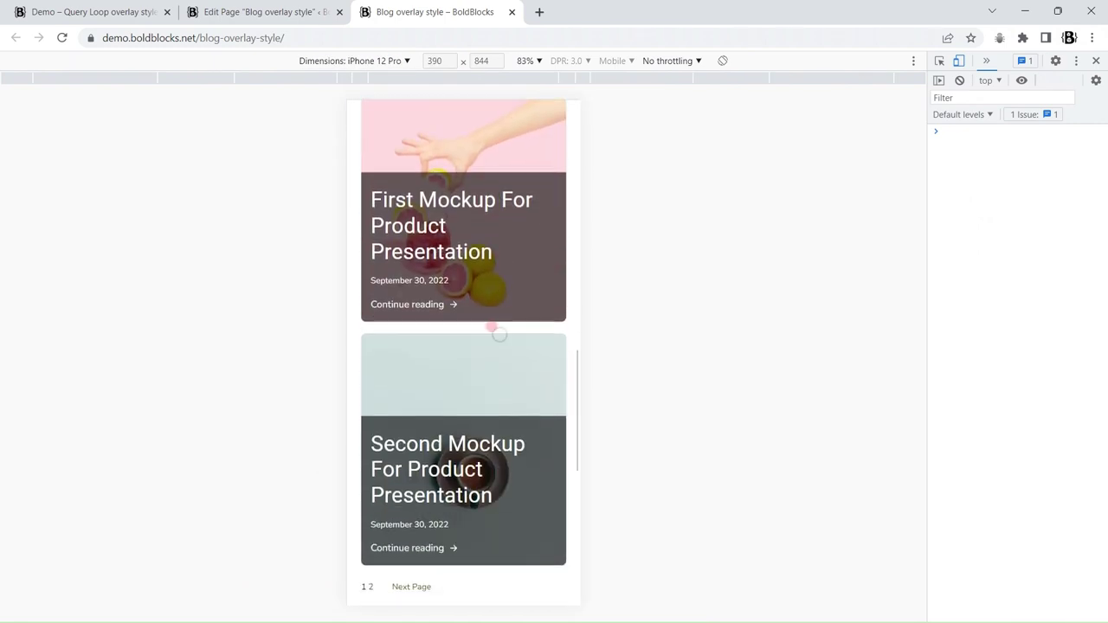
scroll(490, 324, "up", 6)
scroll(462, 342, "down", 4)
scroll(461, 342, "down", 5)
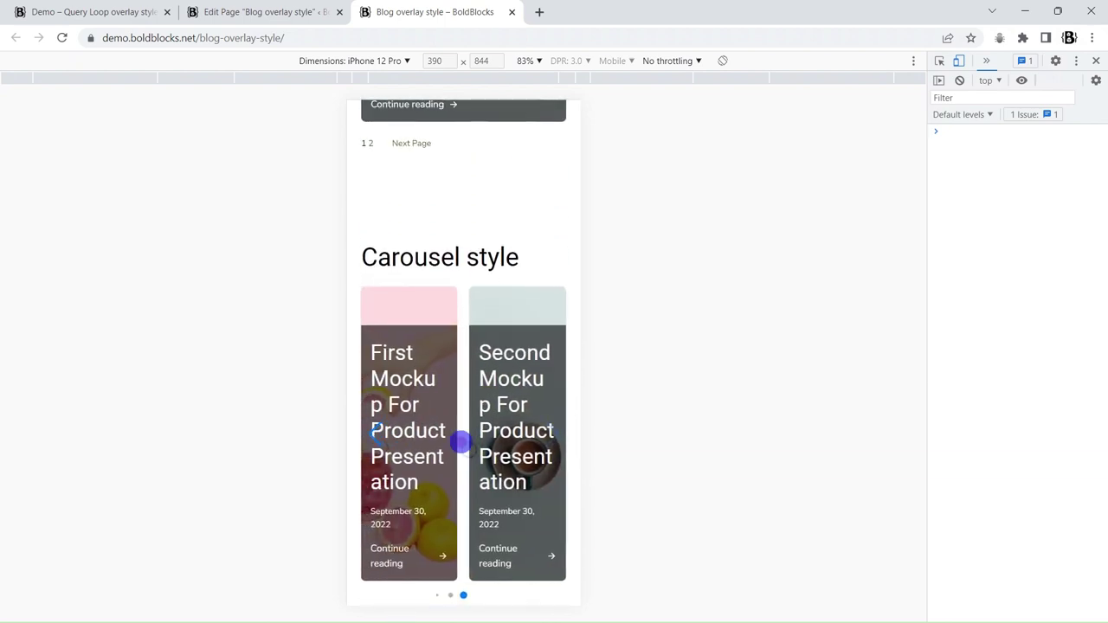
Step: Return to the page editor and set the carousel Query Loop to show only 1 item per view in mobile
left_click(269, 12)
scroll(1078, 404, "down", 2)
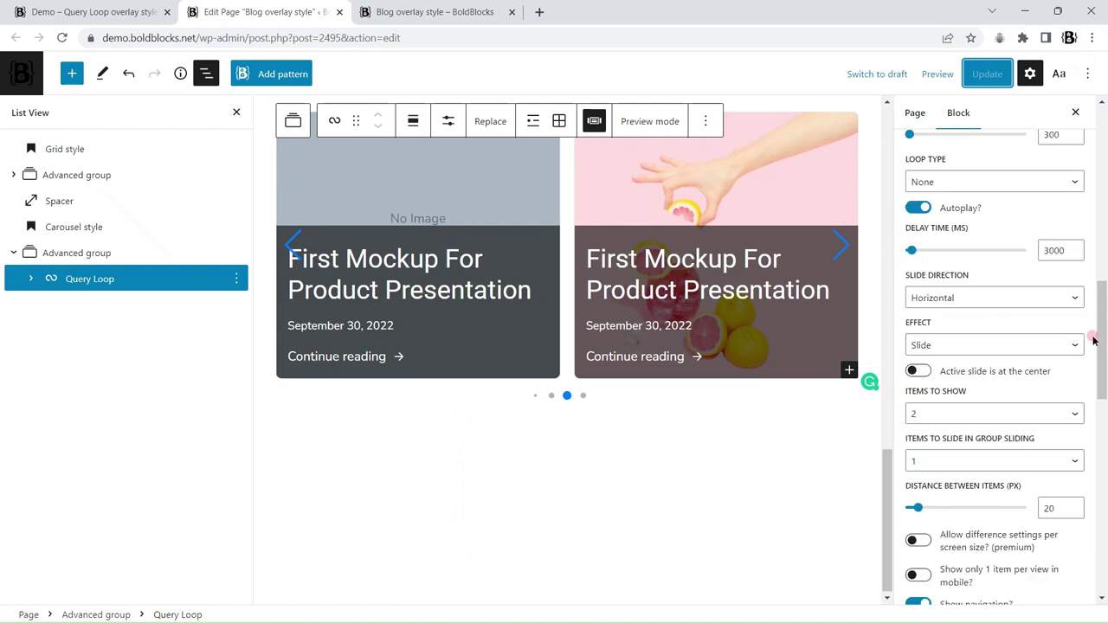
scroll(1093, 340, "down", 2)
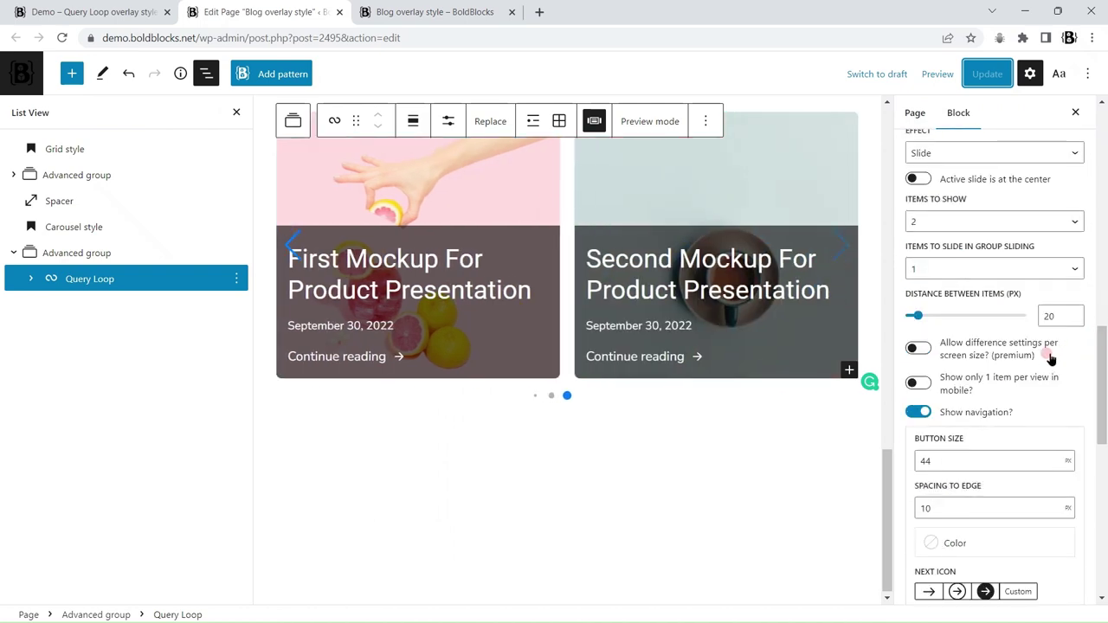
left_click(918, 383)
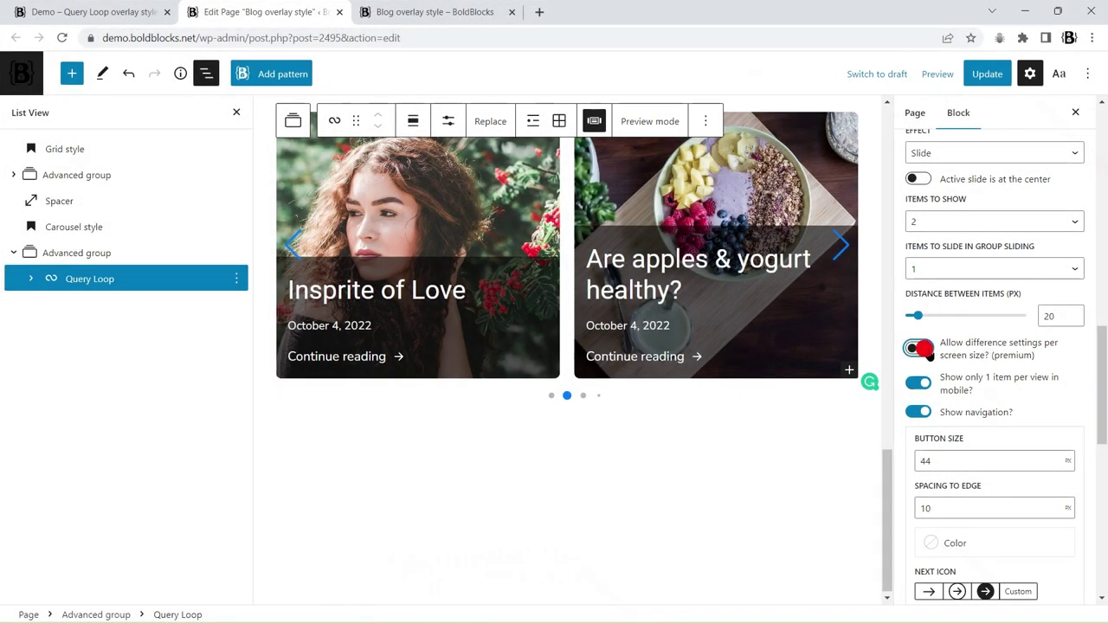
Step: Try the carousel's option for different settings per screen size and turn it back off
left_click(920, 348)
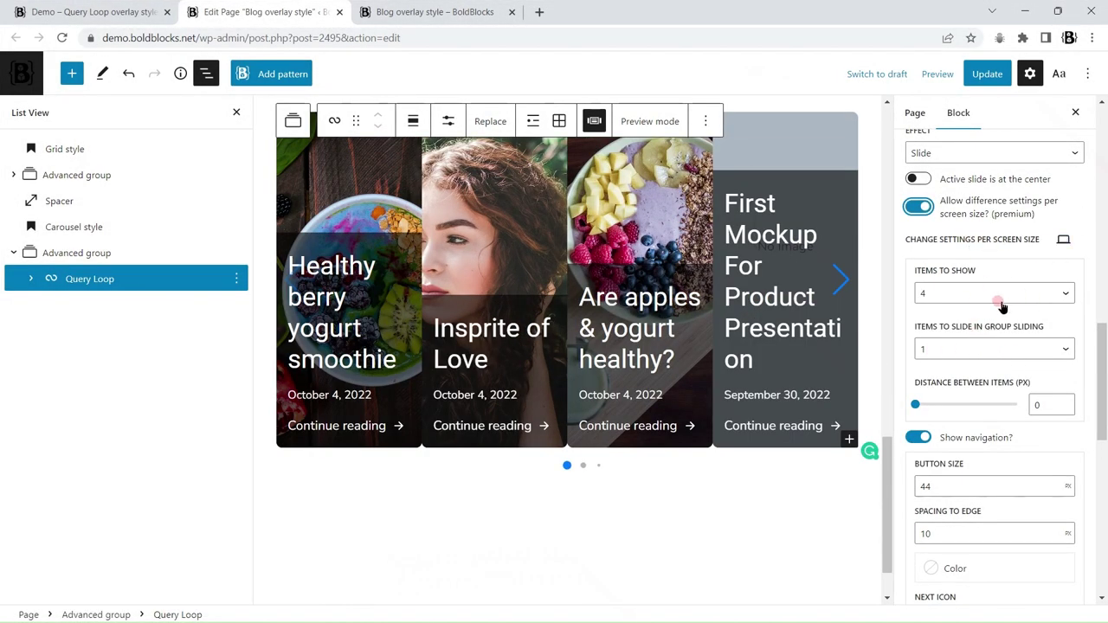
left_click(920, 206)
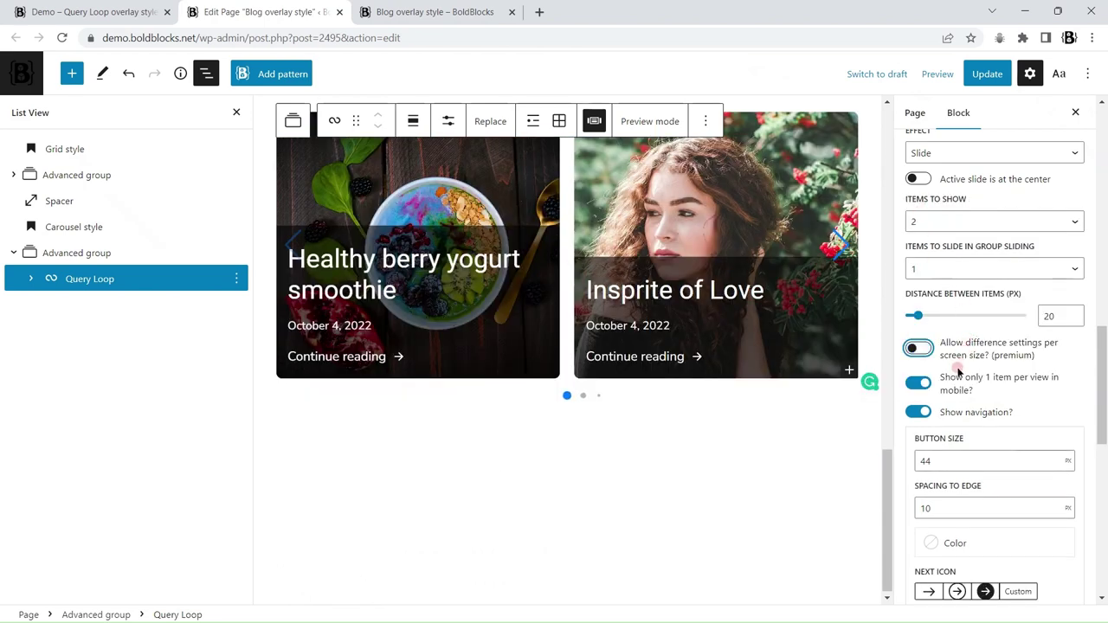
Step: Update the page and check the published version's carousel and grid in the iPhone 12 Pro preview
left_click(988, 74)
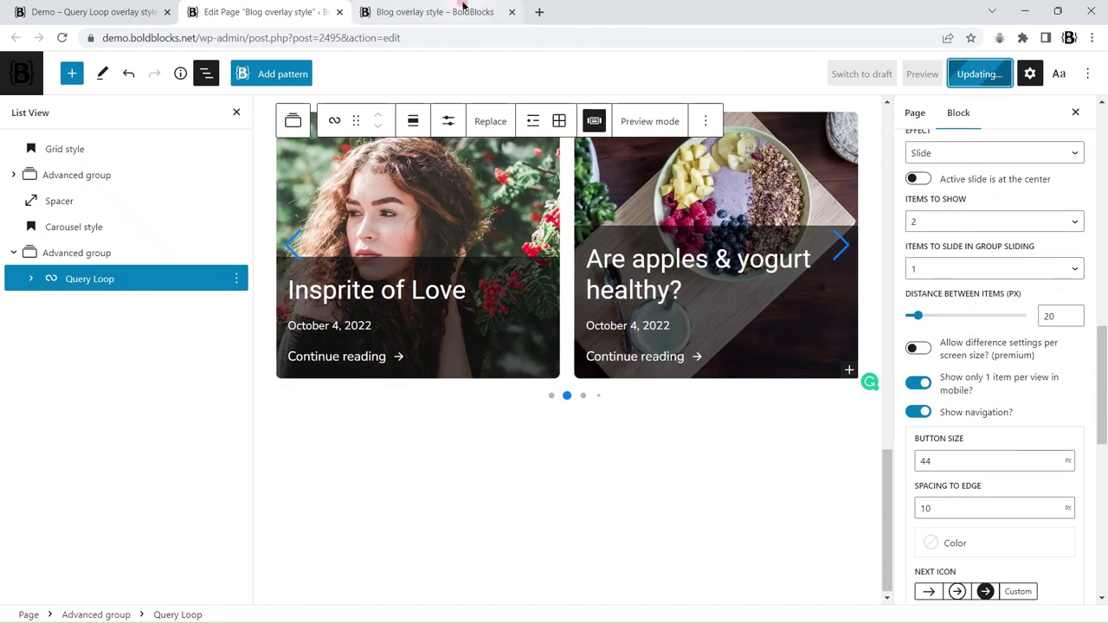
left_click(433, 12)
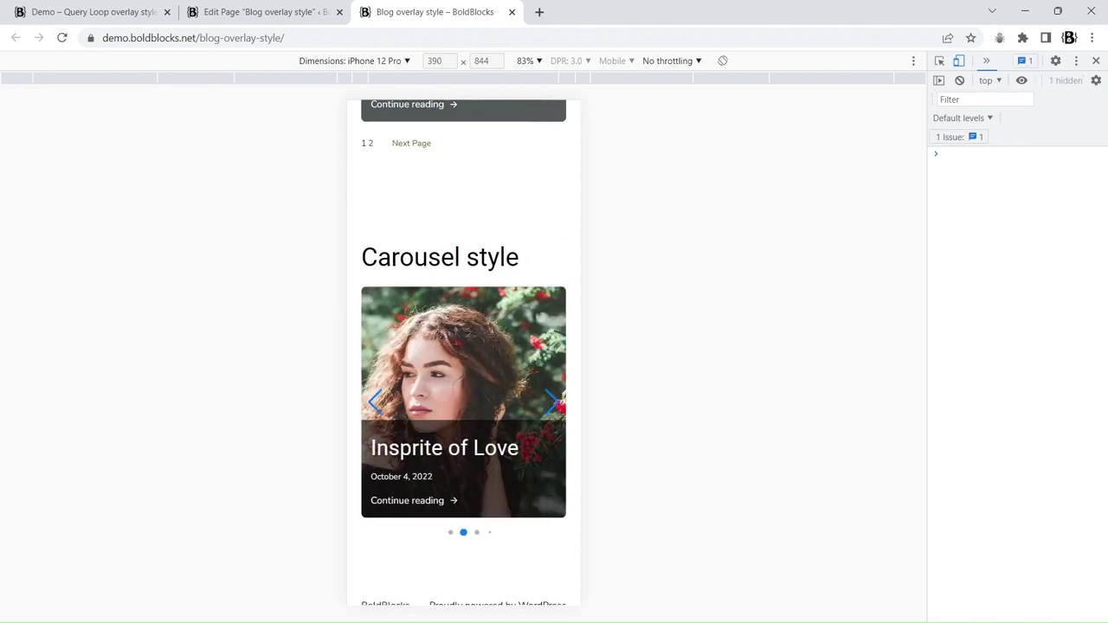
scroll(464, 346, "up", 8)
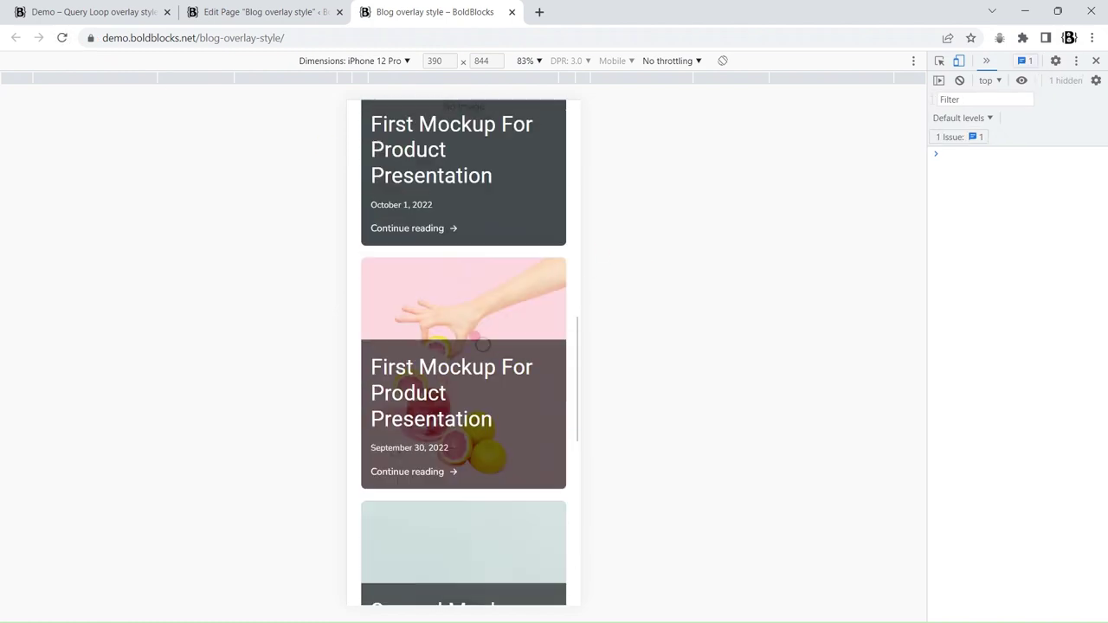
scroll(482, 345, "up", 10)
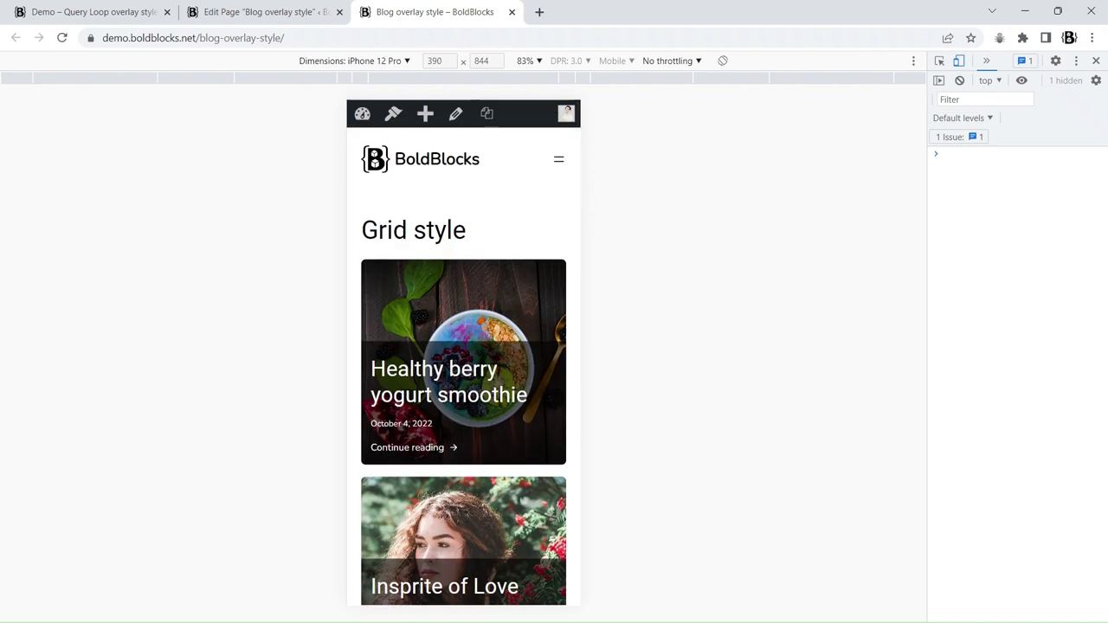
scroll(464, 346, "down", 10)
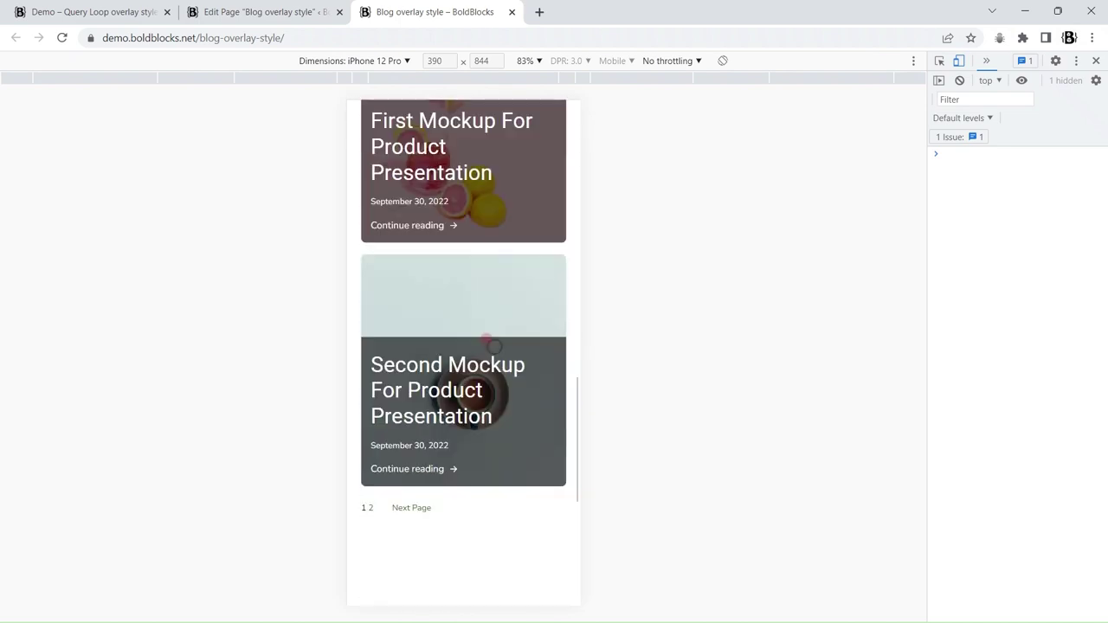
scroll(493, 346, "up", 10)
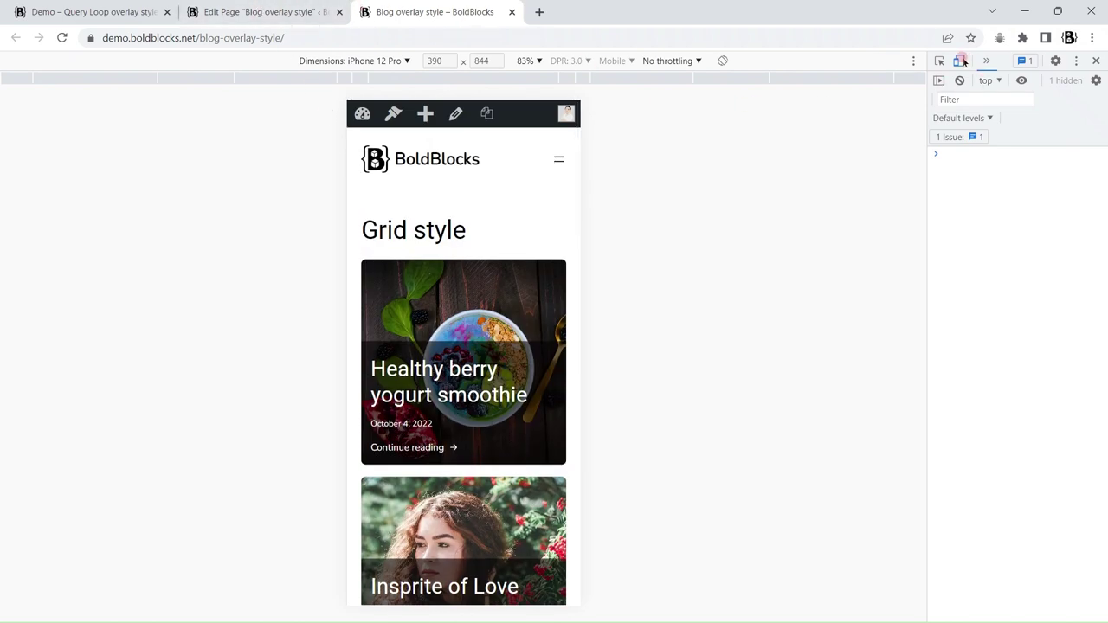
Step: Close the device emulation and developer tools on the published page, and return to the page editor
left_click(959, 60)
left_click(1096, 60)
left_click(234, 9)
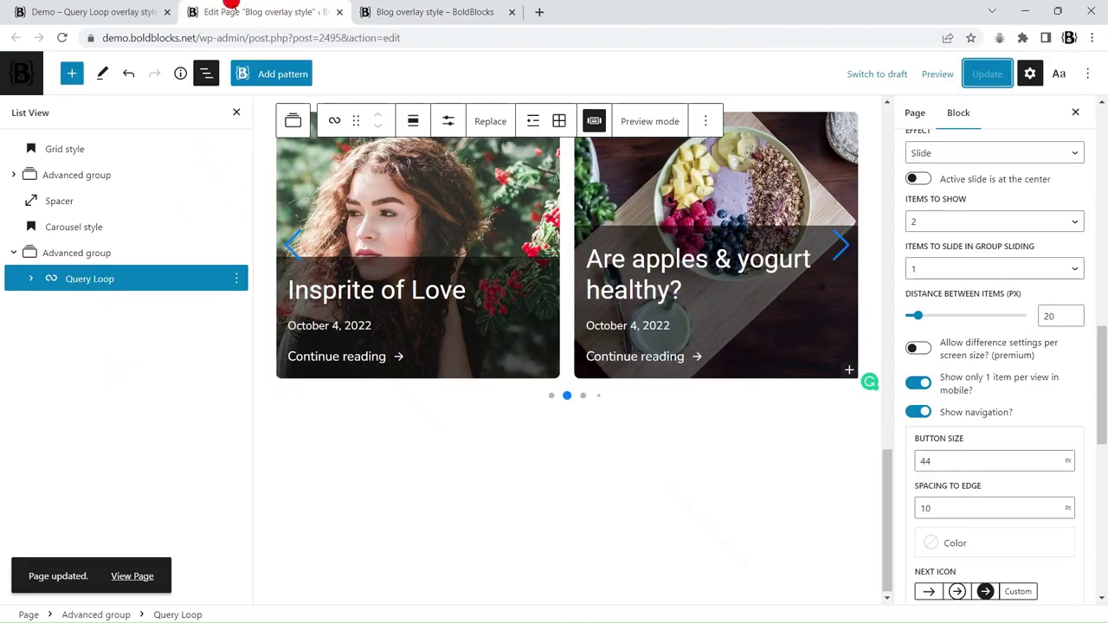
Step: Save the Advanced group under "Grid style" as a block variation named "Variation Query Loop grid overlay style"
scroll(491, 439, "up", 5)
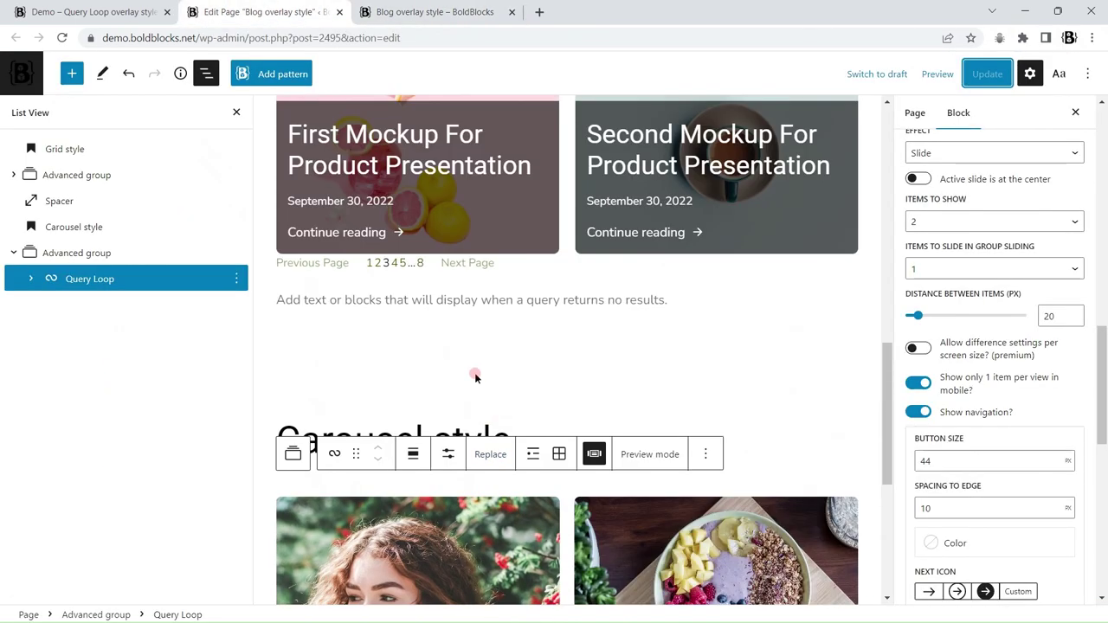
left_click(114, 173)
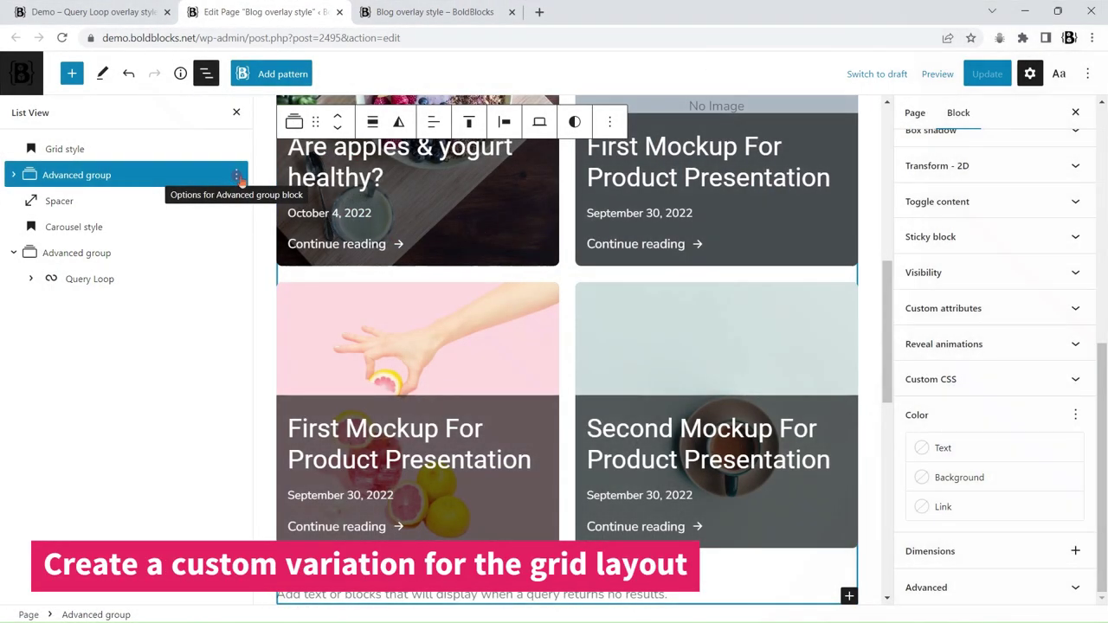
left_click(237, 176)
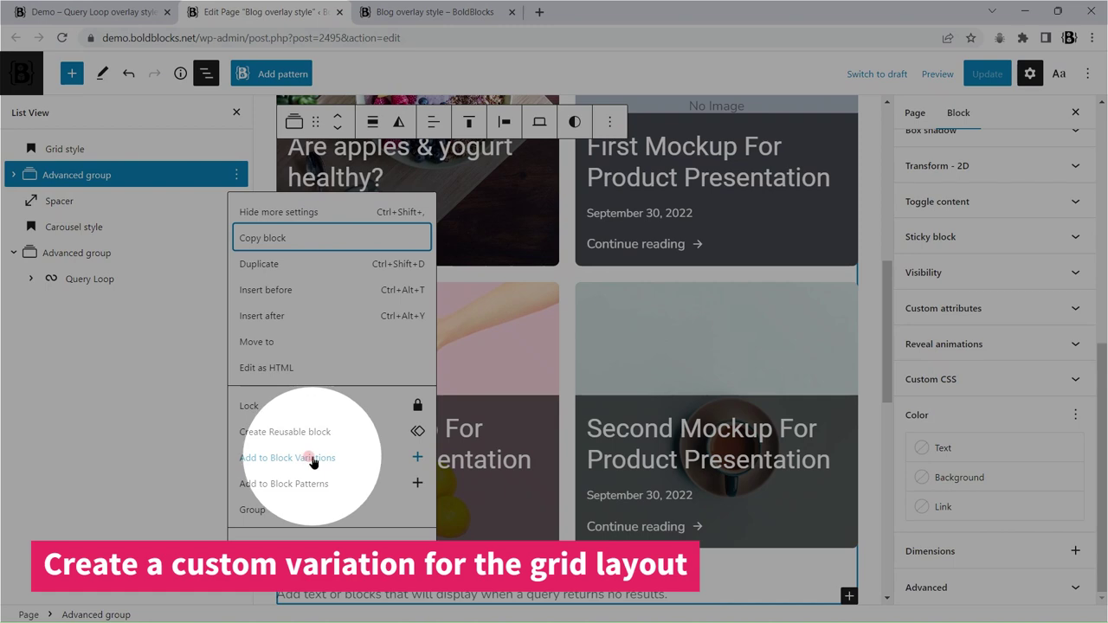
left_click(300, 456)
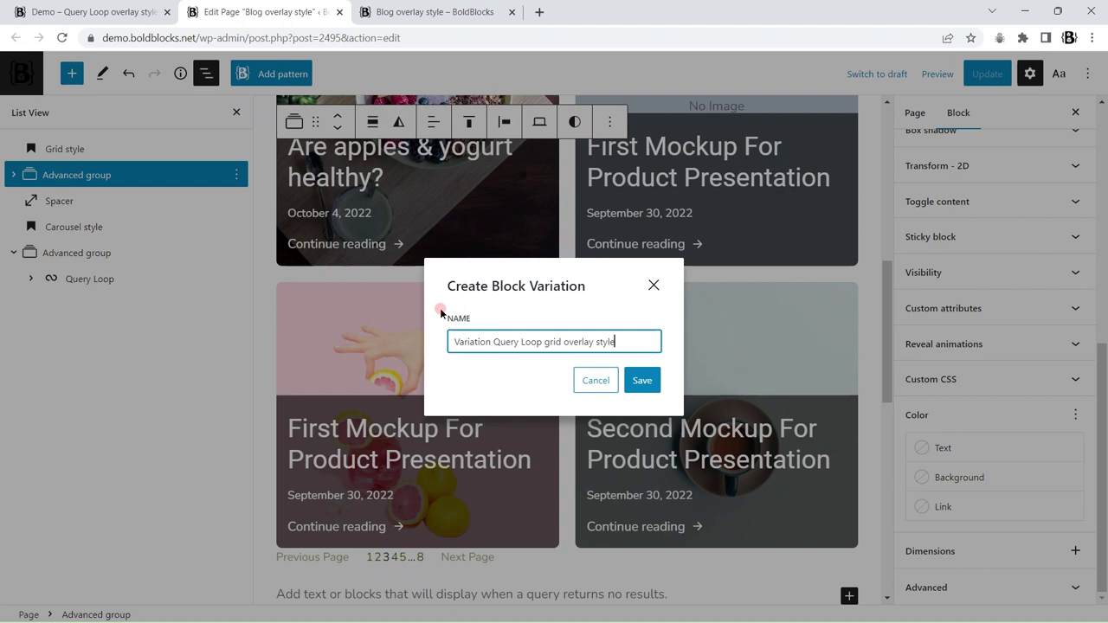
key("Return")
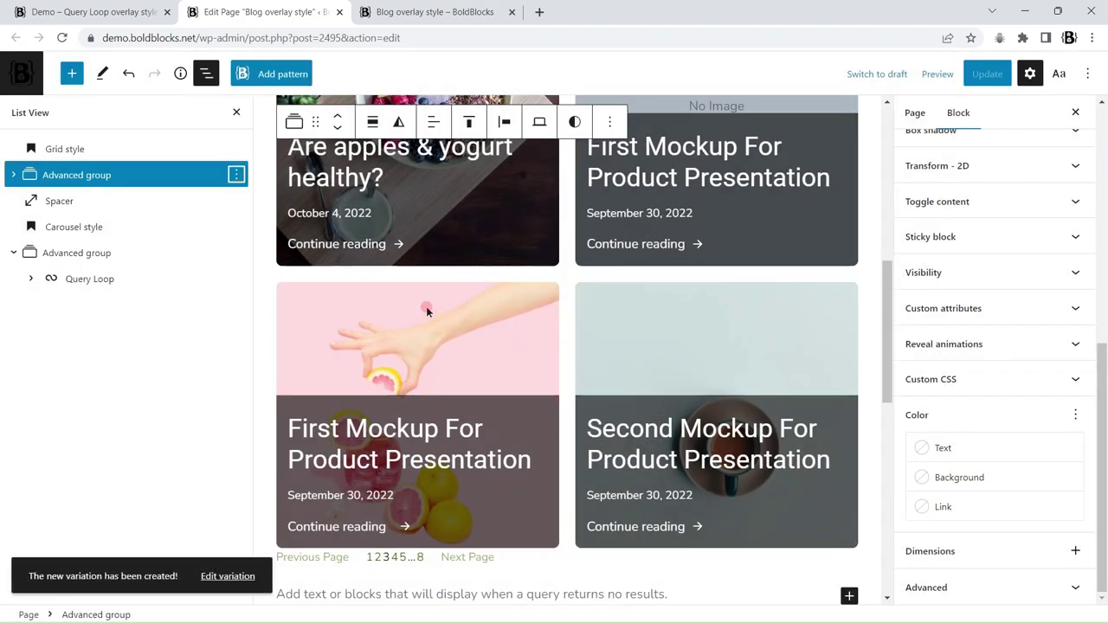
Step: Open the new grid block variation for editing in a separate tab and review its post layout
right_click(227, 586)
left_click(276, 448)
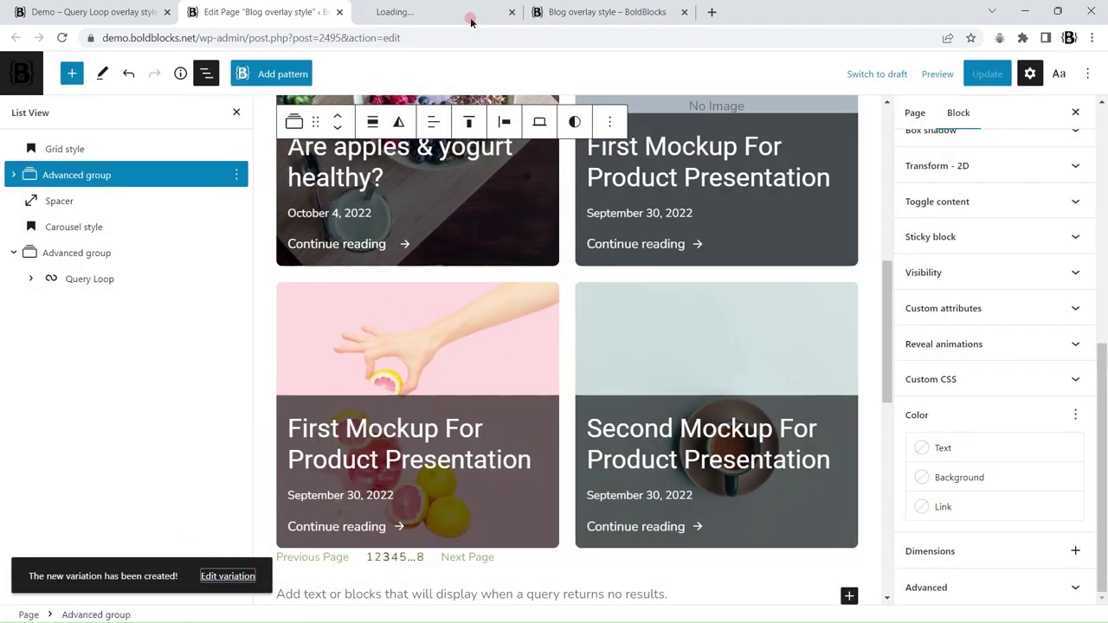
left_click(455, 7)
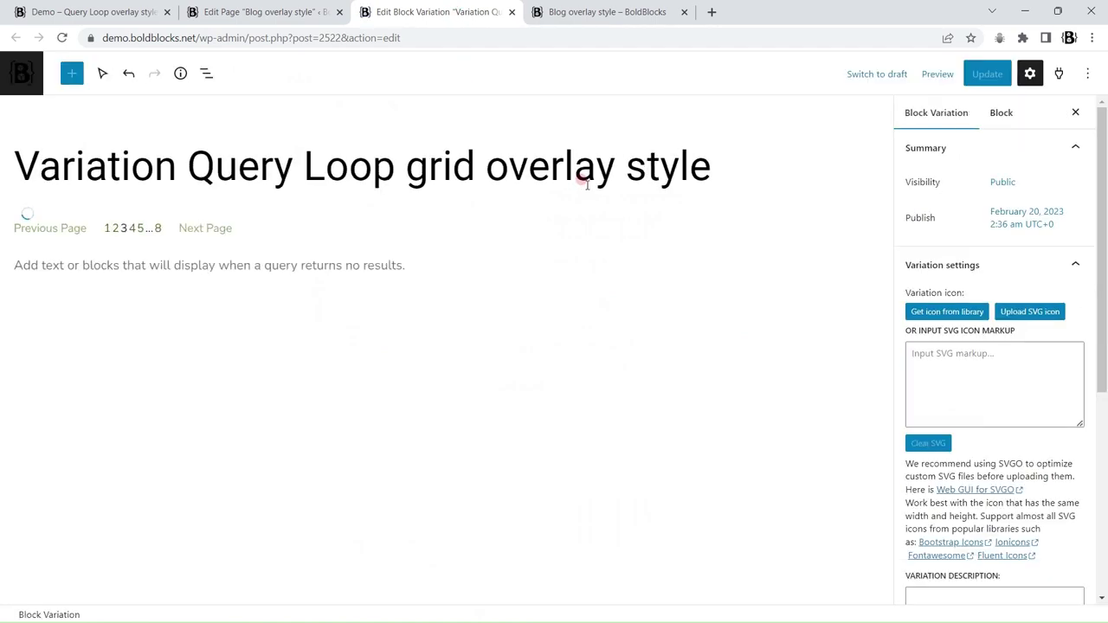
scroll(620, 323, "down", 2)
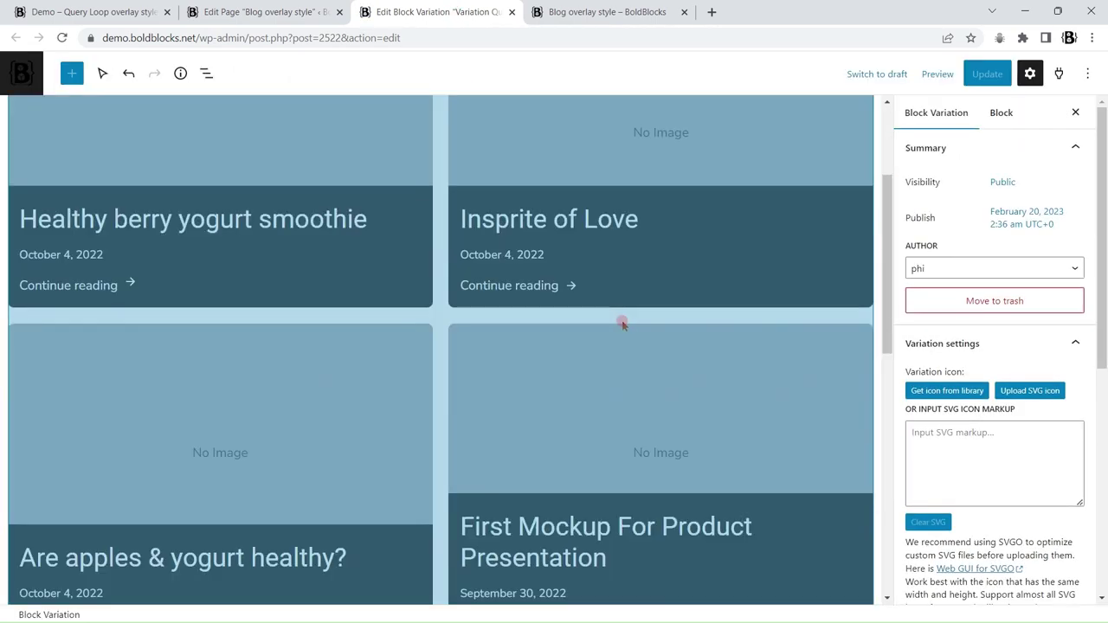
scroll(615, 295, "down", 5)
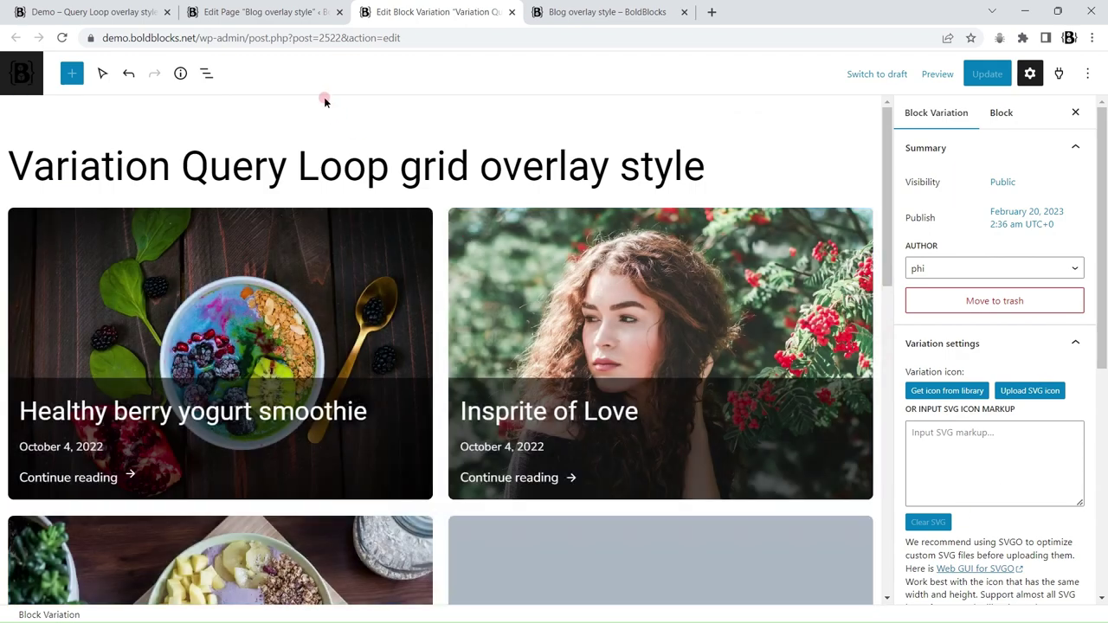
Step: Back in the page editor, save the carousel's Advanced group as a block variation named "Variation Query Loop carousel overlay style"
left_click(259, 12)
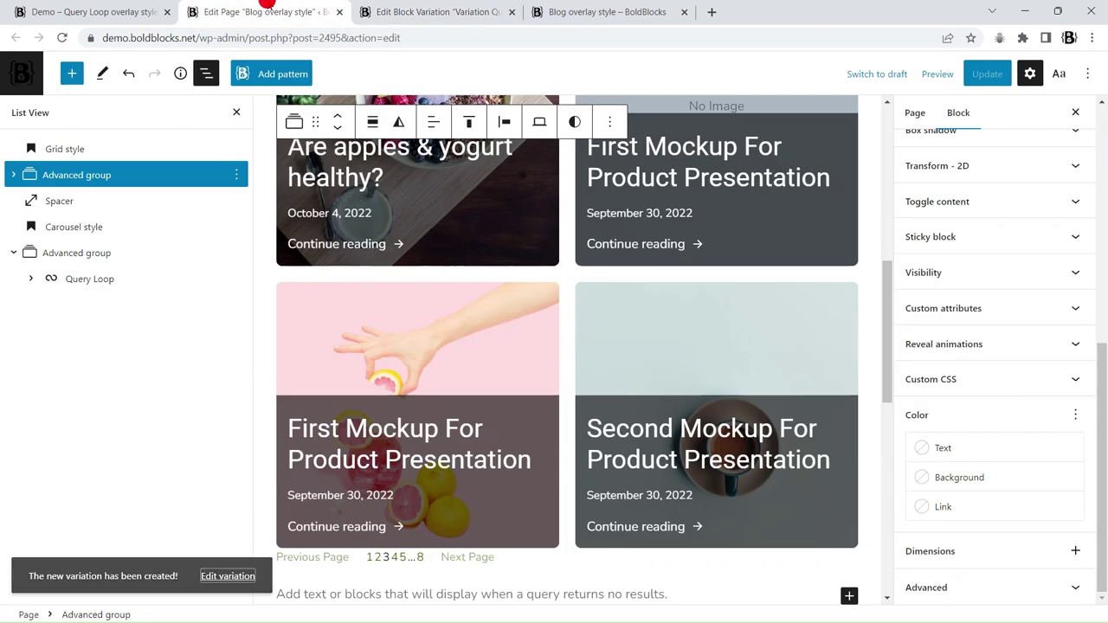
left_click(236, 253)
left_click(288, 536)
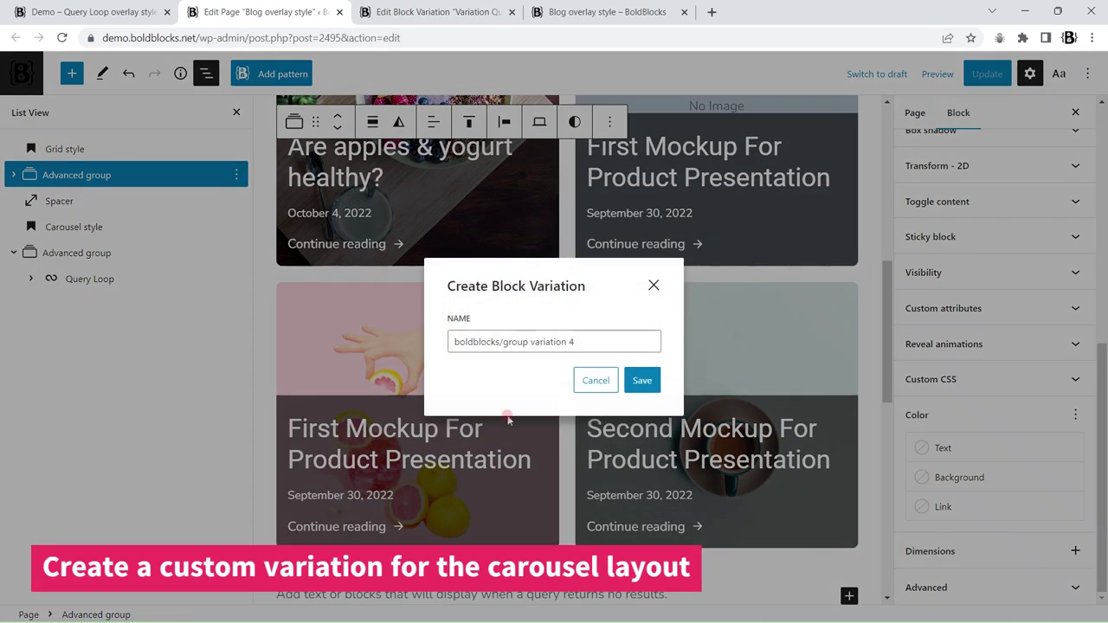
key("ctrl+a")
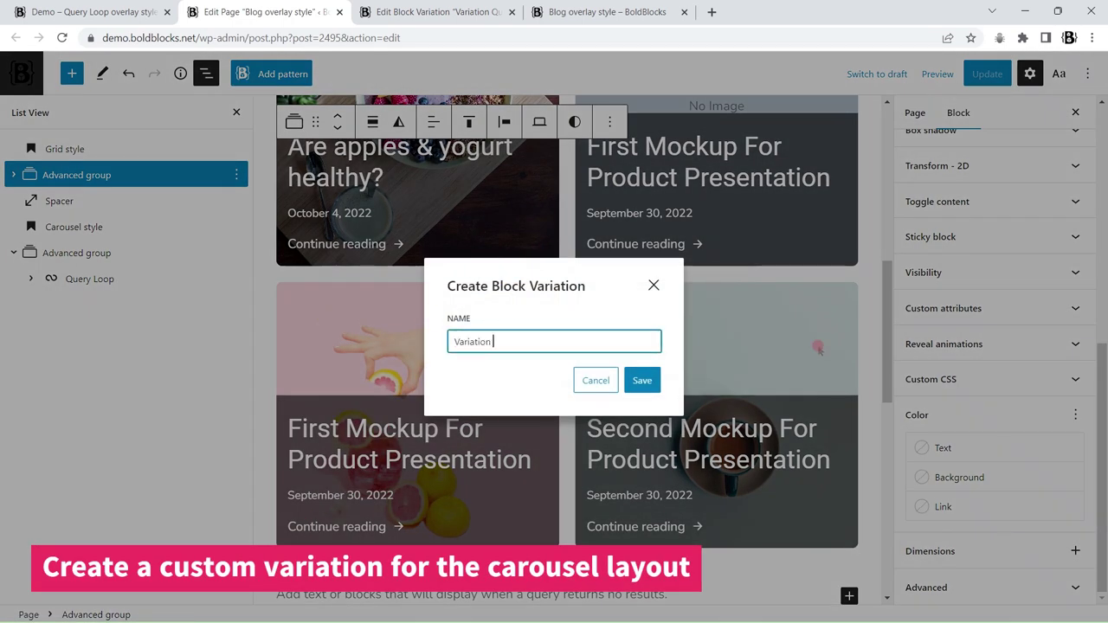
type("Variation Query Loop carousel over")
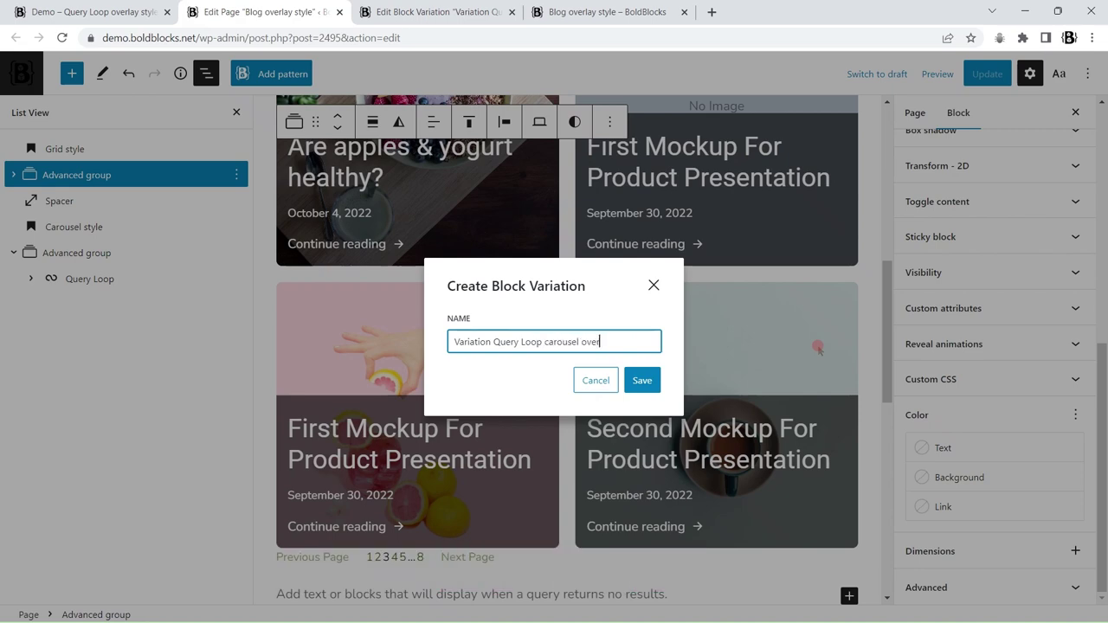
type("lay style")
key("Return")
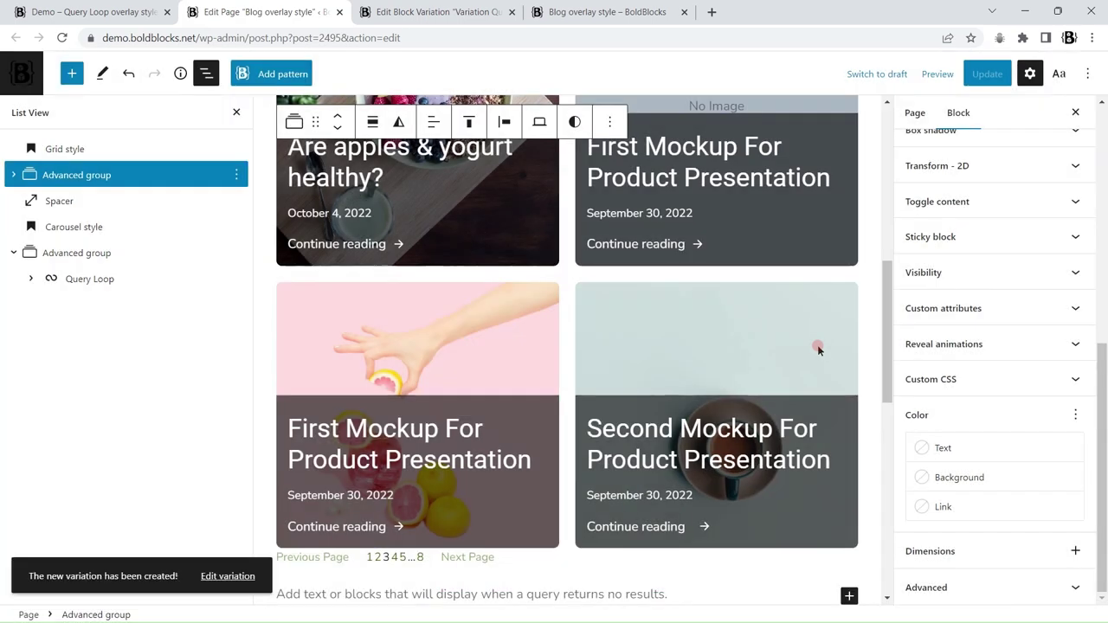
Step: Leave the block variation editor and create a new page titled "Test variation"
left_click(472, 6)
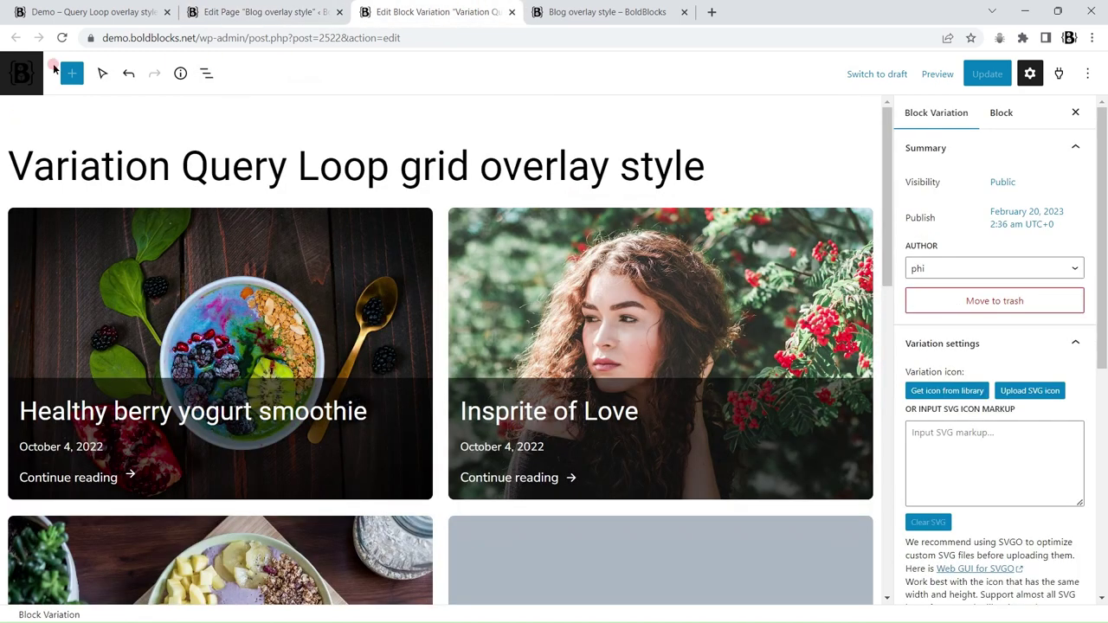
left_click(24, 69)
mouse_move(163, 76)
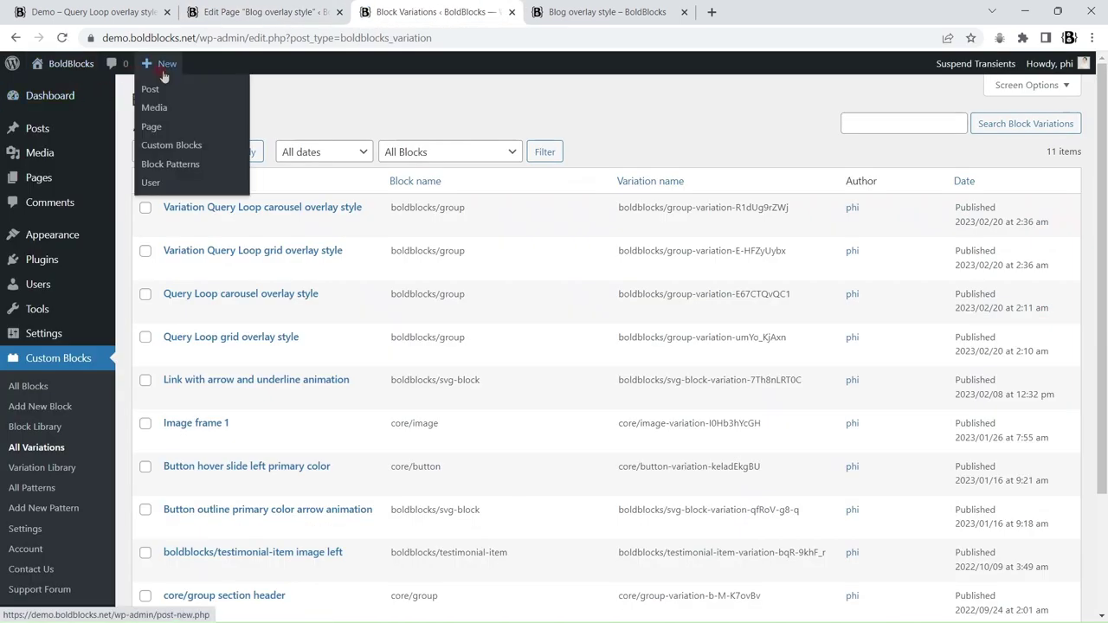
left_click(152, 131)
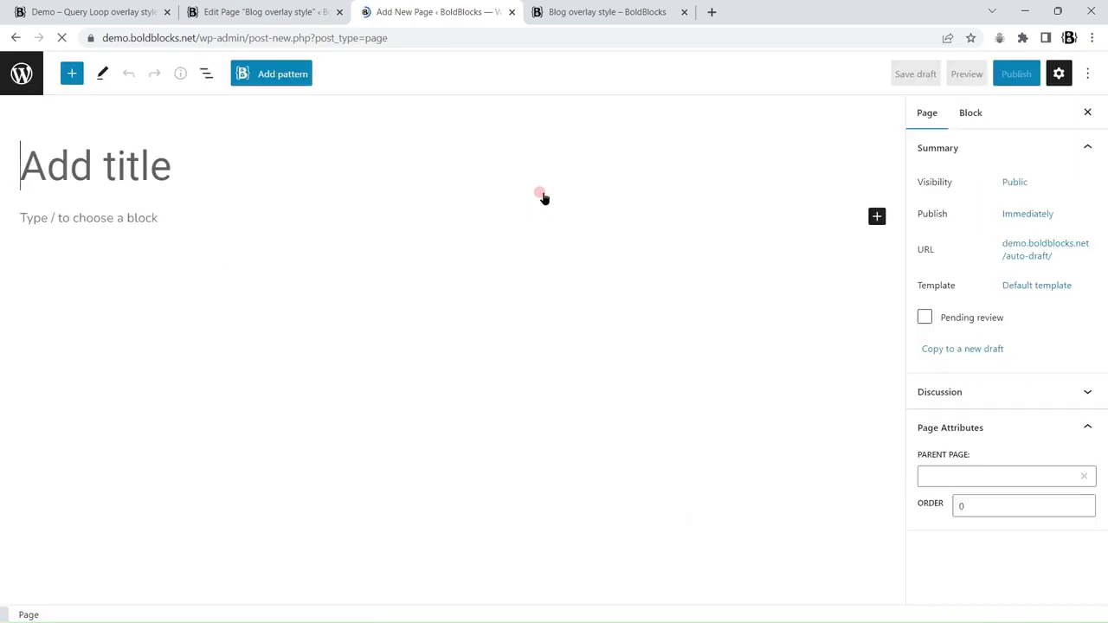
type("Tes")
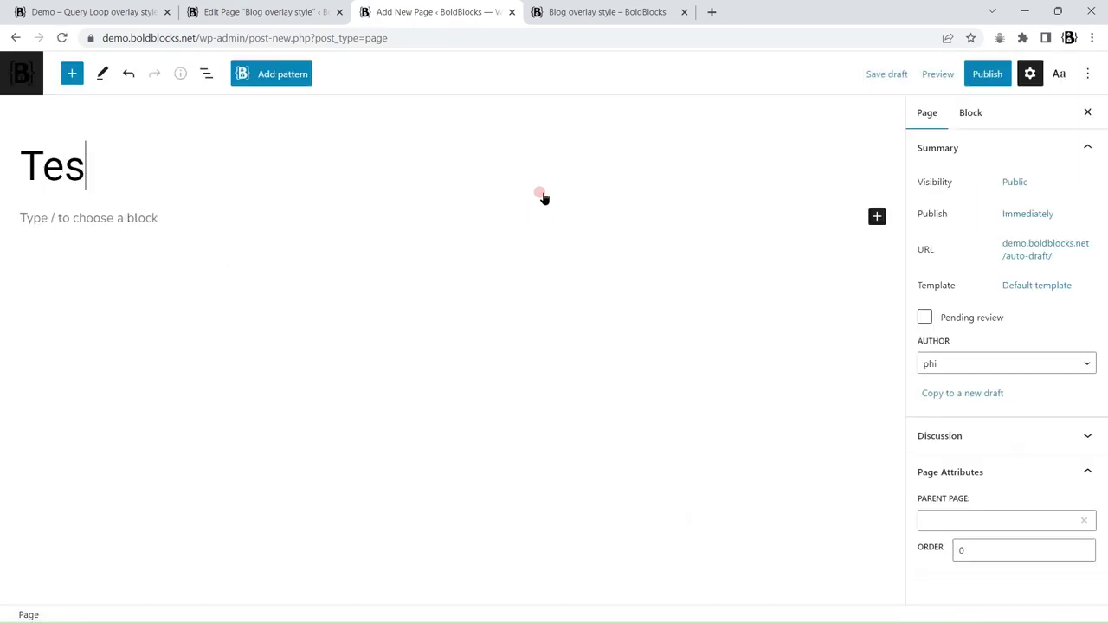
type("t variation")
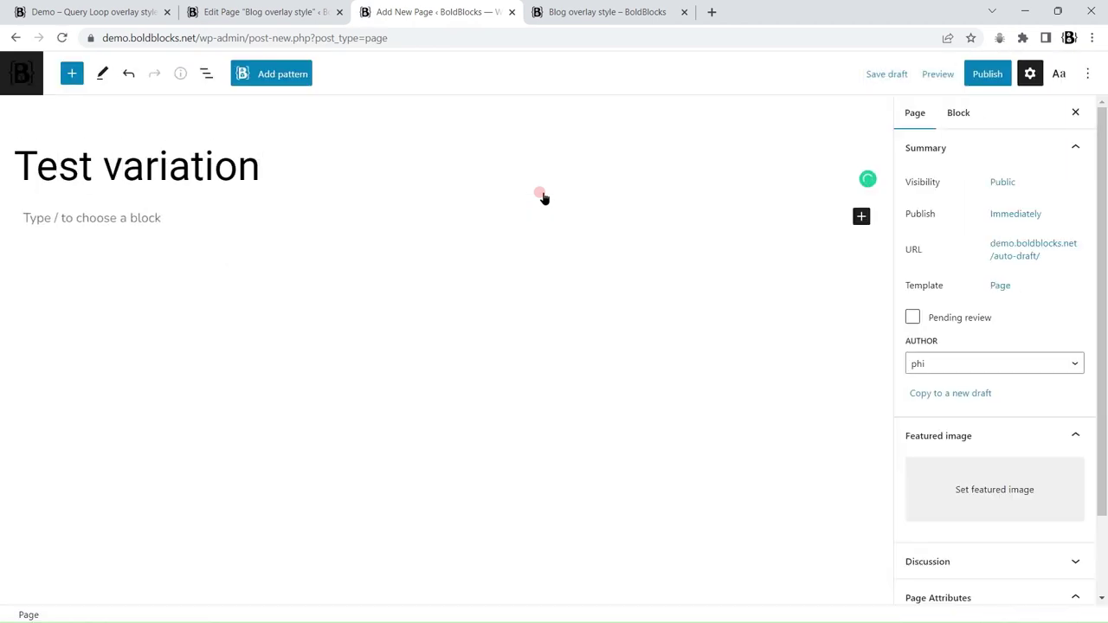
Step: Search the block library for "query" and insert the "Query Loop grid overlay style" variation below the title
left_click(149, 225)
left_click(74, 74)
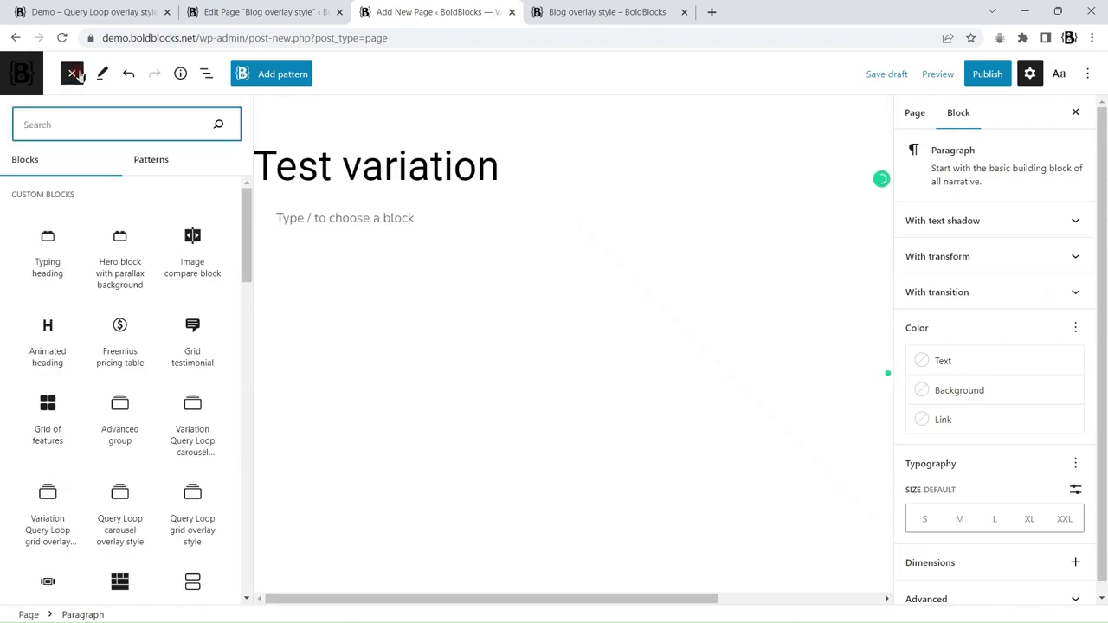
type("query")
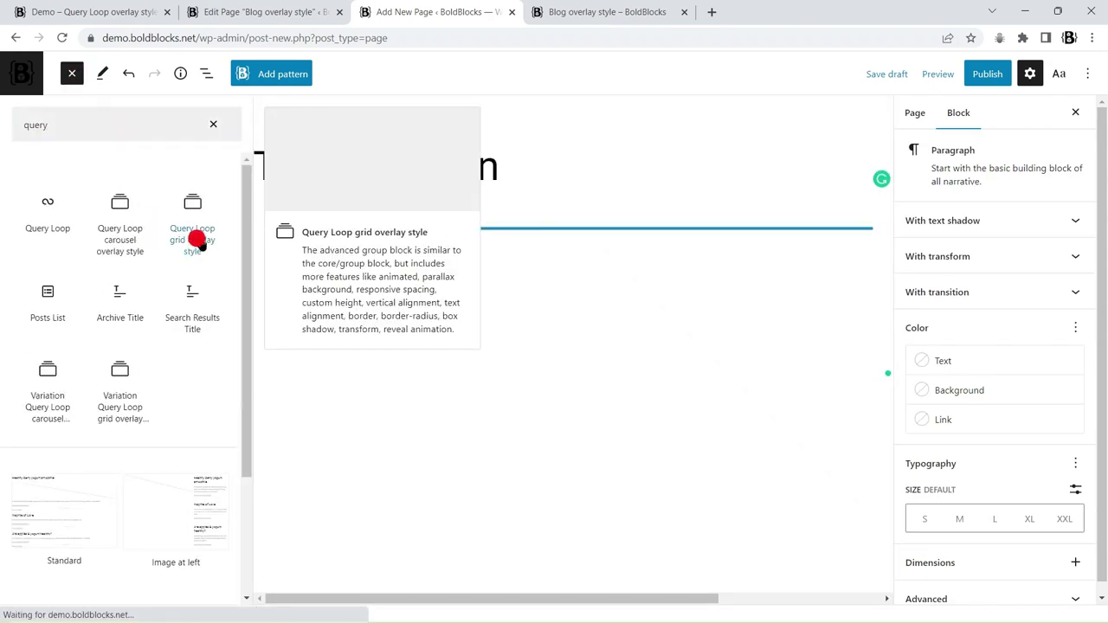
left_click(196, 241)
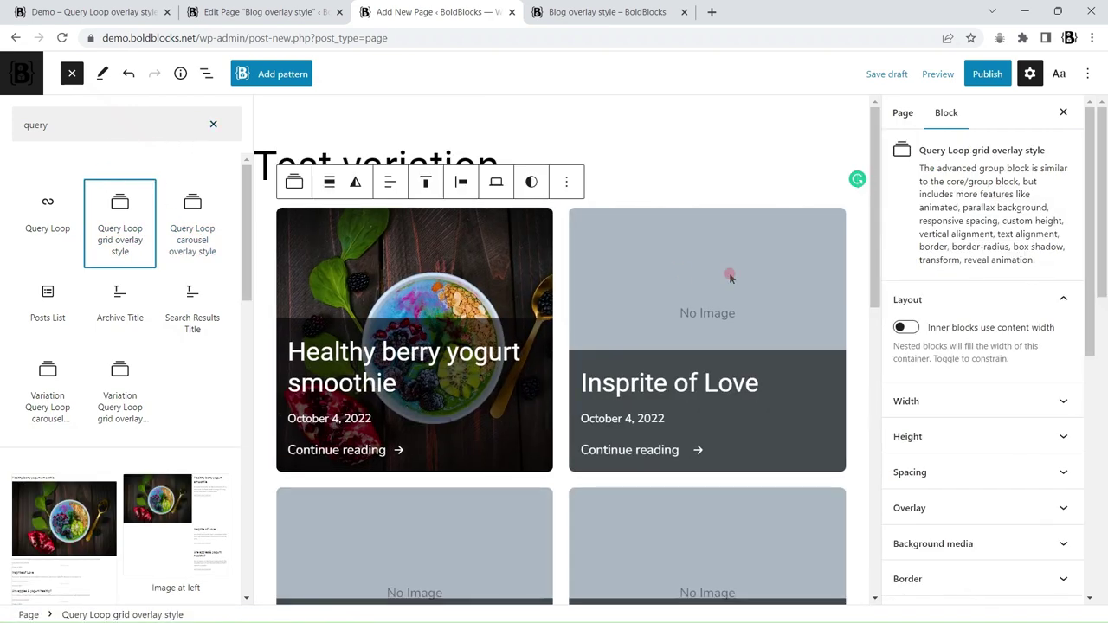
scroll(735, 275, "down", 5)
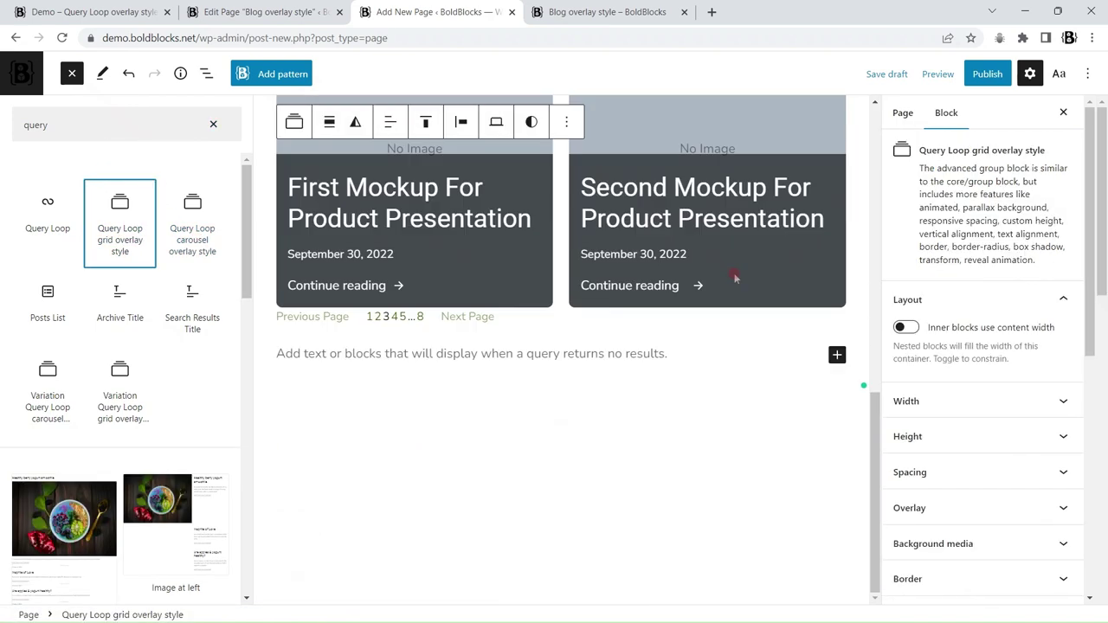
Step: Insert the "Query Loop carousel overlay style" variation below the grid and preview its Query Loop as a carousel in the editor
left_click(206, 241)
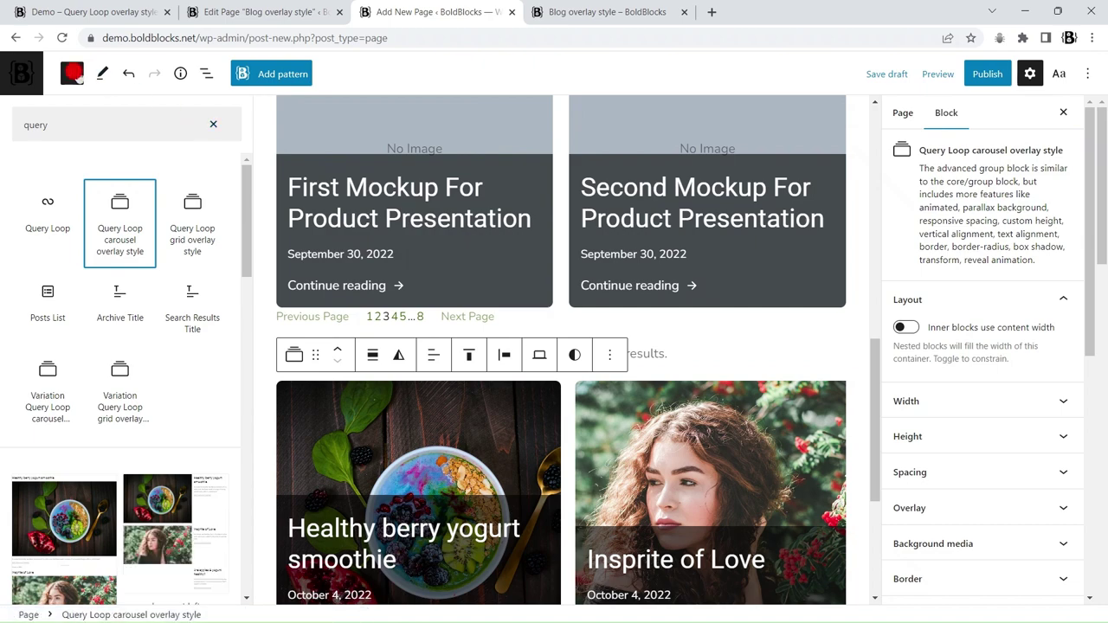
left_click(548, 211)
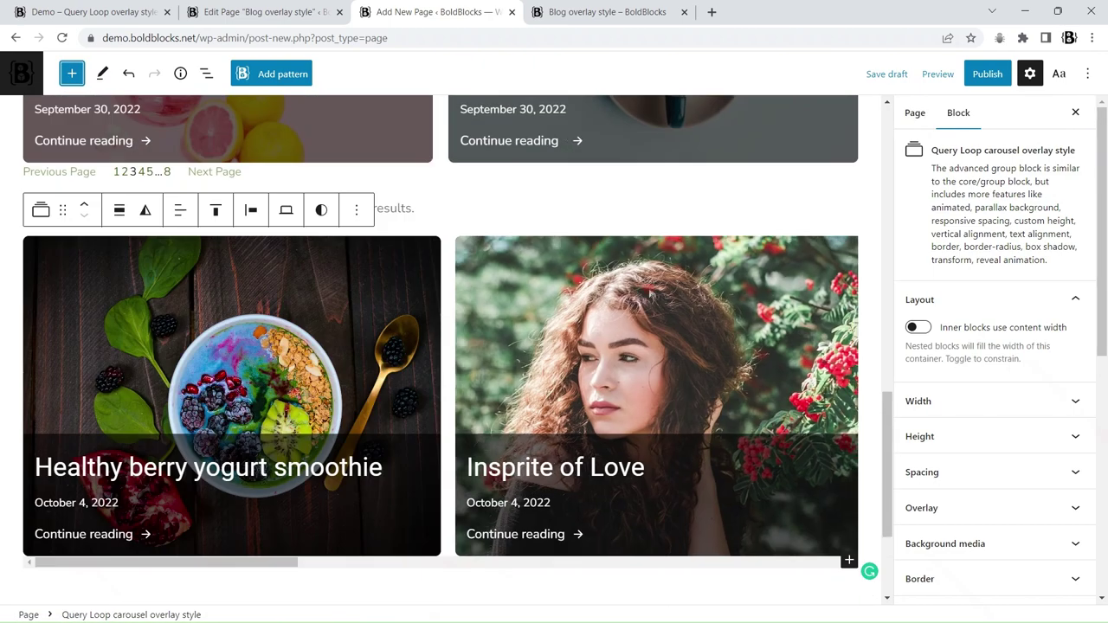
left_click(202, 262)
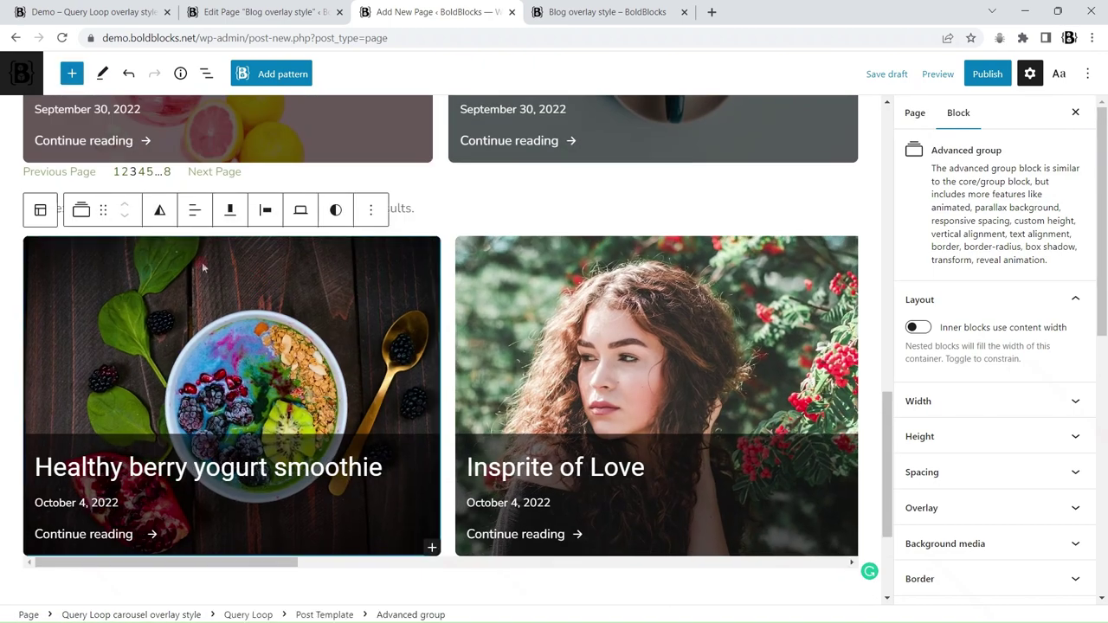
left_click(249, 615)
left_click(386, 221)
left_click(402, 256)
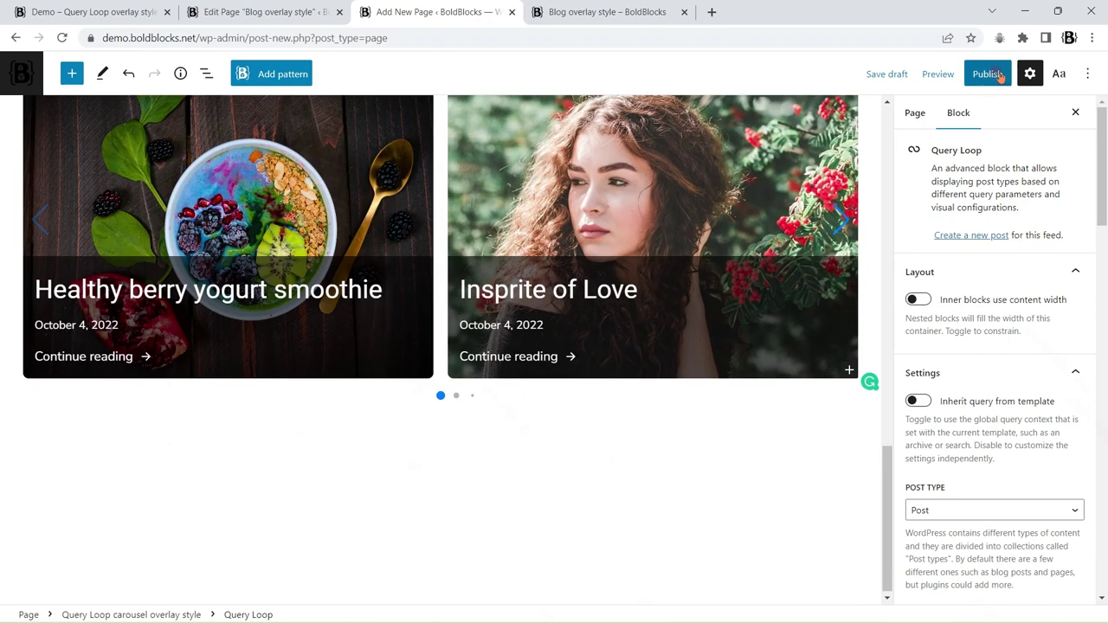
Step: Publish the test page and open its live version in a separate tab
left_click(985, 74)
left_click(974, 73)
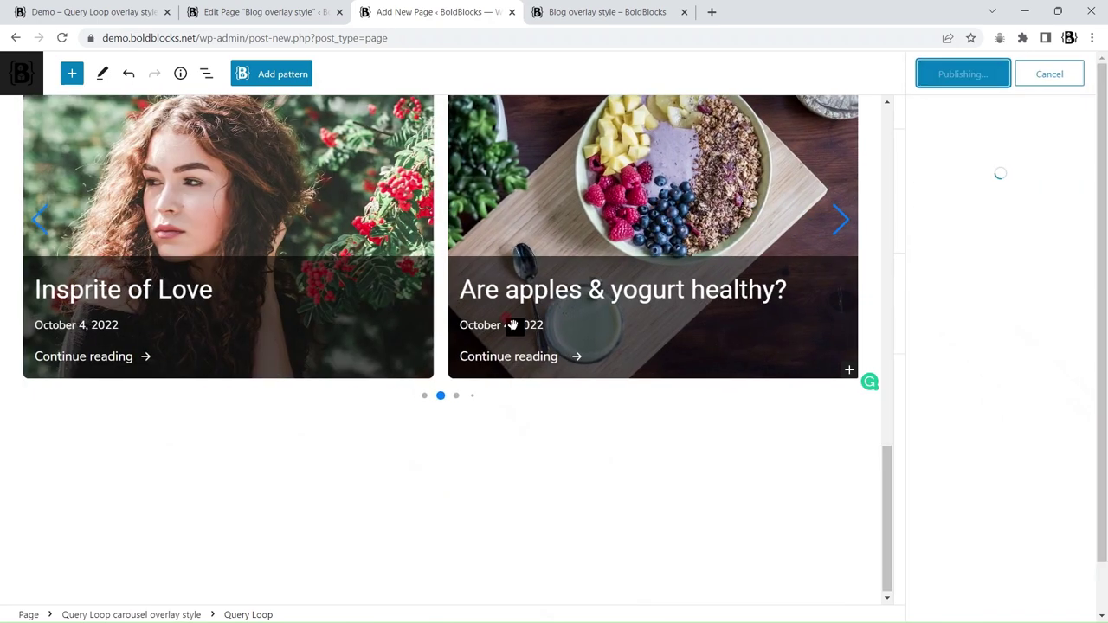
right_click(130, 579)
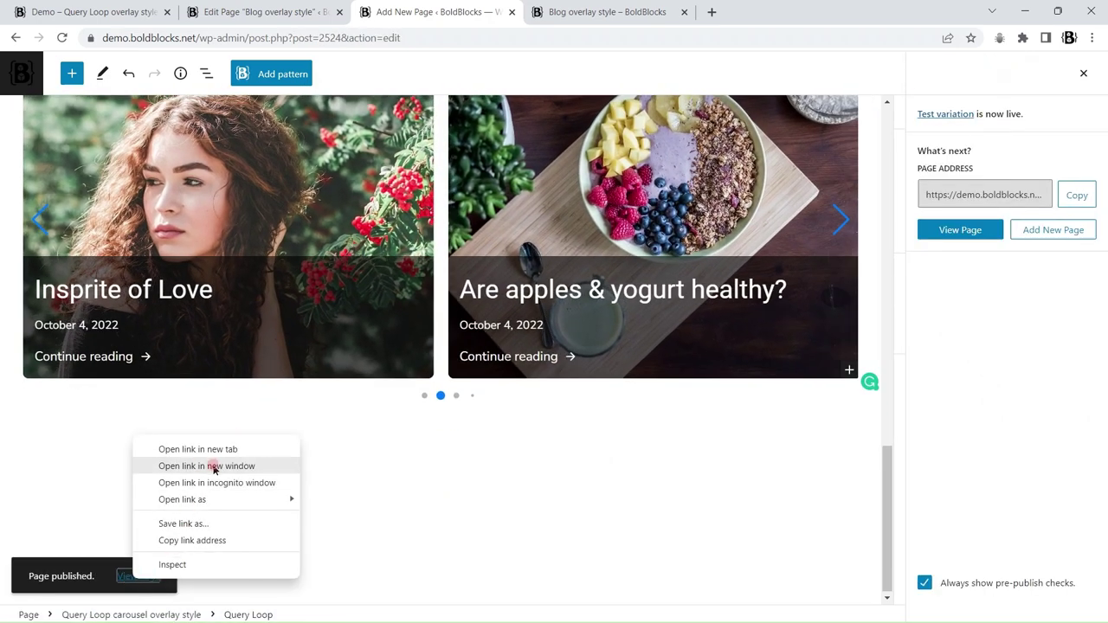
left_click(195, 378)
left_click(594, 14)
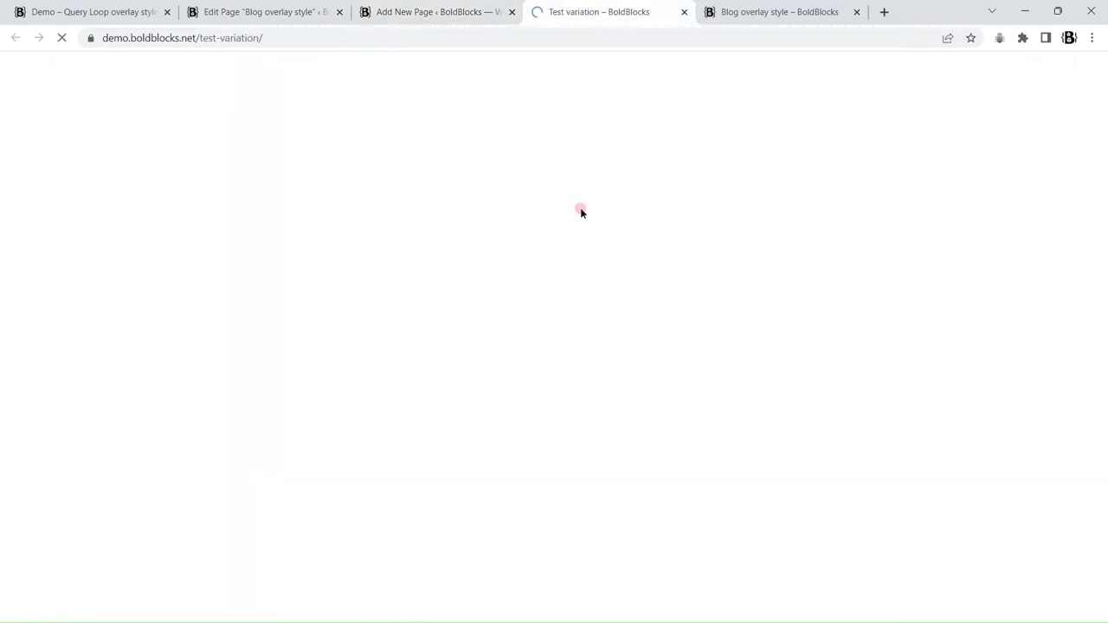
Step: Examine the grid and carousel sections on the published test page
scroll(581, 211, "down", 12)
scroll(581, 211, "up", 12)
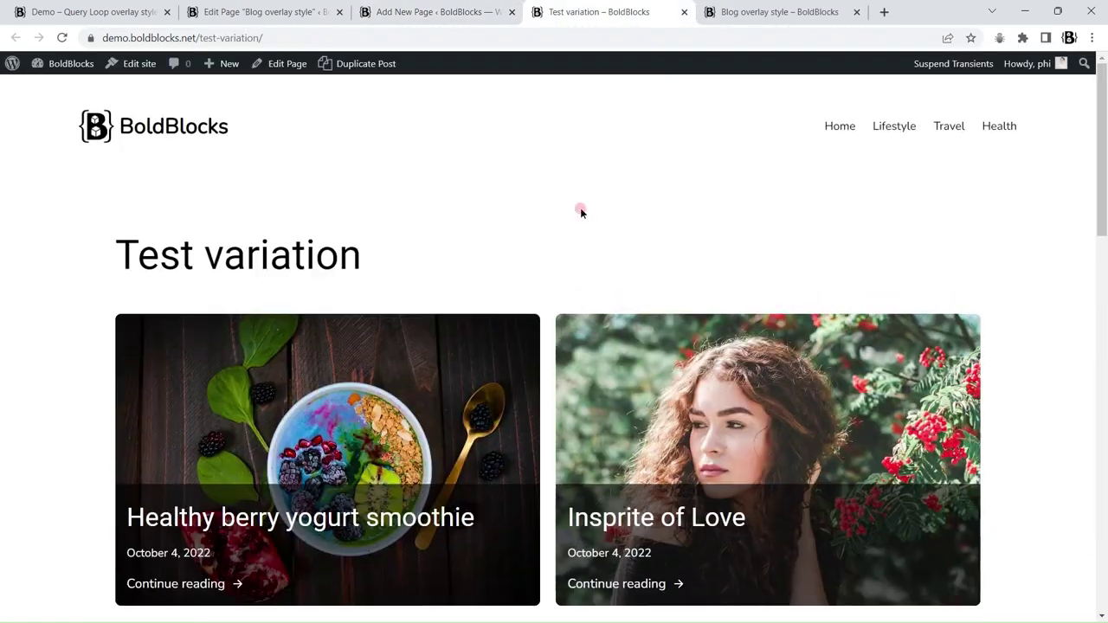
scroll(580, 208, "down", 12)
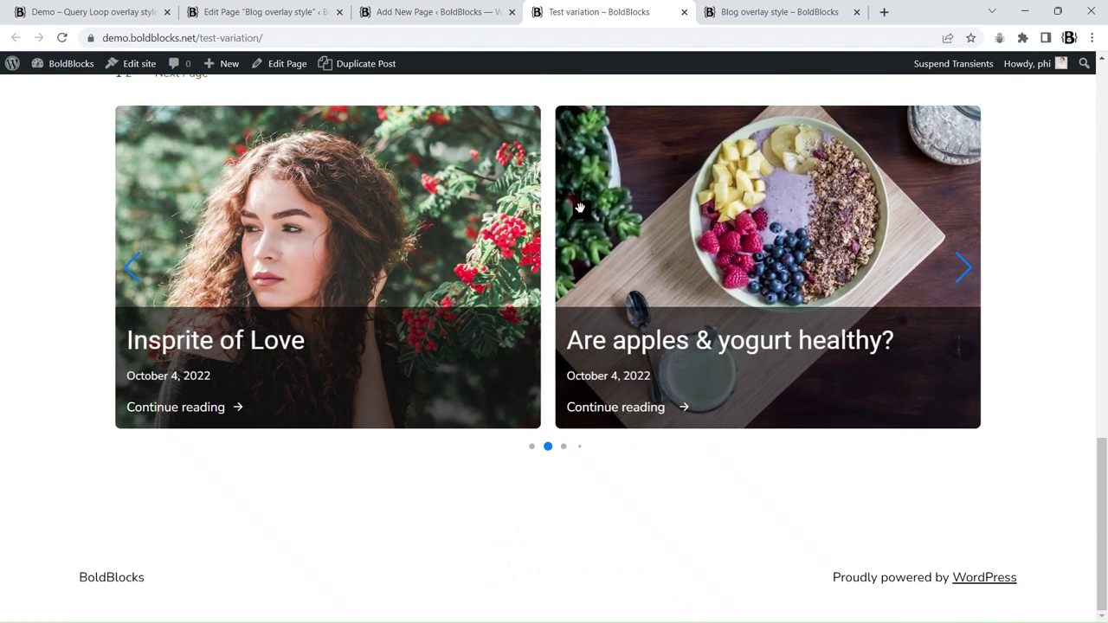
scroll(580, 208, "up", 4)
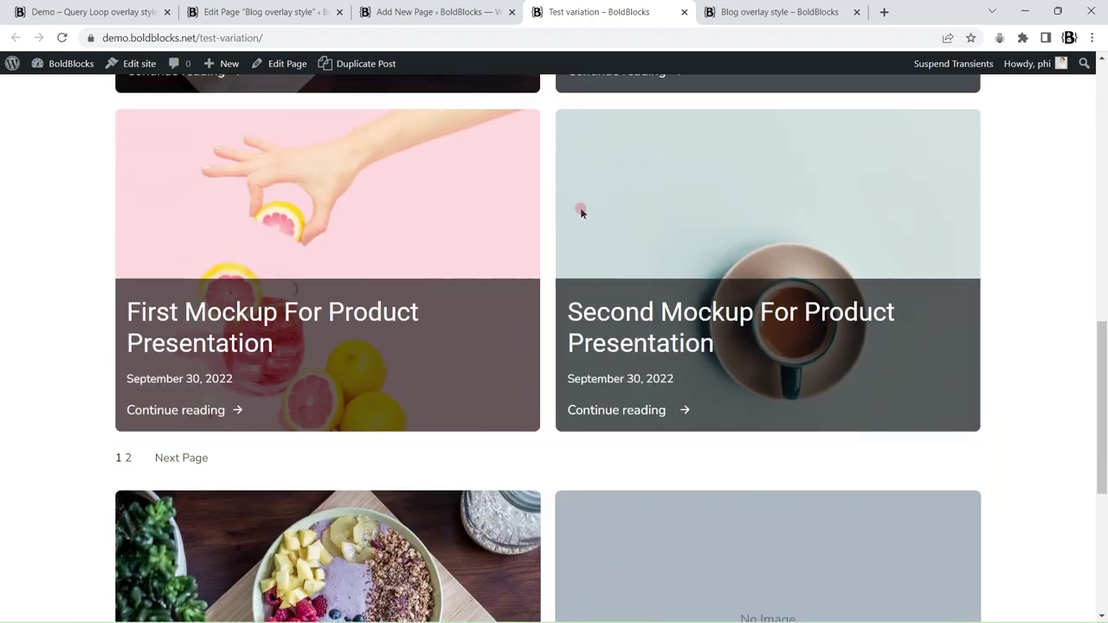
scroll(580, 211, "up", 5)
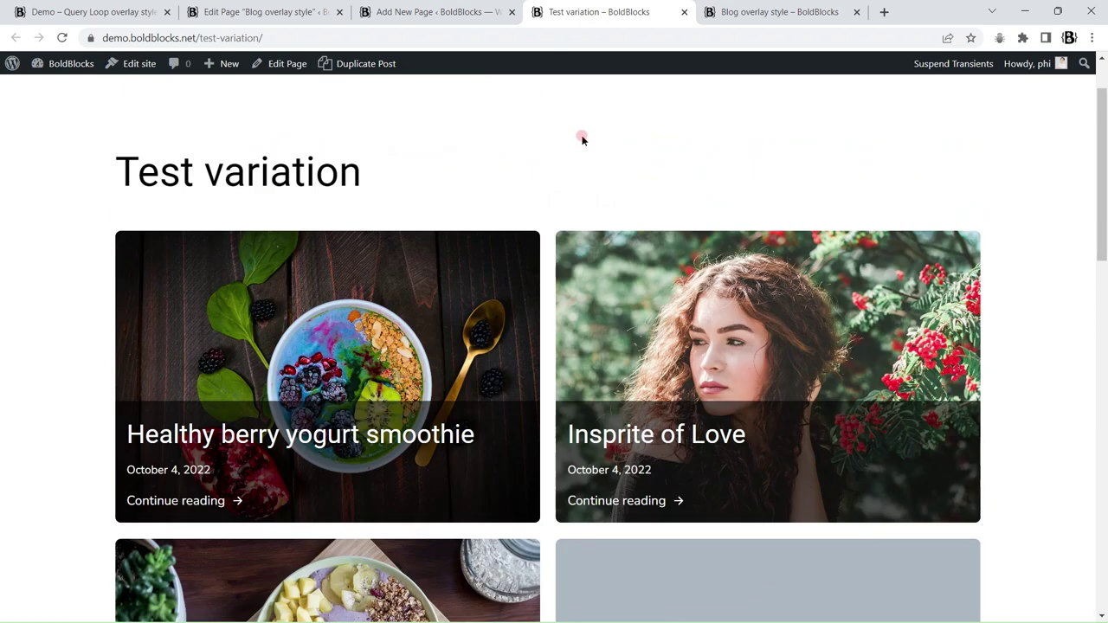
Step: In the "Blog overlay style" page editor, save the grid's Advanced group as a block pattern named "Pattern Query Loop grid of posts overlay style"
left_click(259, 11)
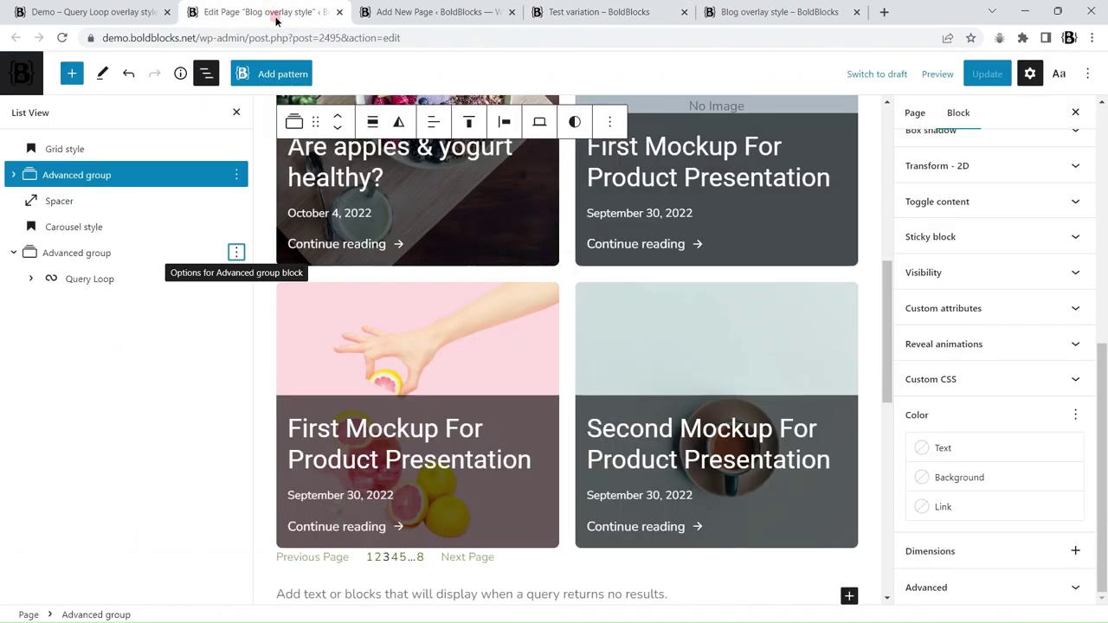
left_click(236, 175)
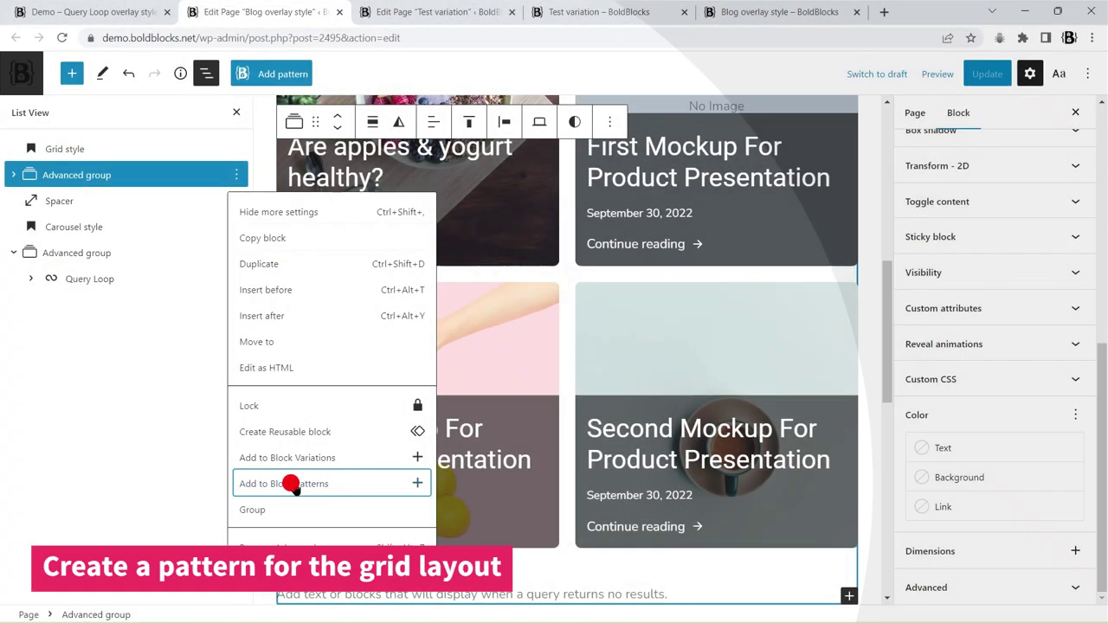
left_click(292, 484)
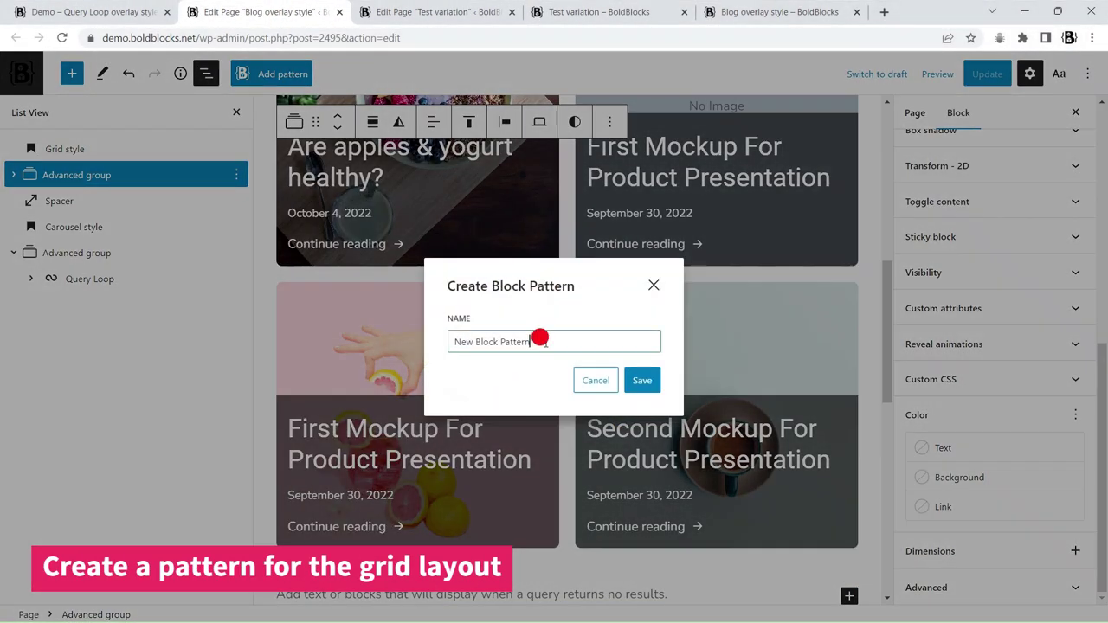
left_click_drag(539, 338, 677, 305)
type("Pattern ")
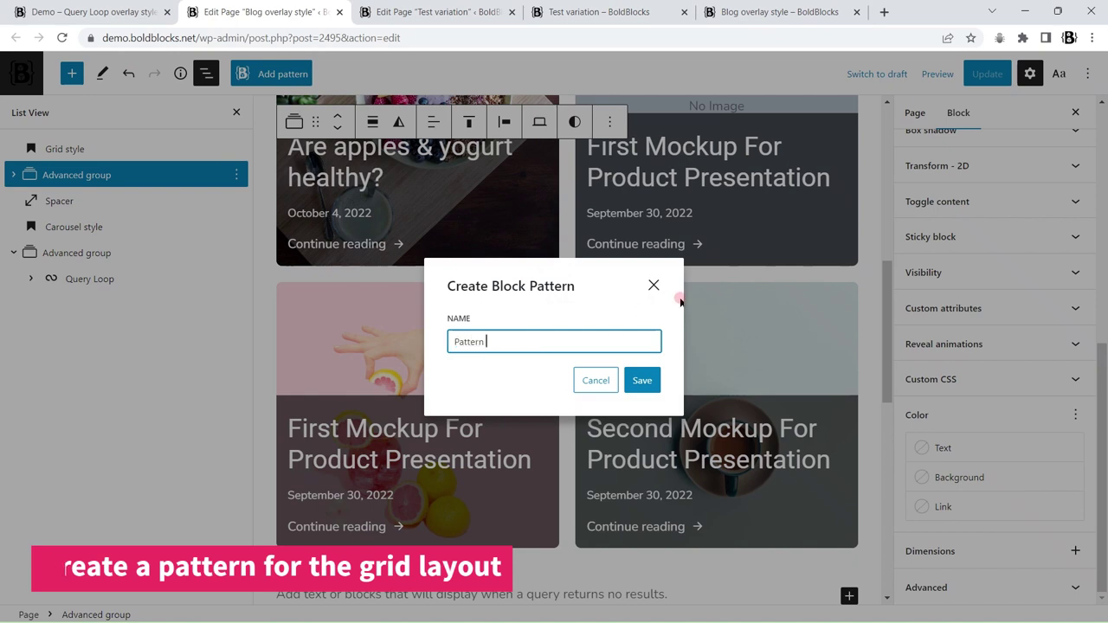
type("Query Loop grid of posts overlay style")
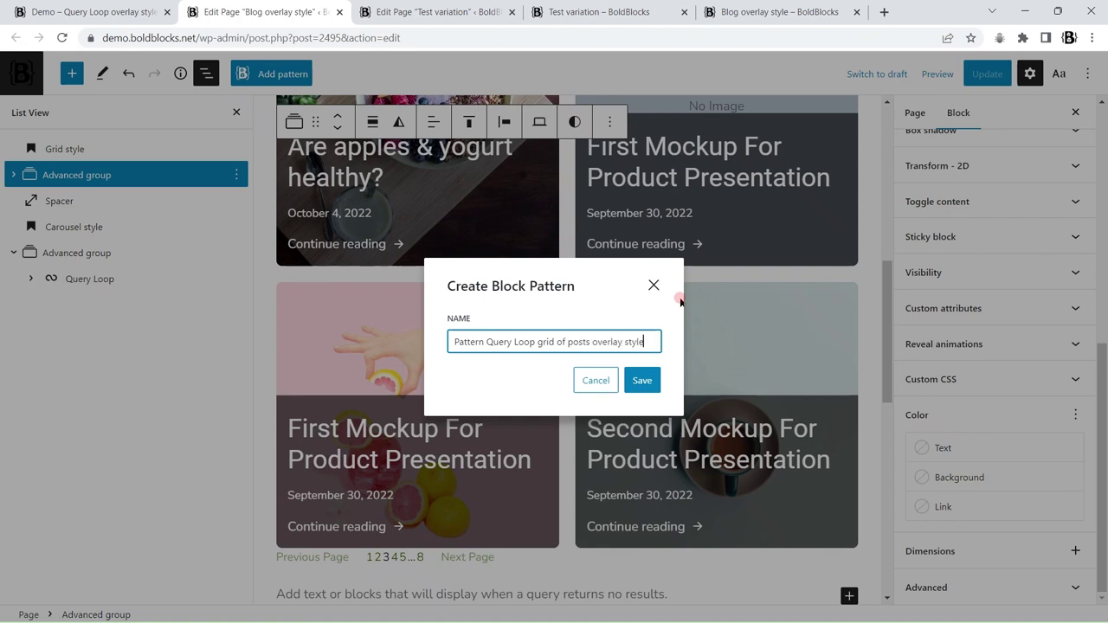
key("Return")
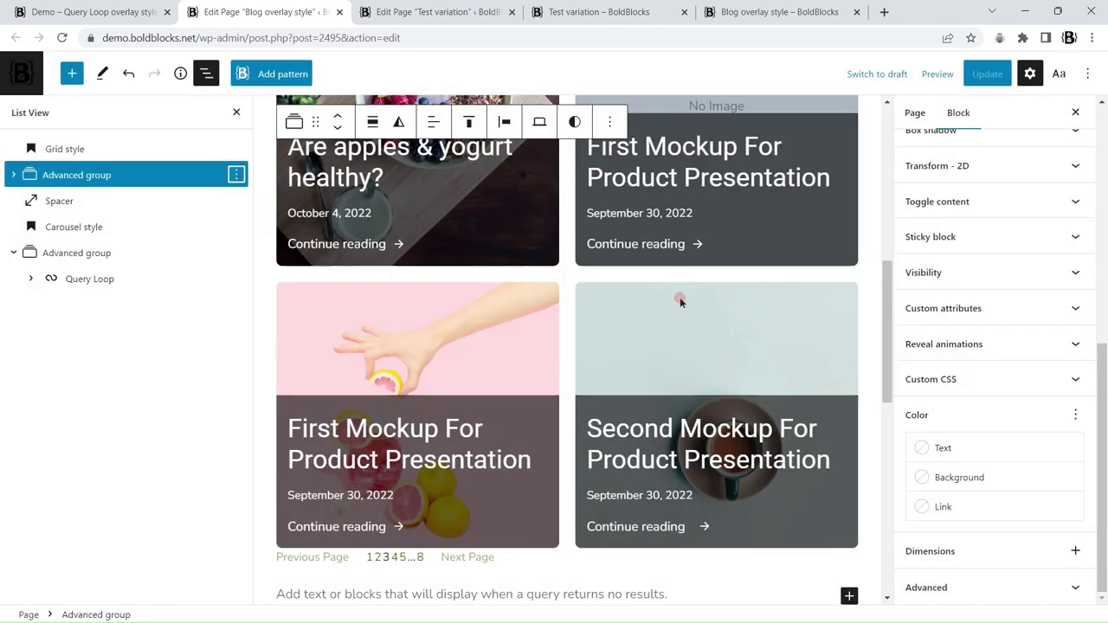
Step: Save the Advanced group under "Carousel style" as a block pattern named "Pattern Query Loop carousel of posts overlay style"
left_click(105, 253)
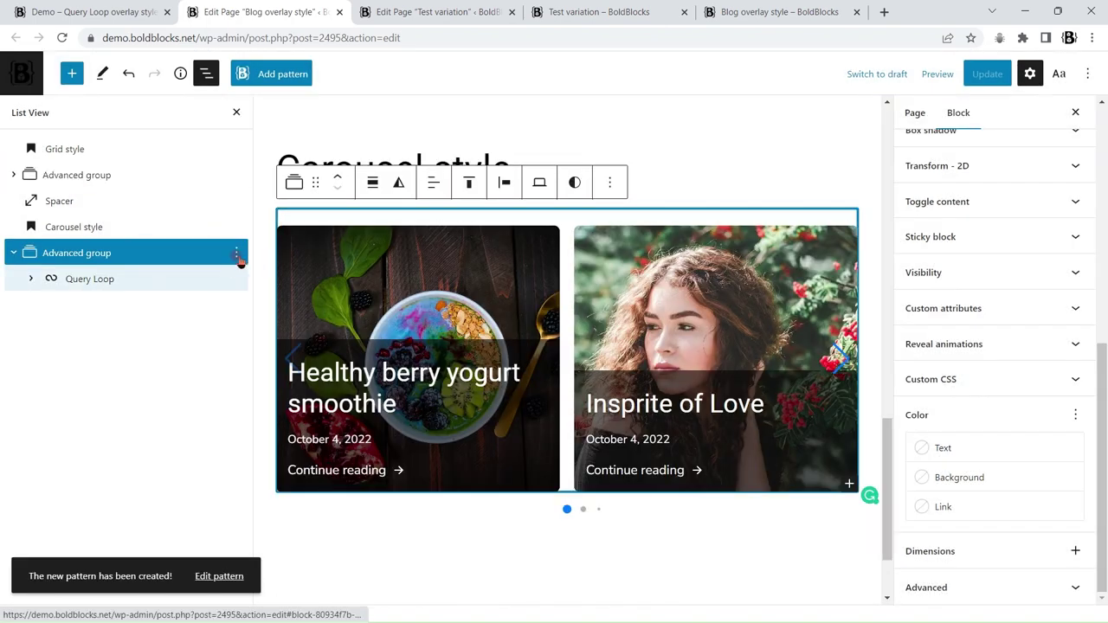
left_click(235, 252)
left_click(307, 562)
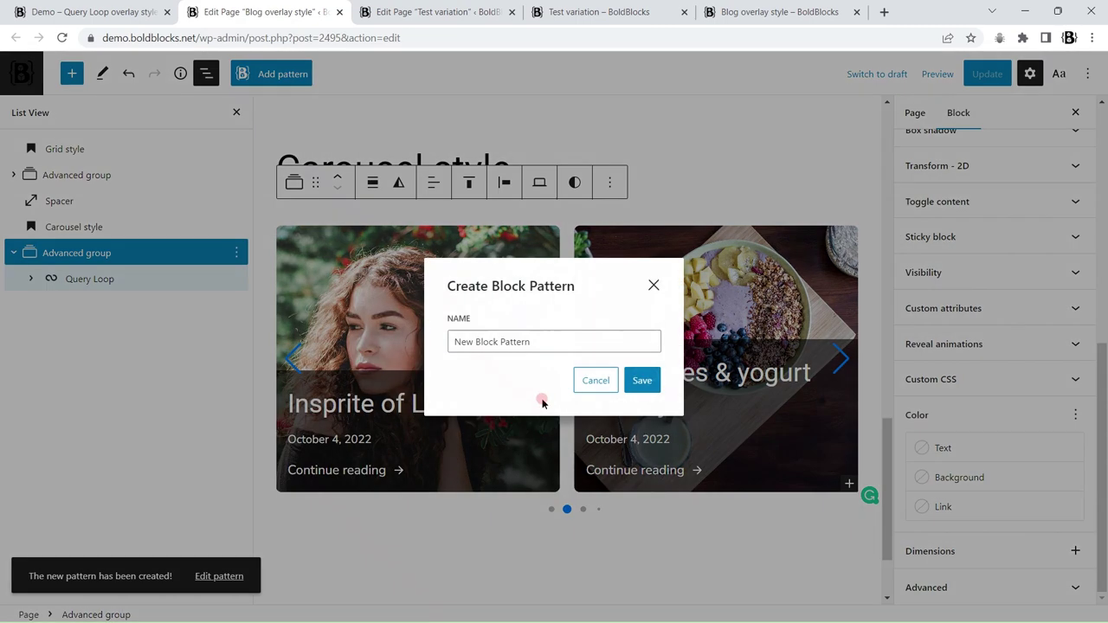
left_click_drag(549, 347, 434, 346)
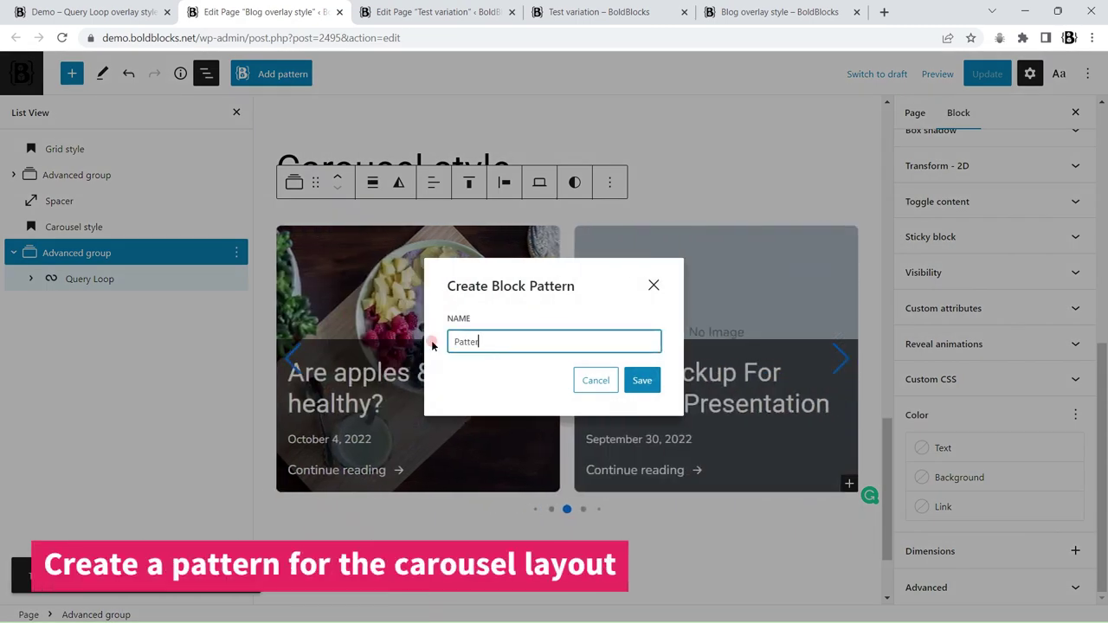
type("Pattern Query Loop")
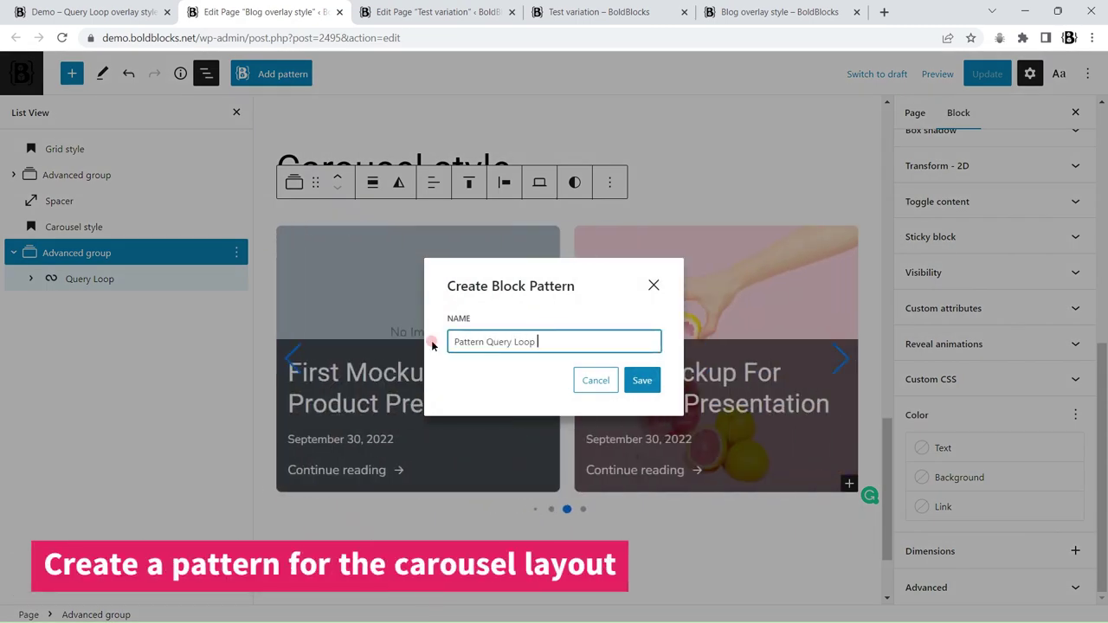
type(" carousel of posts overlay sty")
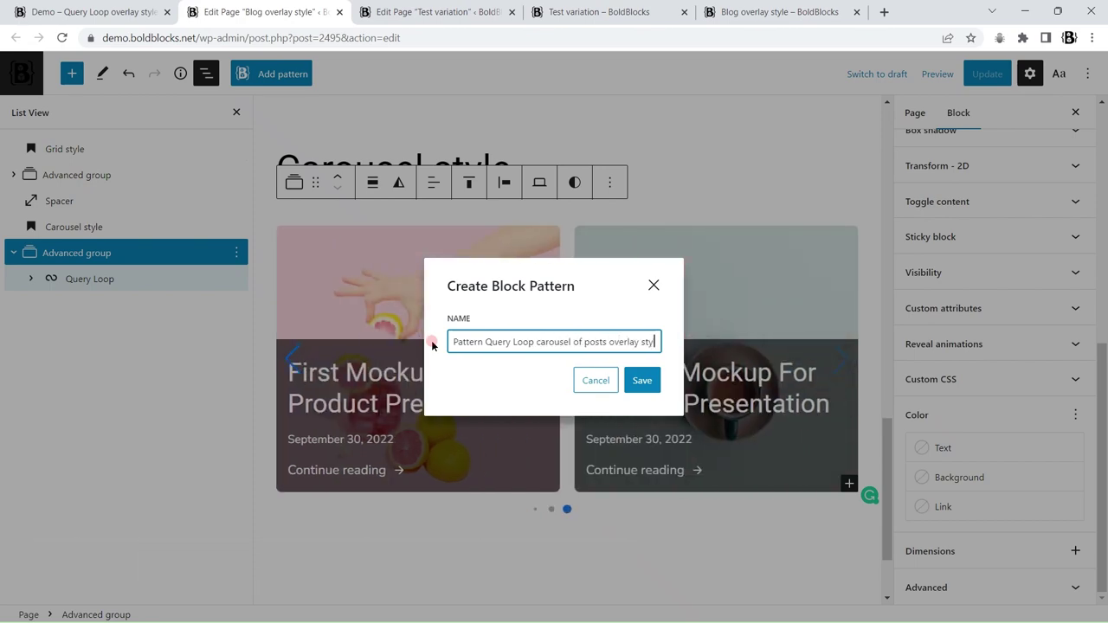
key("Return")
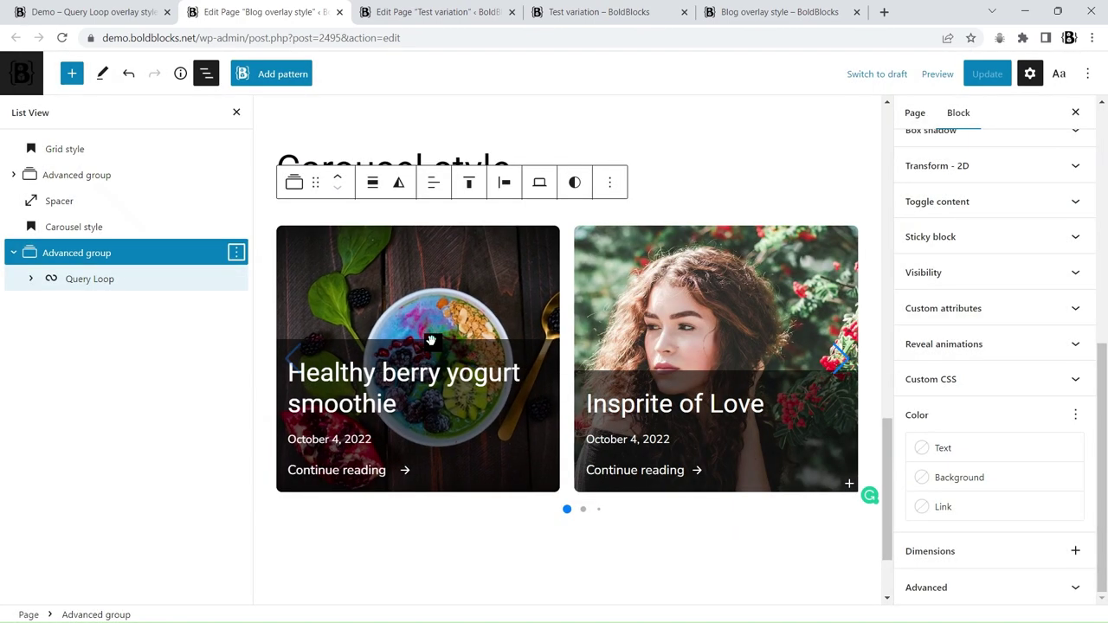
Step: On the "Test variation" page, remove the "Query Loop grid overlay style" and "Query Loop carousel overlay style" blocks
left_click(451, 18)
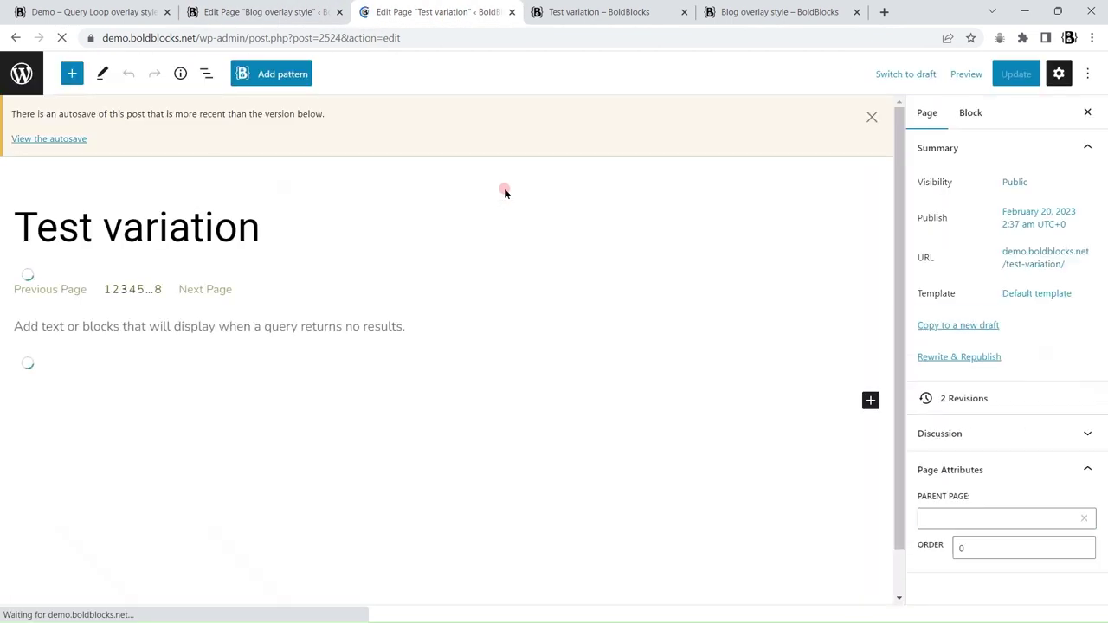
left_click(870, 118)
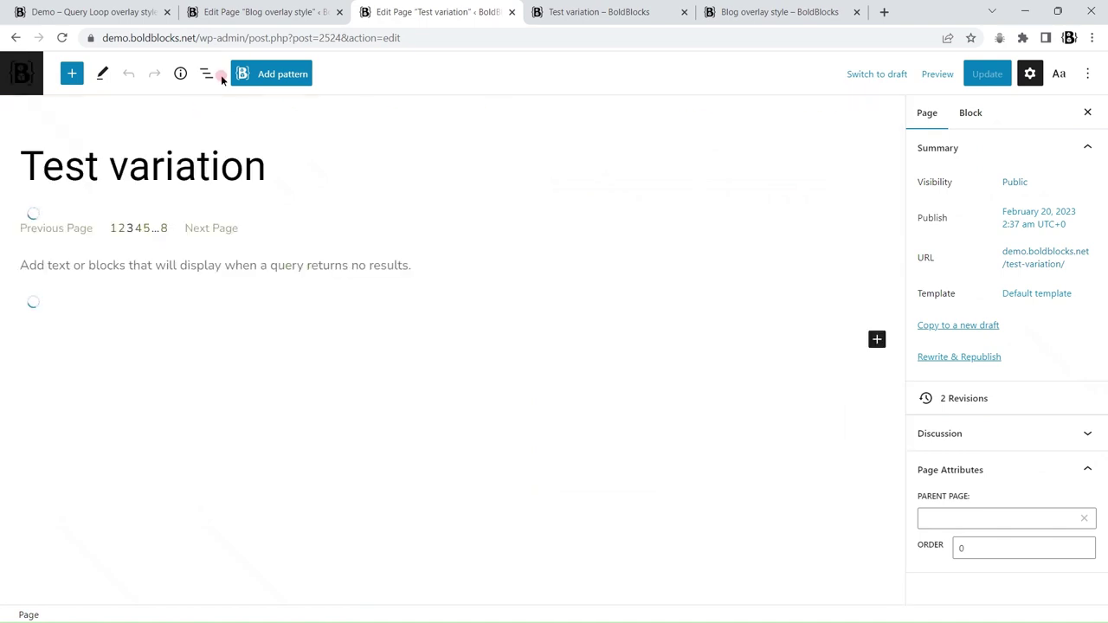
left_click(240, 152)
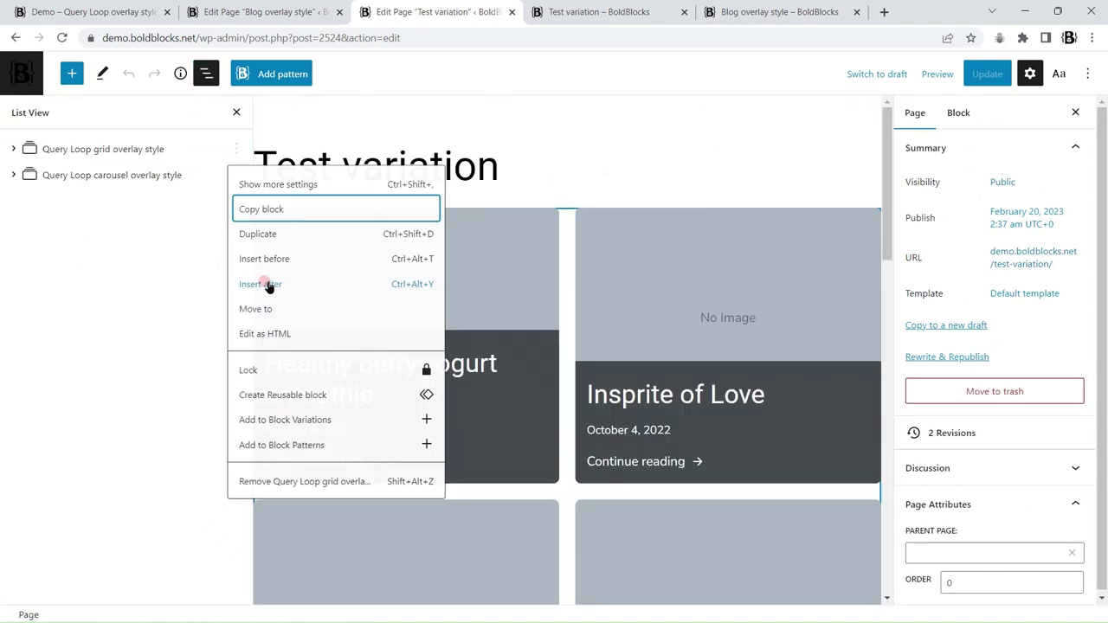
left_click(297, 494)
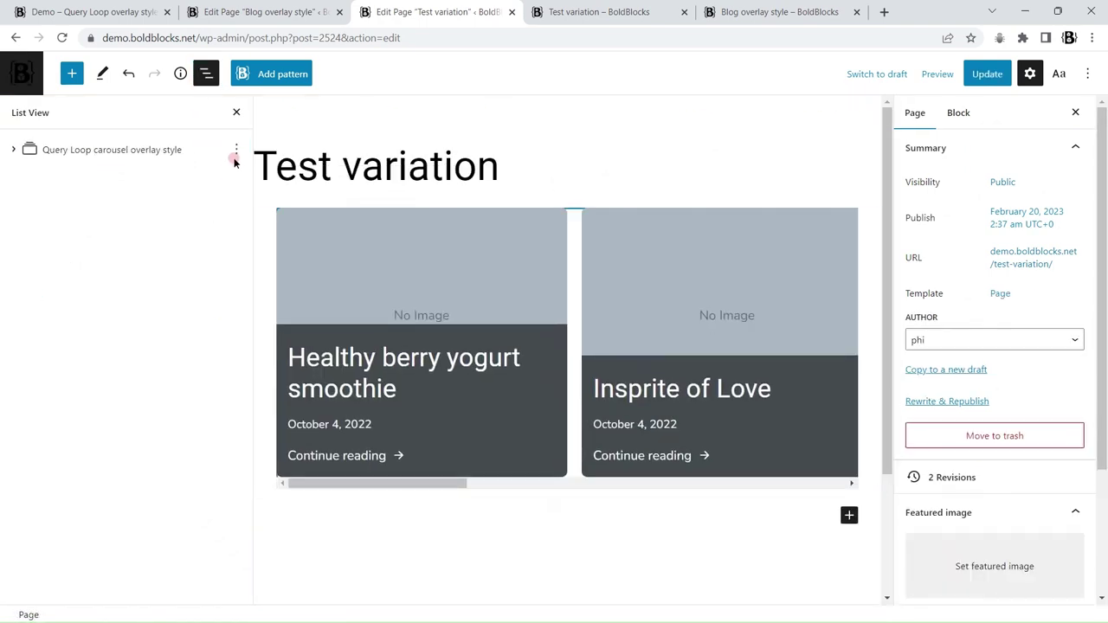
left_click(236, 158)
left_click(289, 462)
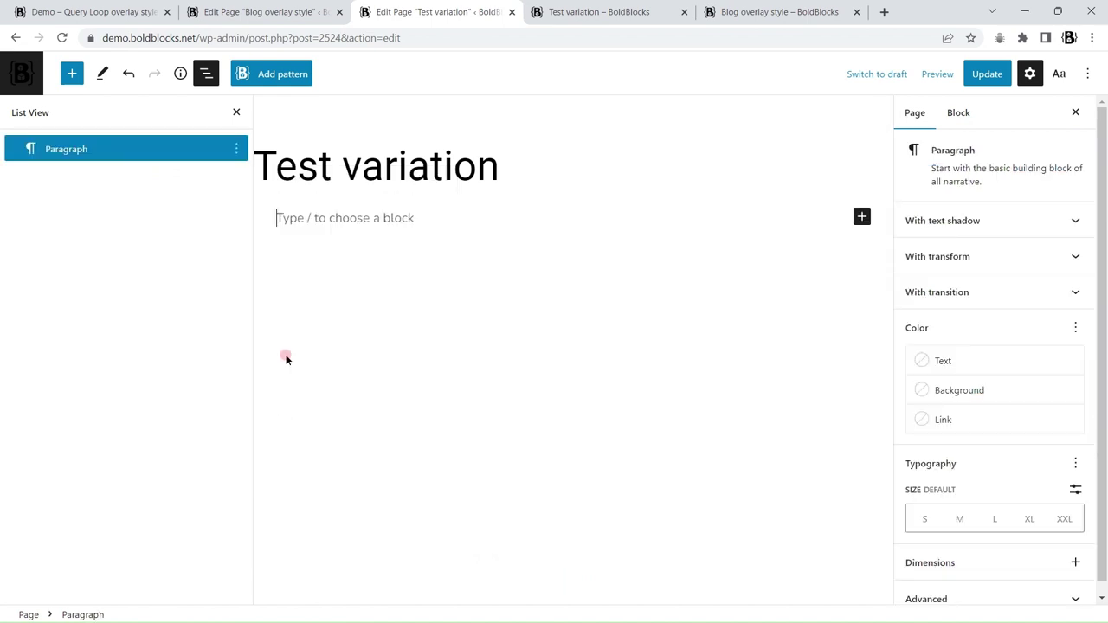
left_click(236, 114)
Step: Insert "Pattern Query Loop carousel of posts overlay style" from the "All patterns by CBB" category into the empty page
left_click(72, 74)
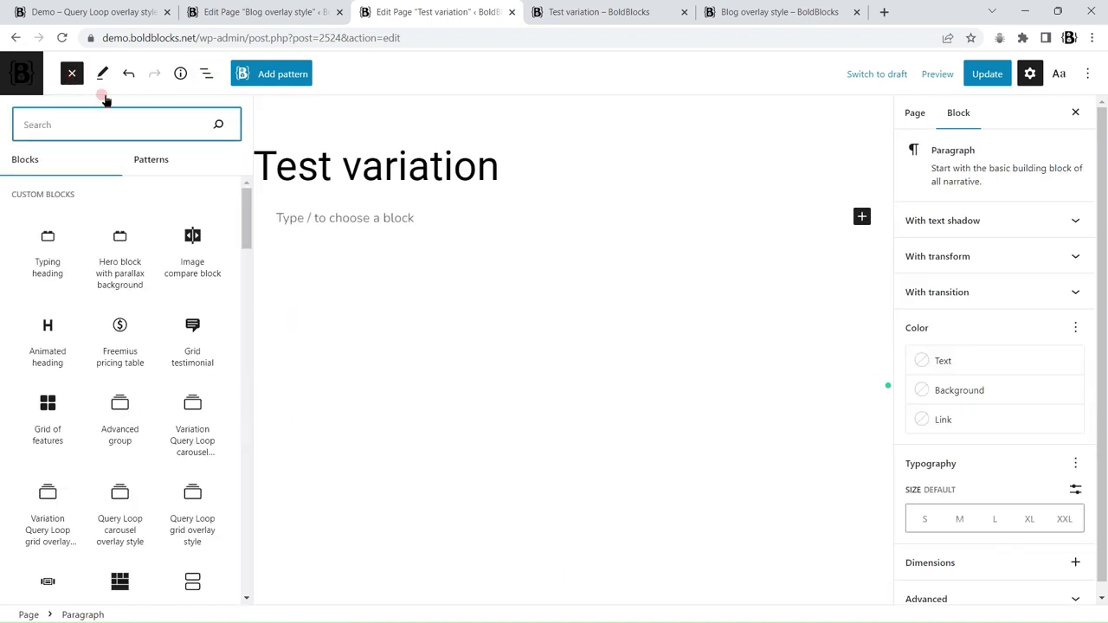
left_click(149, 164)
left_click(113, 201)
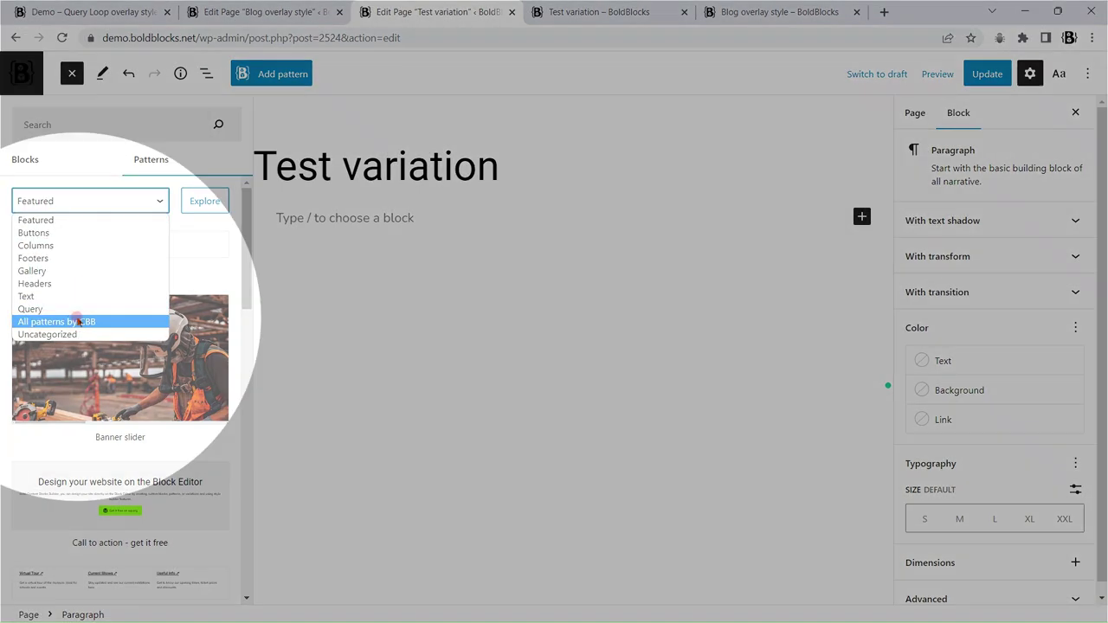
left_click(83, 322)
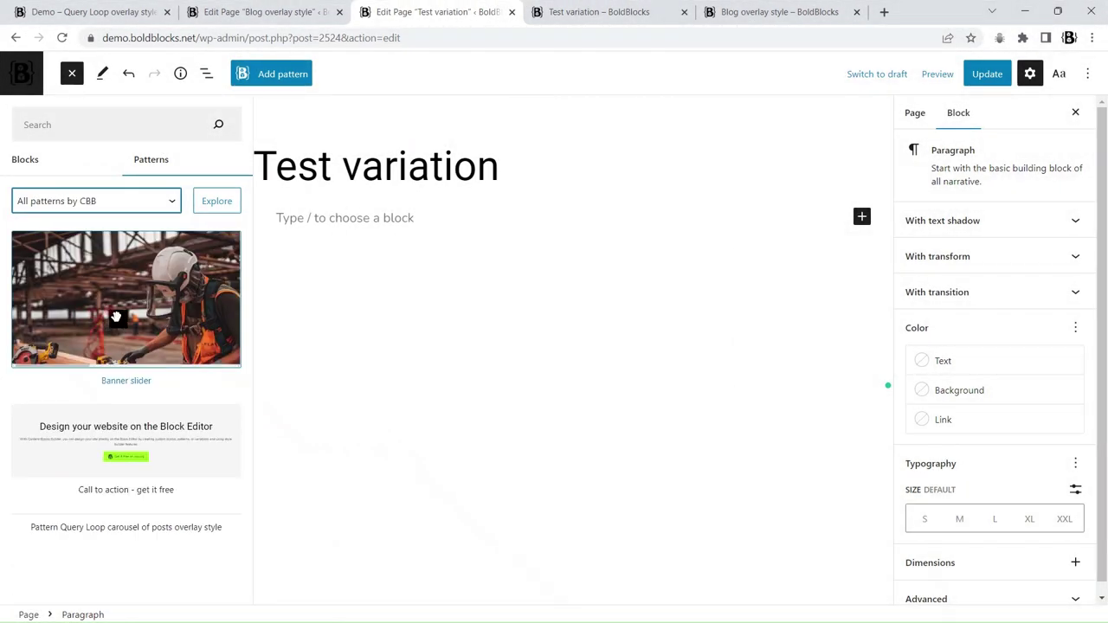
scroll(189, 286, "down", 2)
scroll(189, 288, "down", 2)
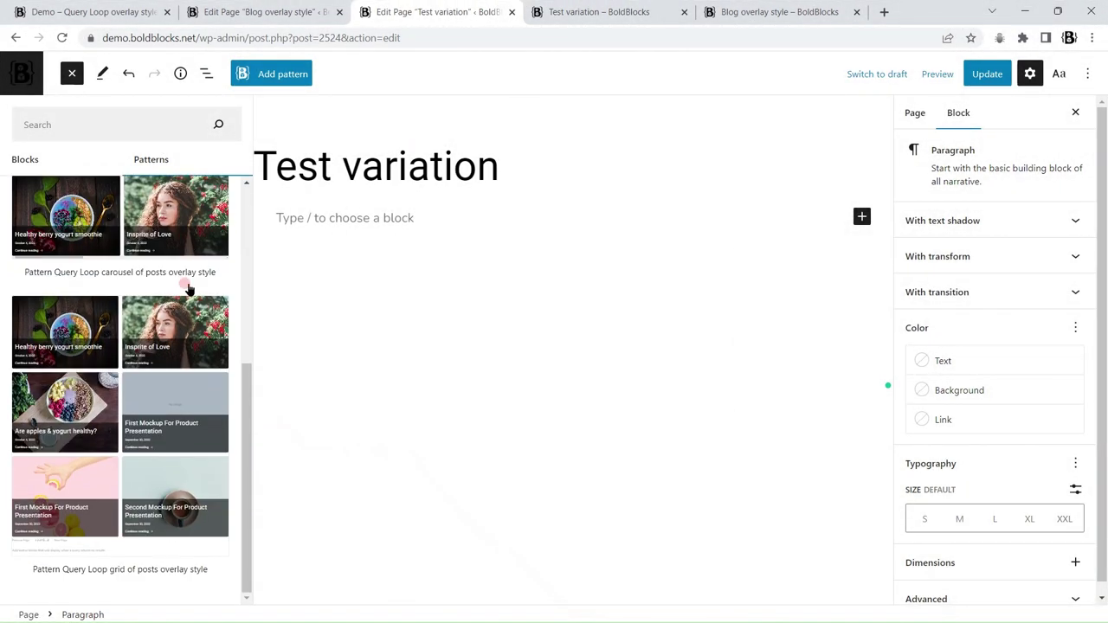
scroll(125, 412, "up", 2)
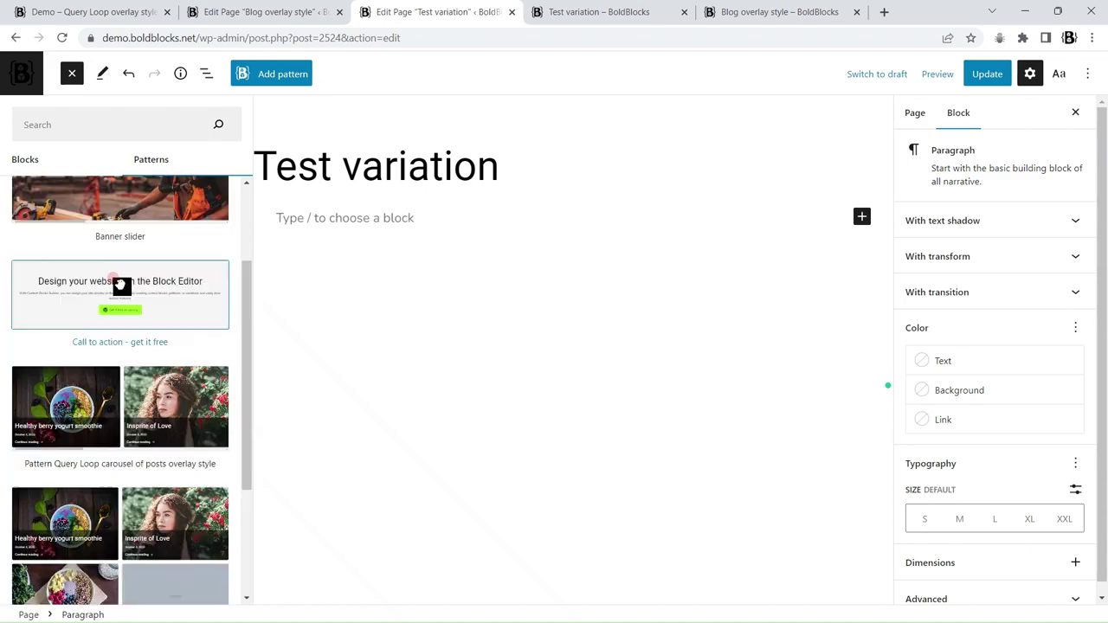
left_click(116, 390)
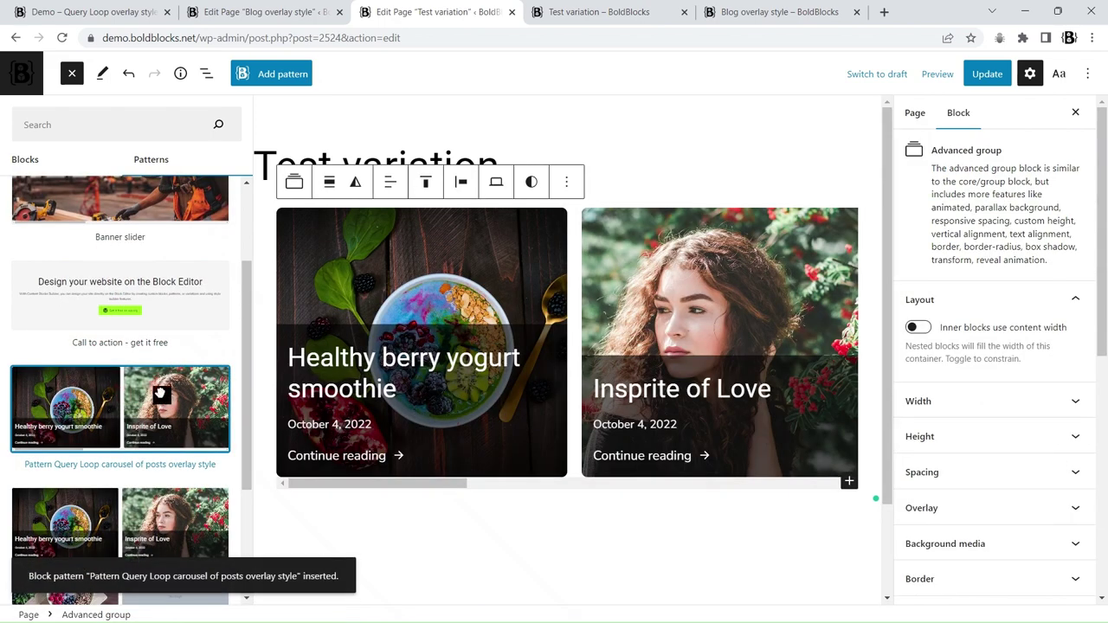
Step: Insert "Pattern Query Loop grid of posts overlay style" below the carousel and close the block inserter
scroll(113, 392, "down", 2)
left_click(112, 391)
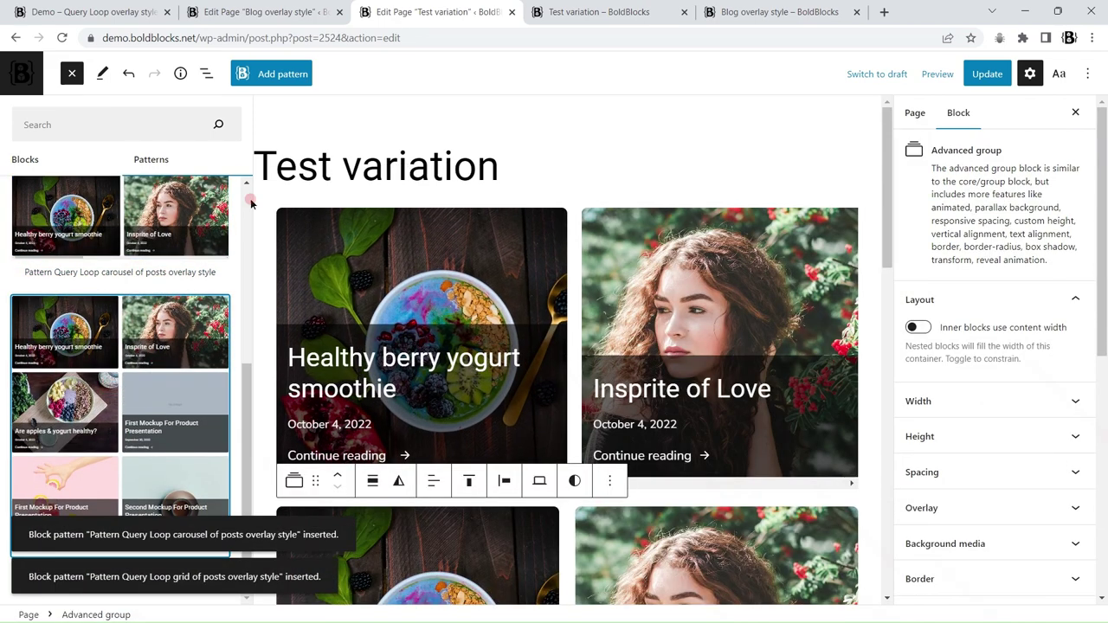
left_click(72, 73)
scroll(707, 293, "down", 2)
scroll(707, 293, "up", 2)
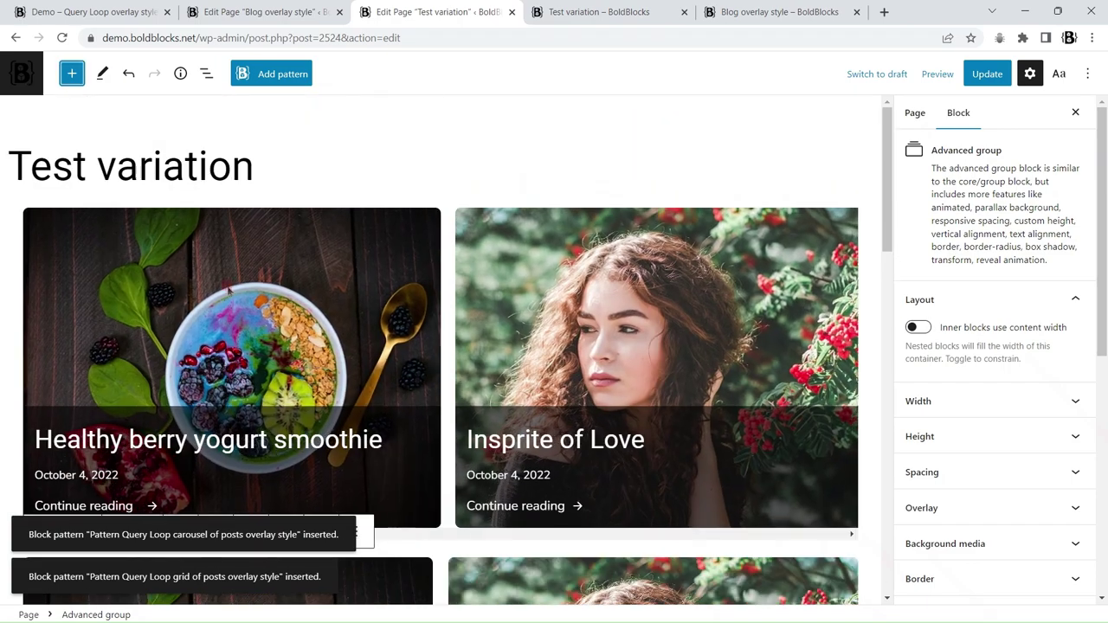
Step: Update the test page and check the inserted carousel and grid on its live version
left_click(373, 251)
left_click(984, 75)
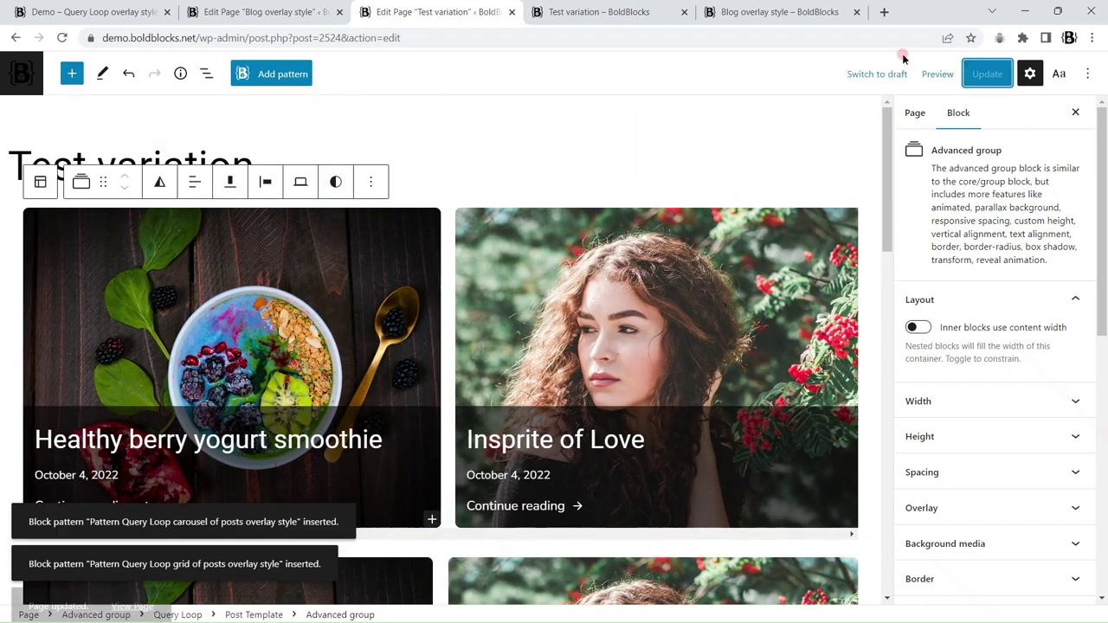
left_click(597, 12)
scroll(466, 176, "down", 5)
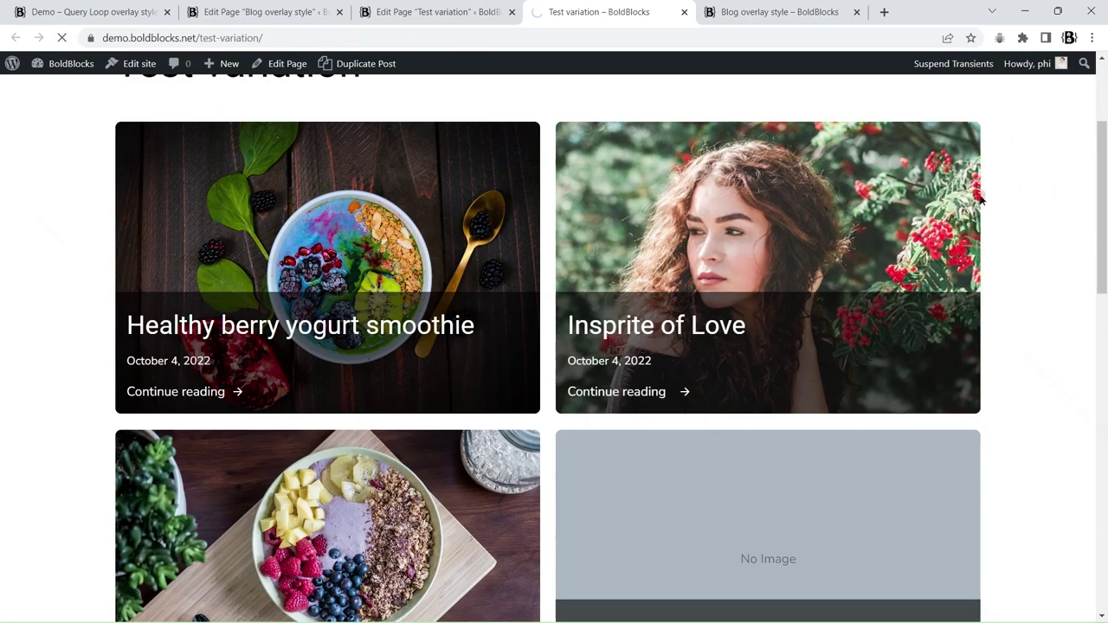
scroll(891, 175, "down", 4)
scroll(401, 222, "up", 2)
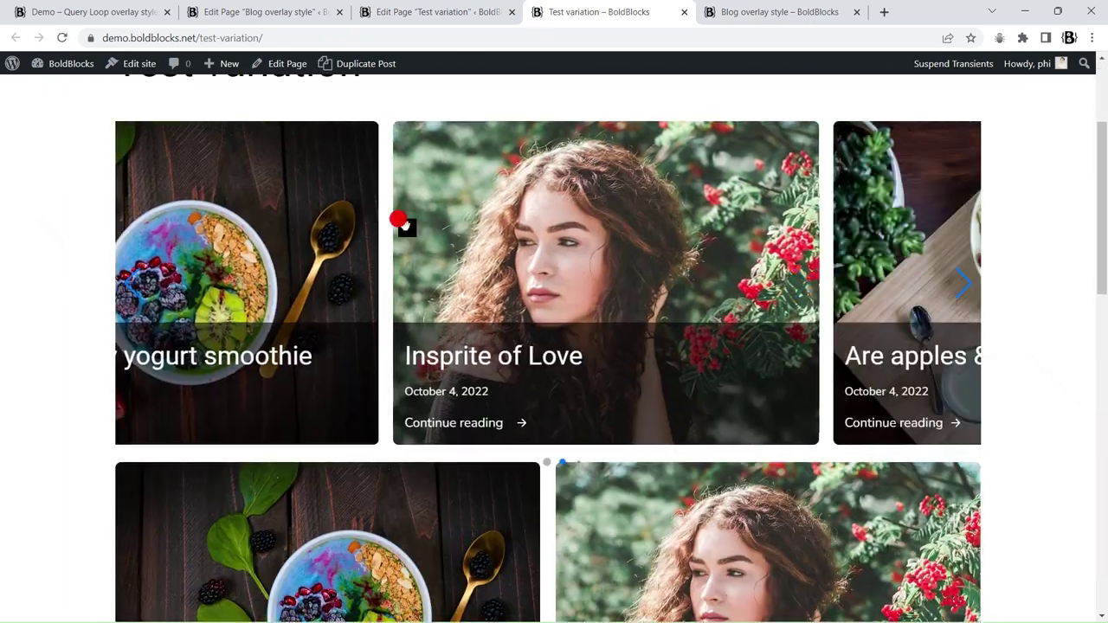
scroll(675, 260, "down", 10)
scroll(567, 328, "up", 5)
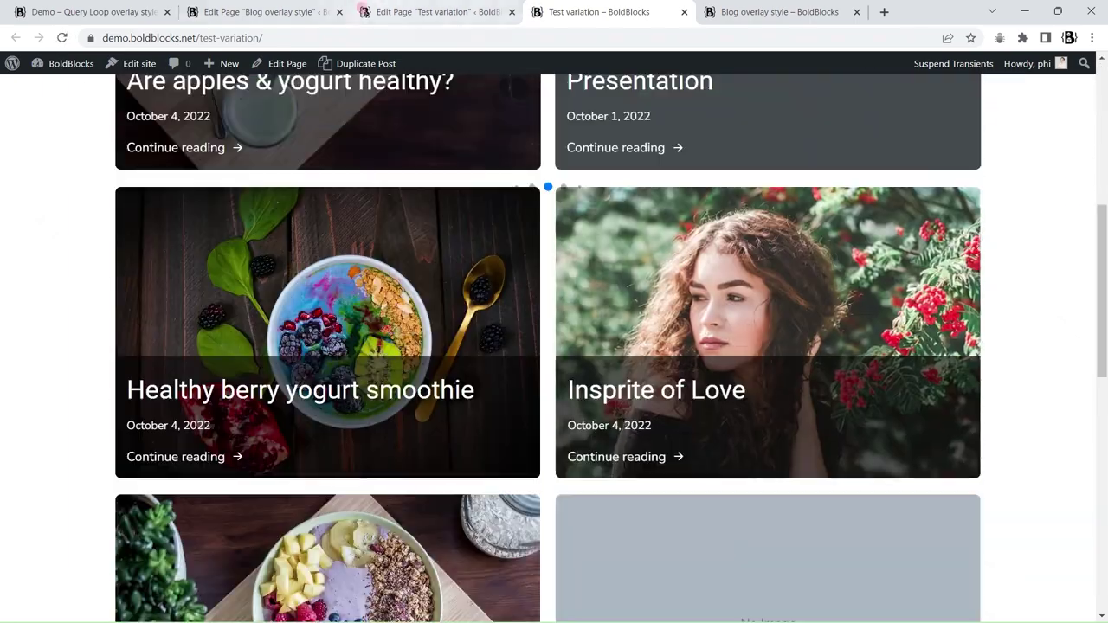
Step: Give the carousel's outermost Advanced group a bottom padding of 5 rem and update the test page
left_click(438, 12)
left_click(40, 180)
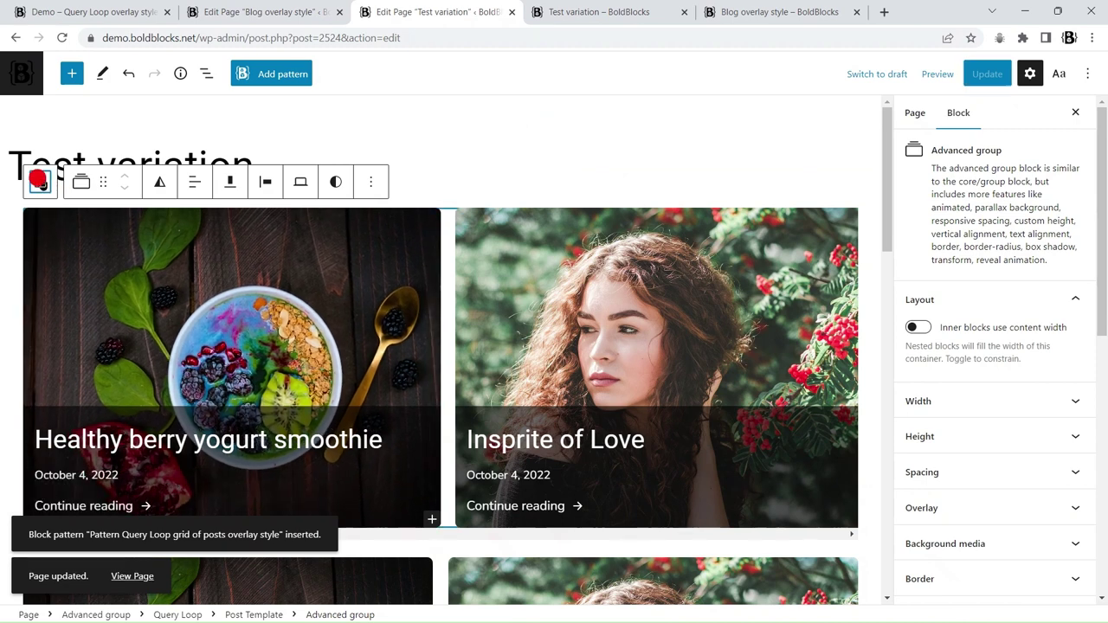
left_click(40, 180)
left_click(130, 189)
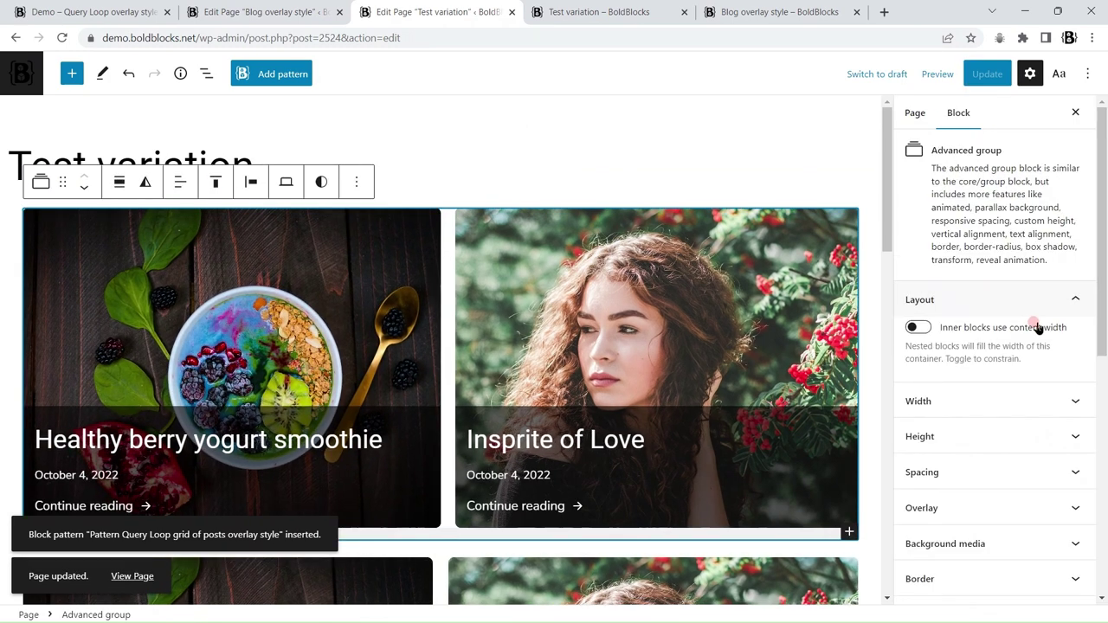
scroll(996, 320, "down", 2)
left_click(1034, 285)
left_click(957, 365)
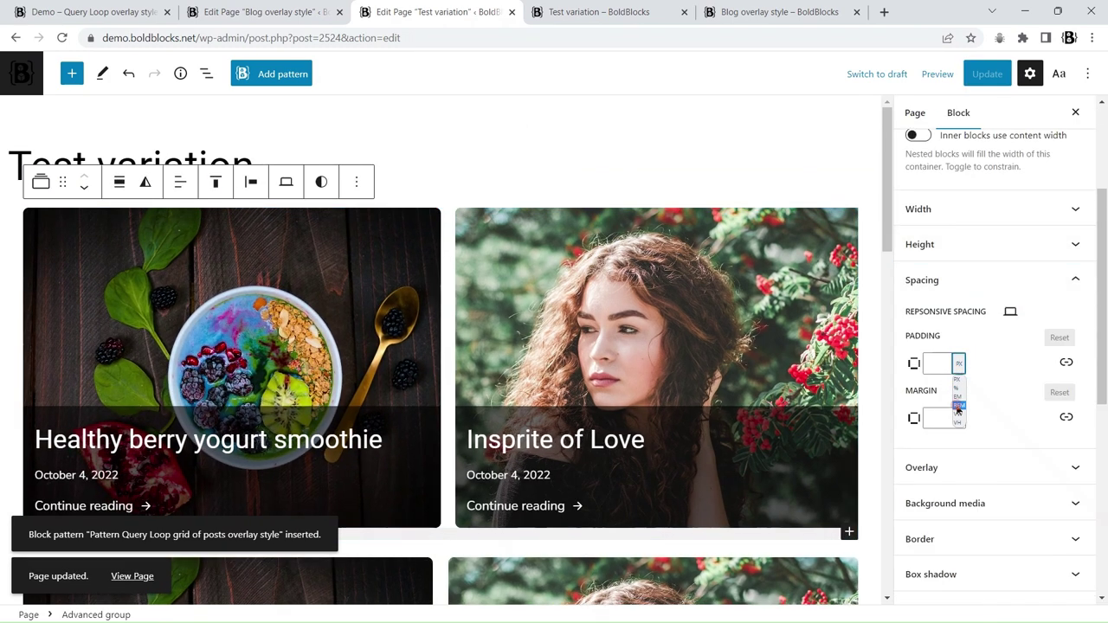
left_click(1066, 365)
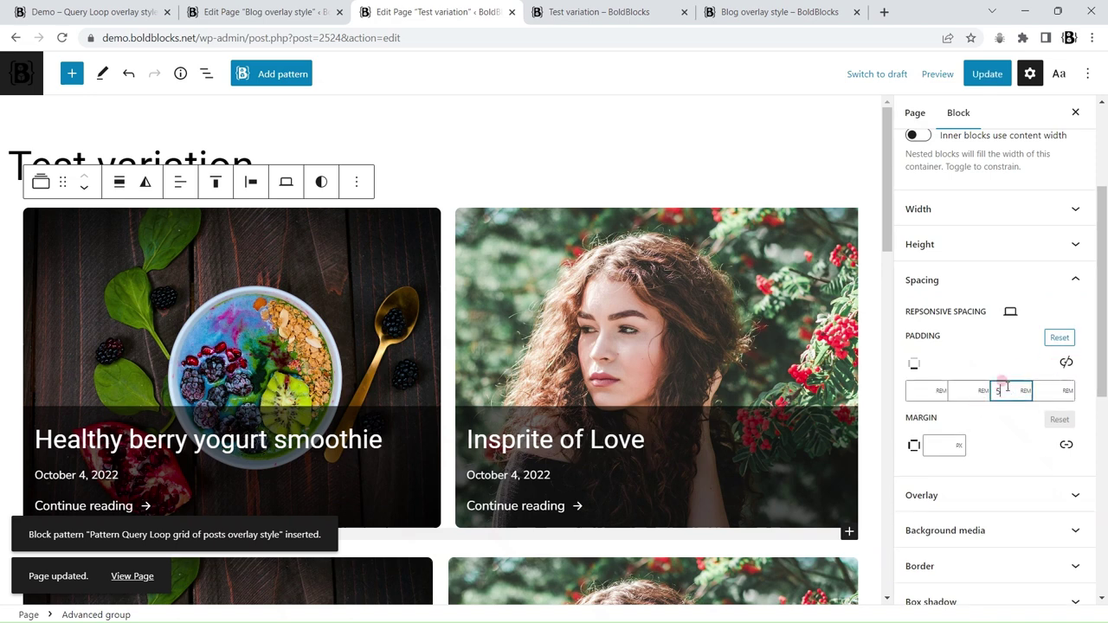
left_click(994, 71)
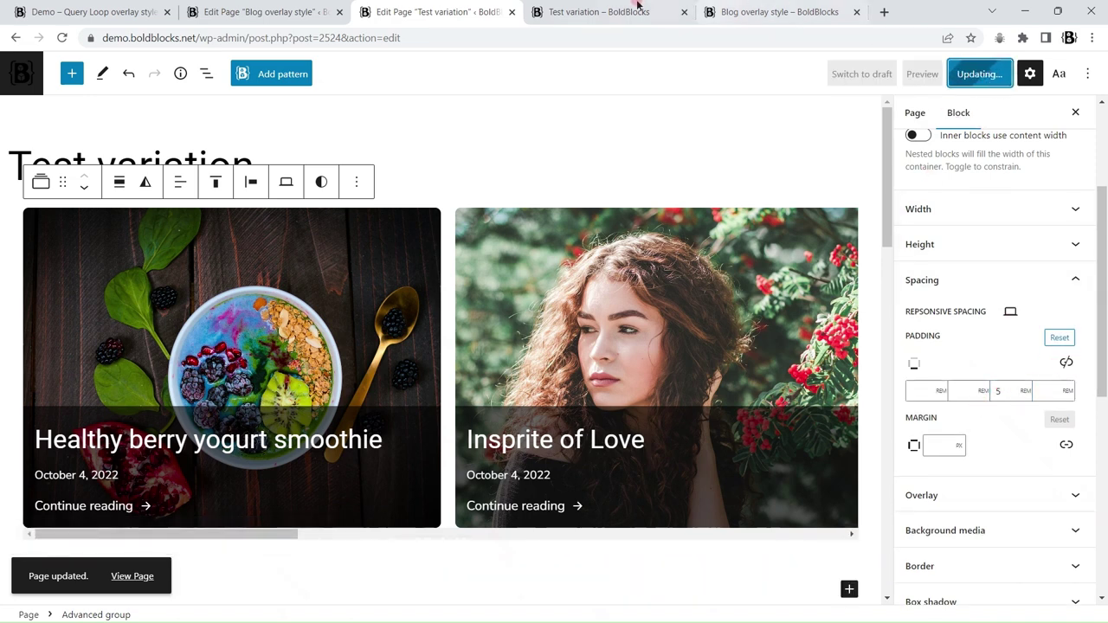
Step: Reload the live test page and examine the spacing between the carousel and the grid
left_click(597, 12)
left_click(64, 37)
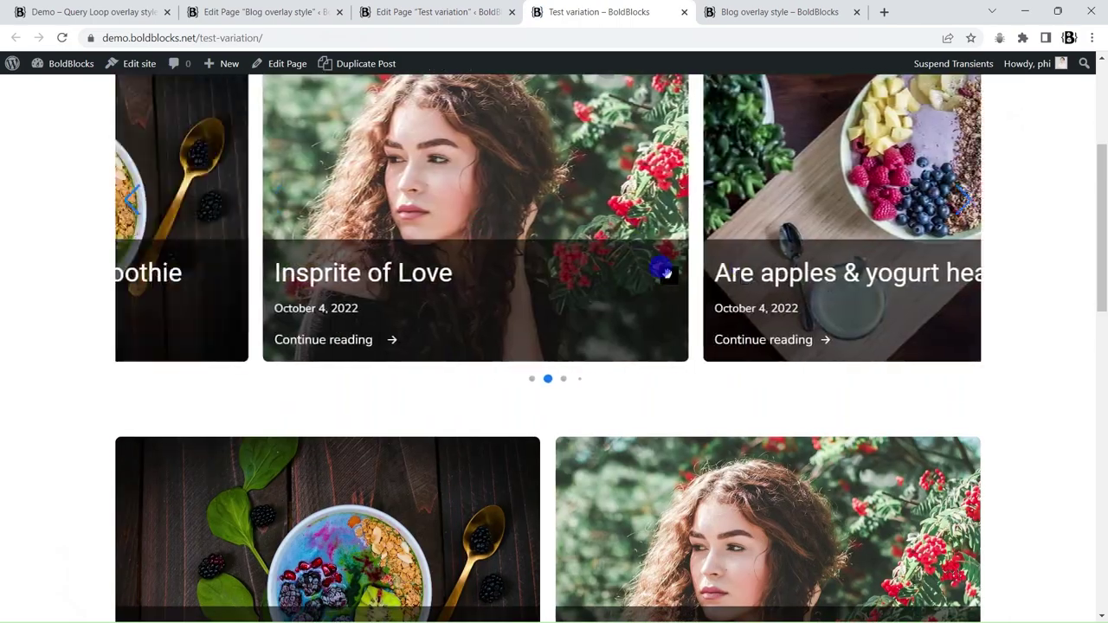
scroll(747, 302, "down", 9)
scroll(747, 302, "up", 10)
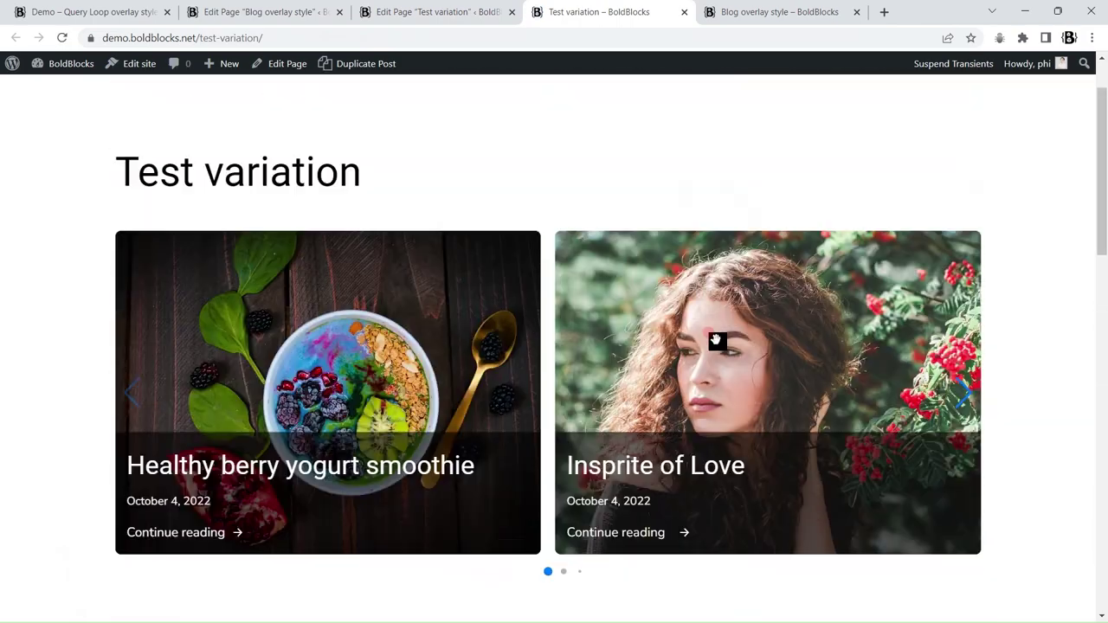
scroll(552, 347, "down", 12)
scroll(553, 347, "down", 2)
scroll(552, 347, "up", 12)
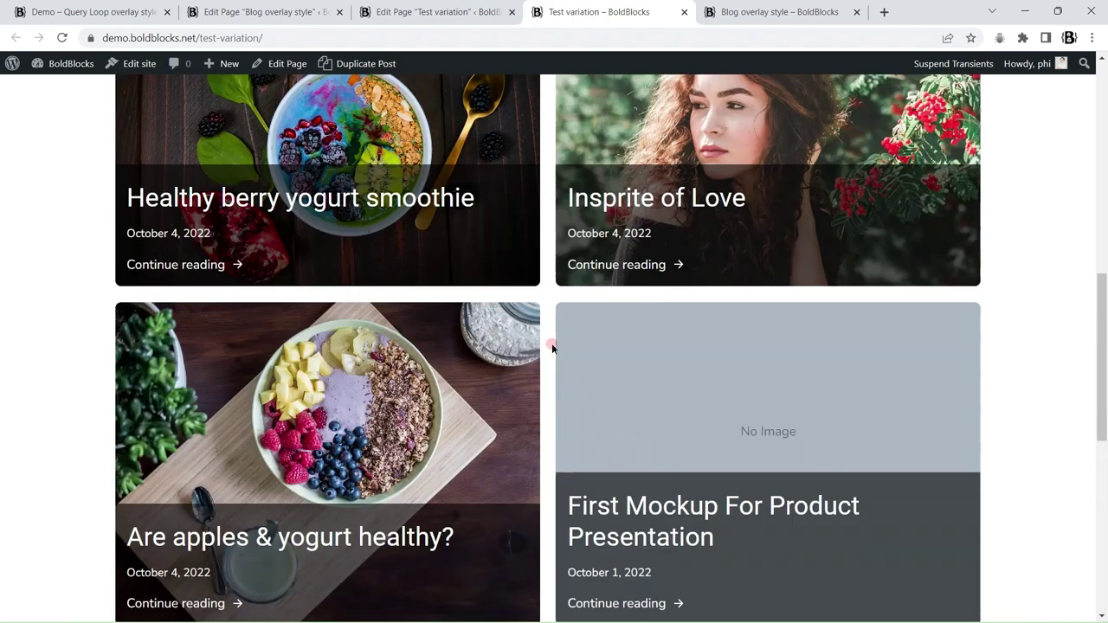